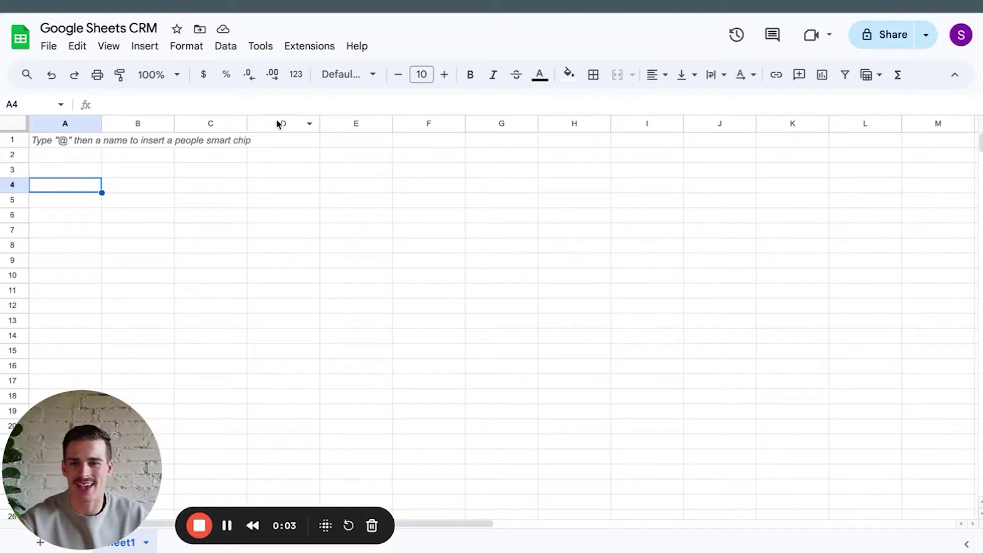
click(89, 27)
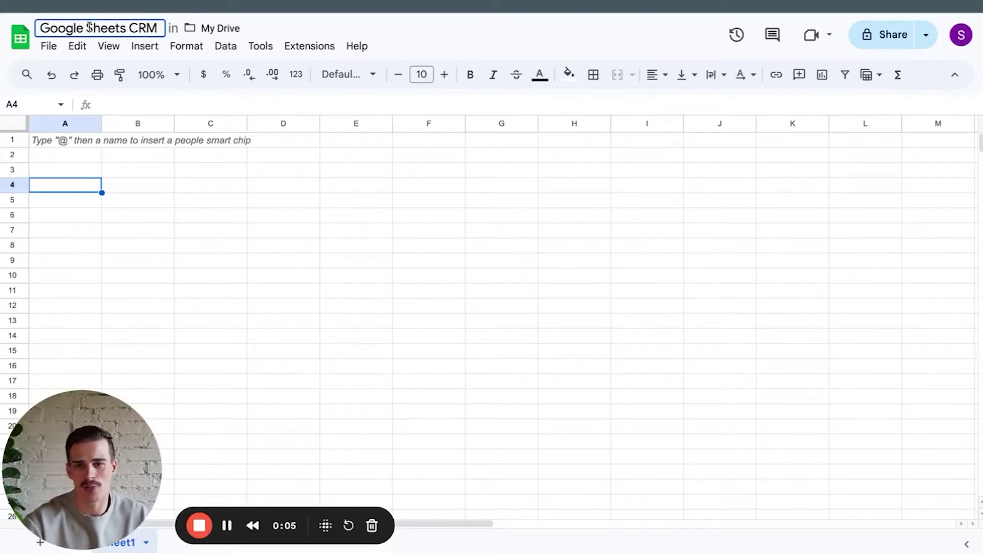
click(190, 221)
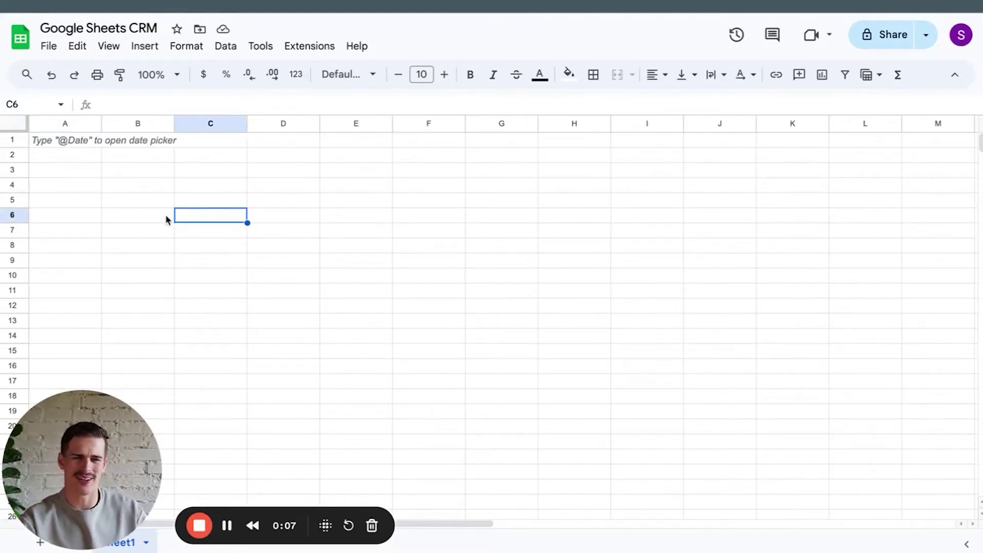
click(159, 172)
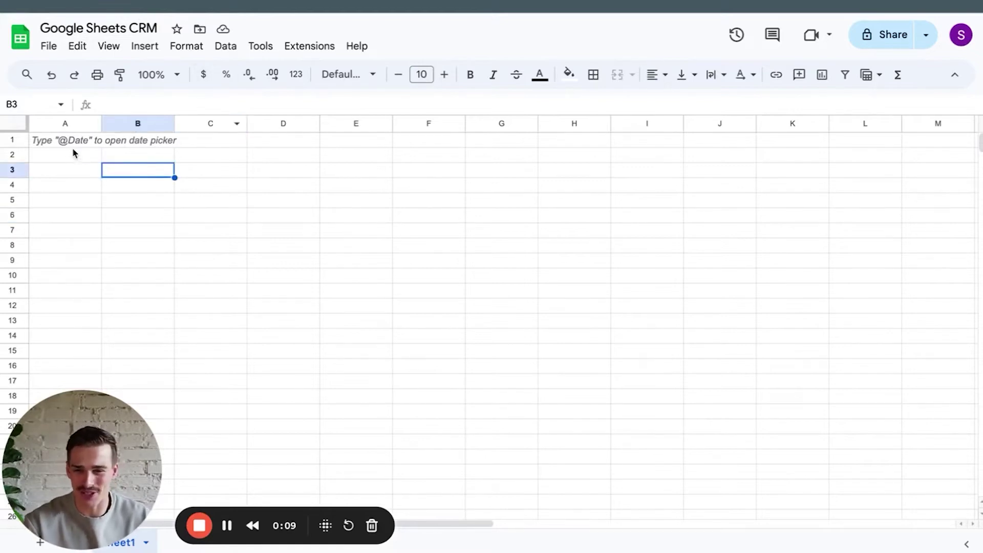
click(72, 150)
click(64, 128)
click(69, 146)
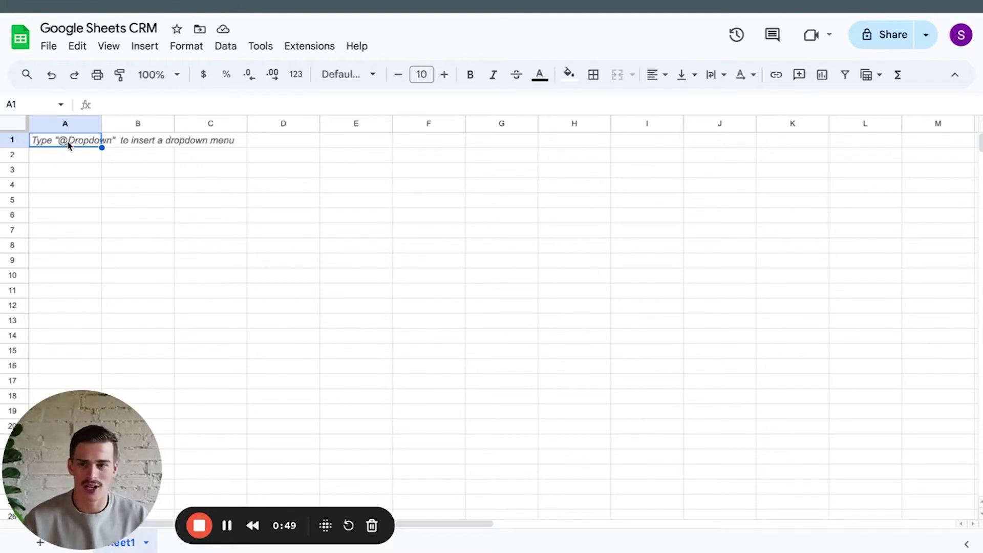
Enter the headers Date, Name, Email, Phone and Website across A1:E1.
text(Date)
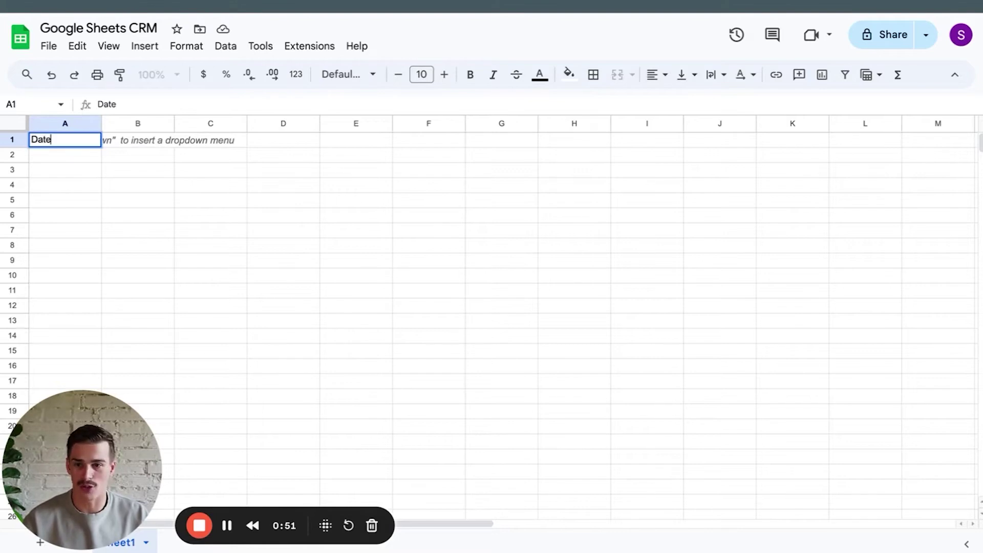
key(Tab)
text(Name)
key(Tab)
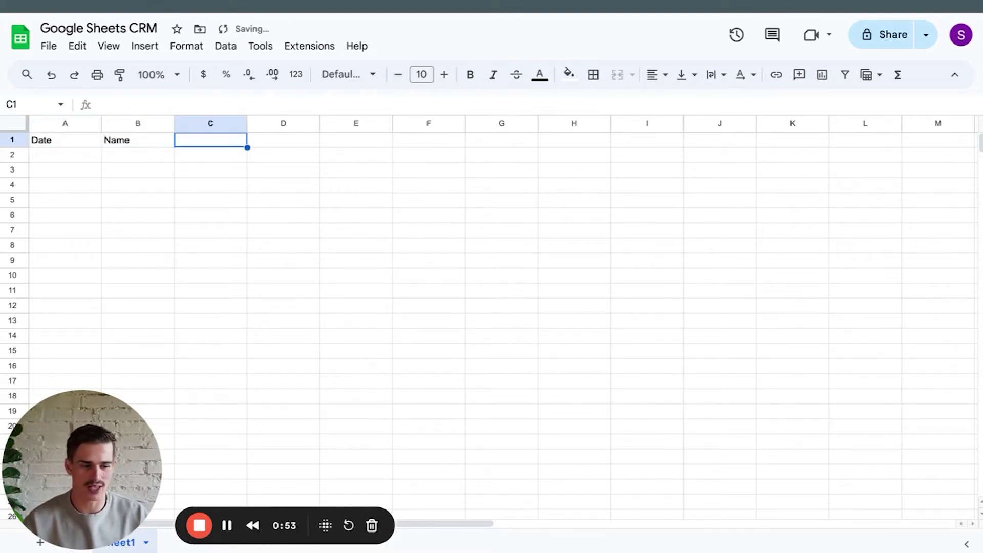
text(Email)
key(Tab)
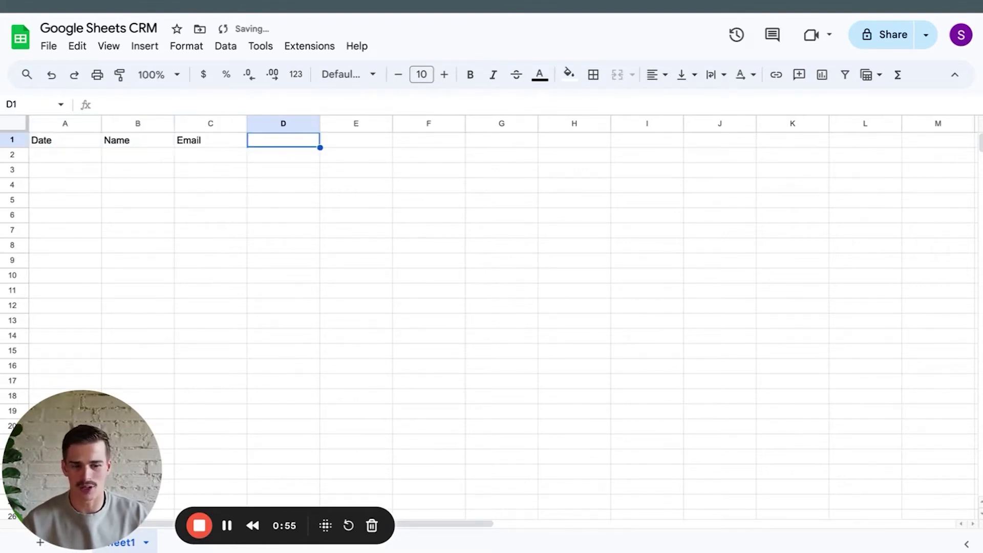
text(Phone)
key(Tab)
text(Websit)
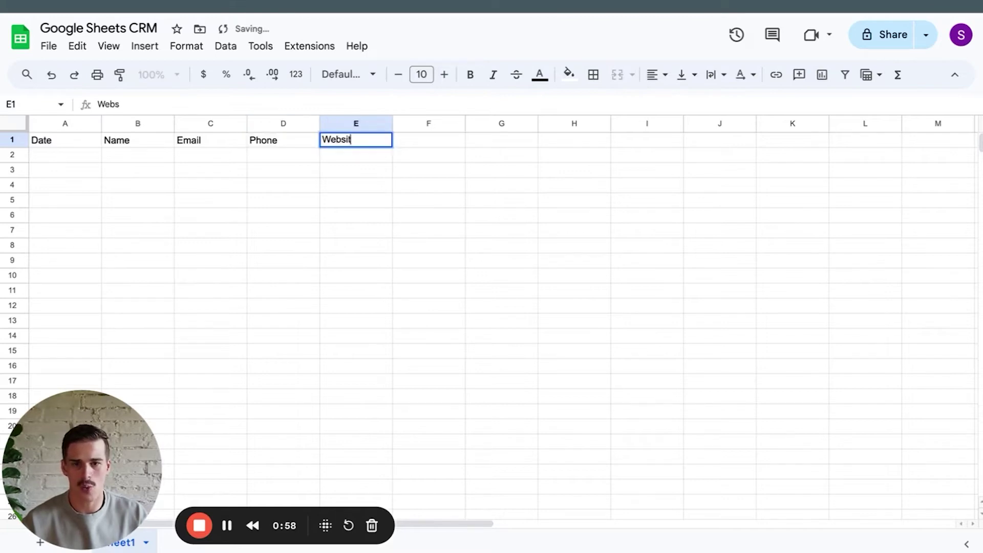
text(e)
key(Tab)
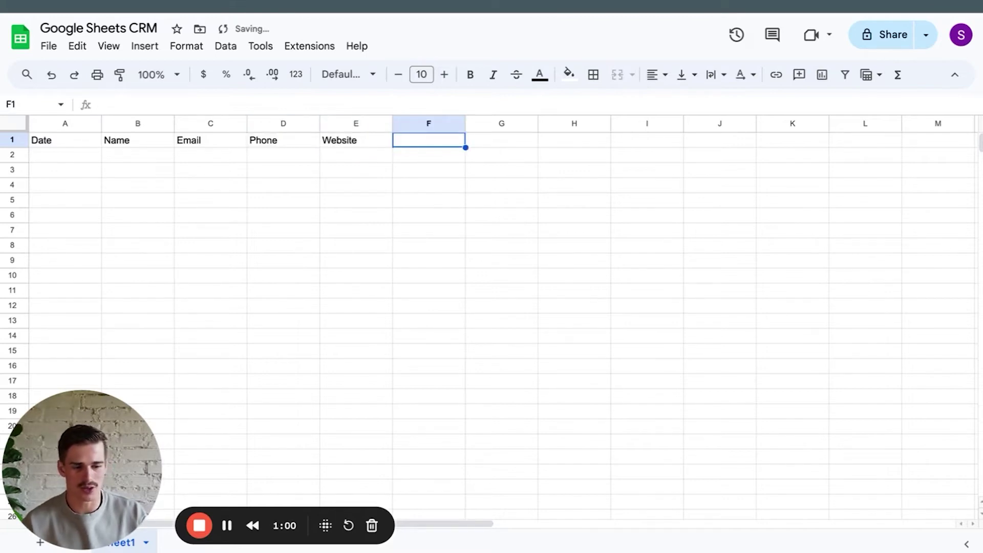
Type T1 and T2, then fill the series across to T6 in K1.
text(T1)
key(Tab)
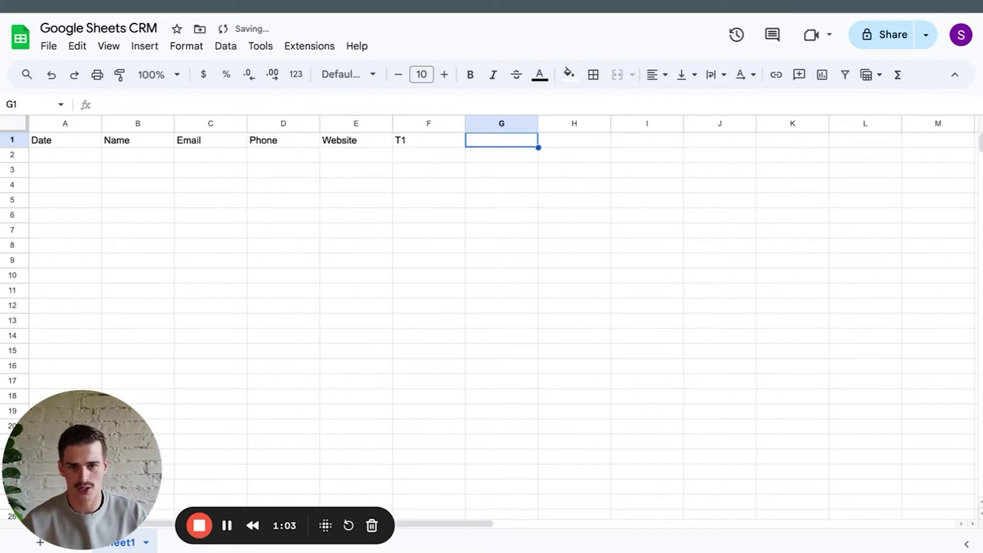
text(T2)
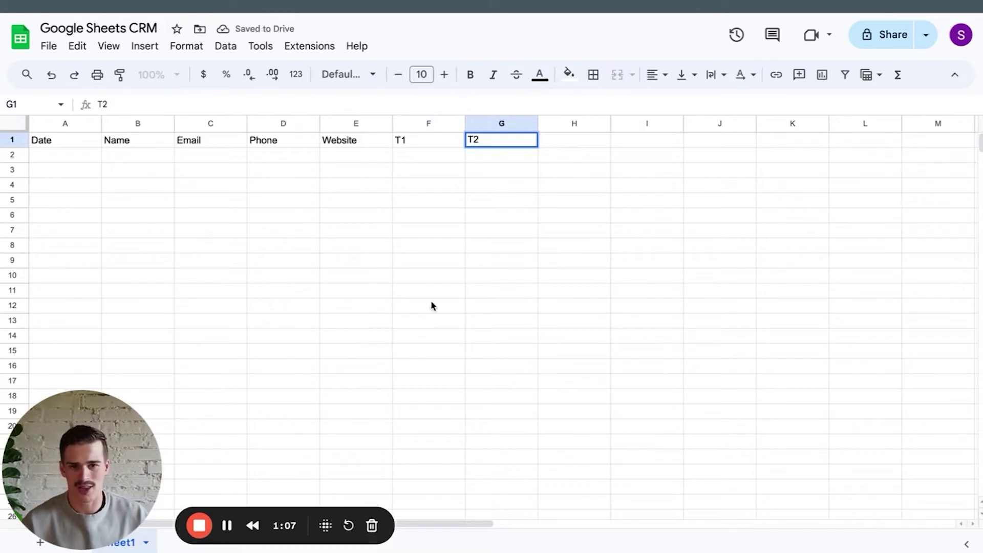
click(430, 307)
drag(433, 140, 765, 147)
click(770, 187)
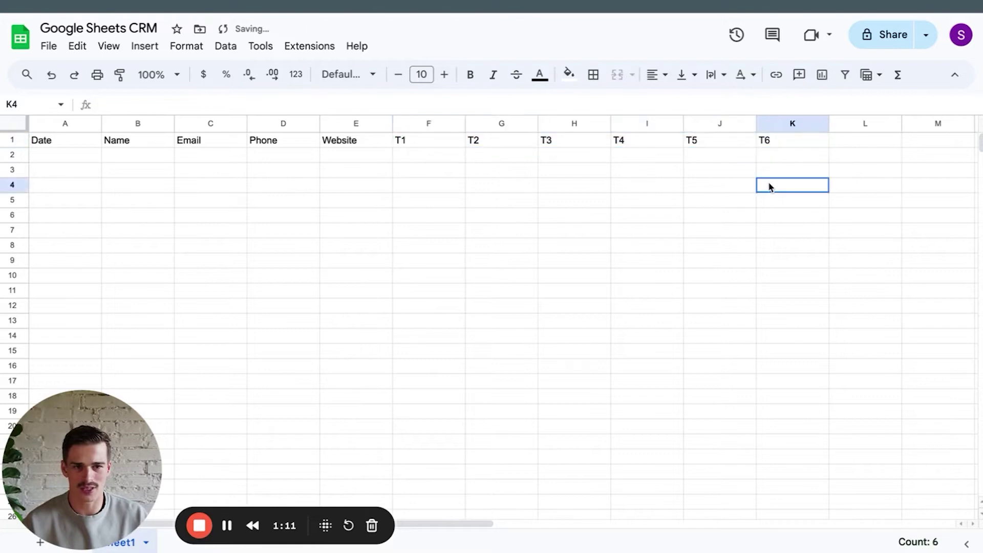
scroll(770, 187, right, 3)
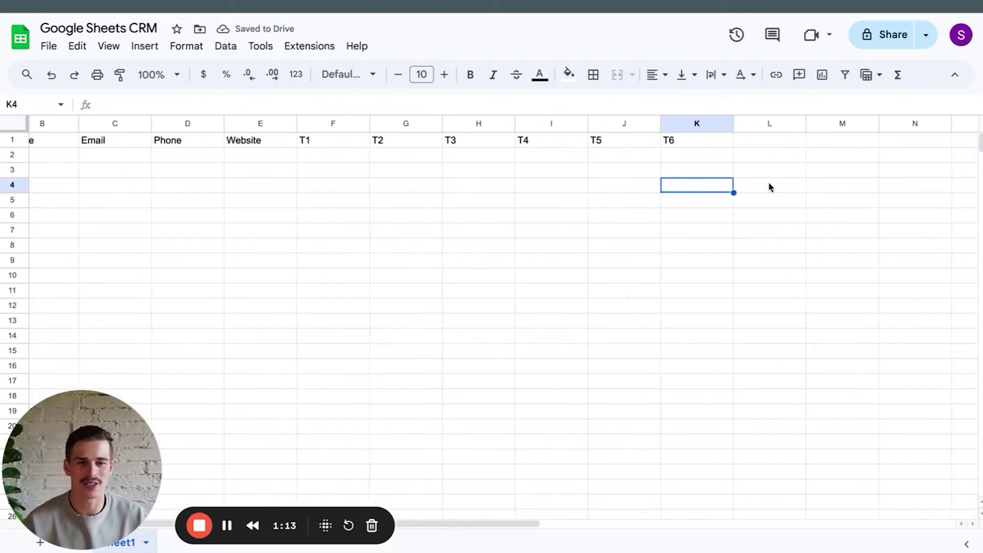
scroll(770, 187, left, 2)
scroll(770, 186, left, 1)
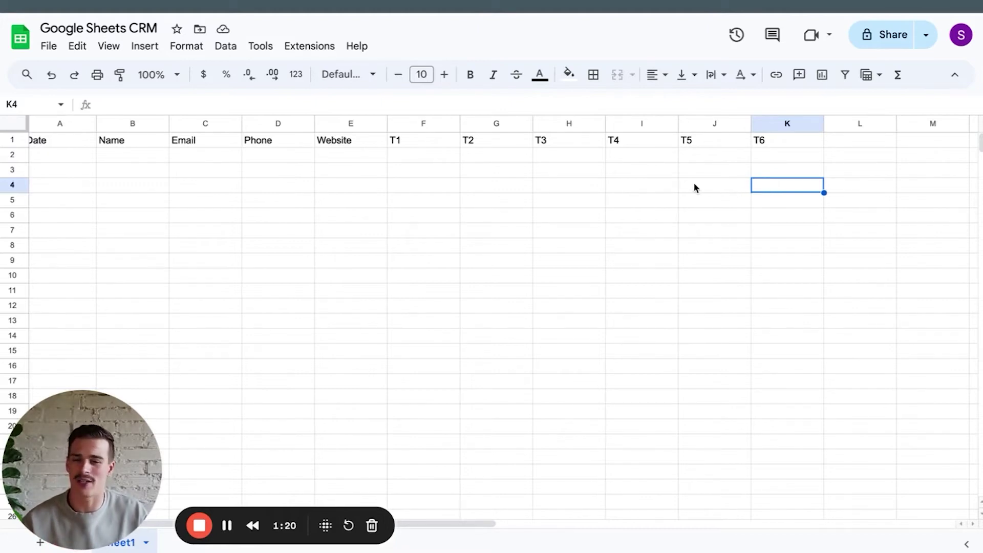
scroll(621, 194, left, 1)
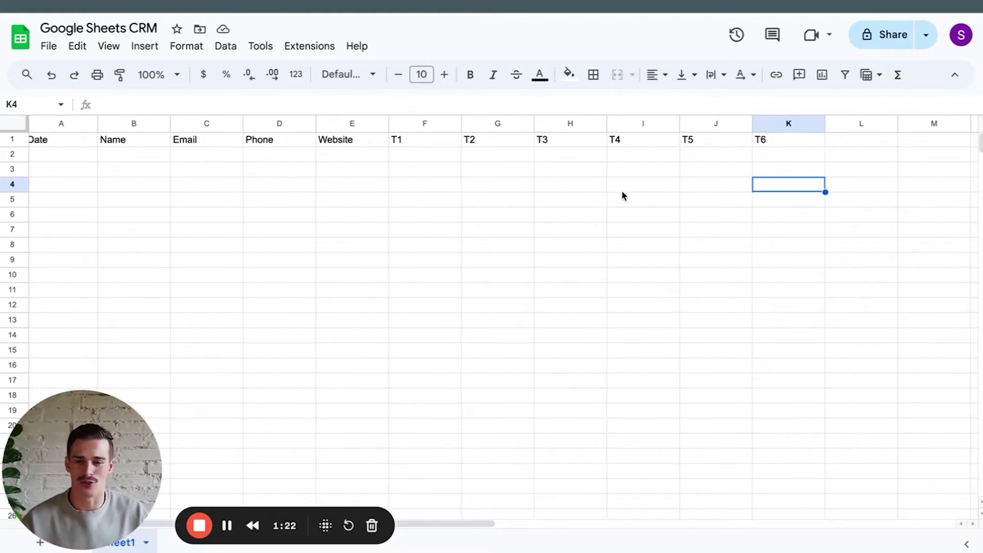
scroll(614, 188, right, 2)
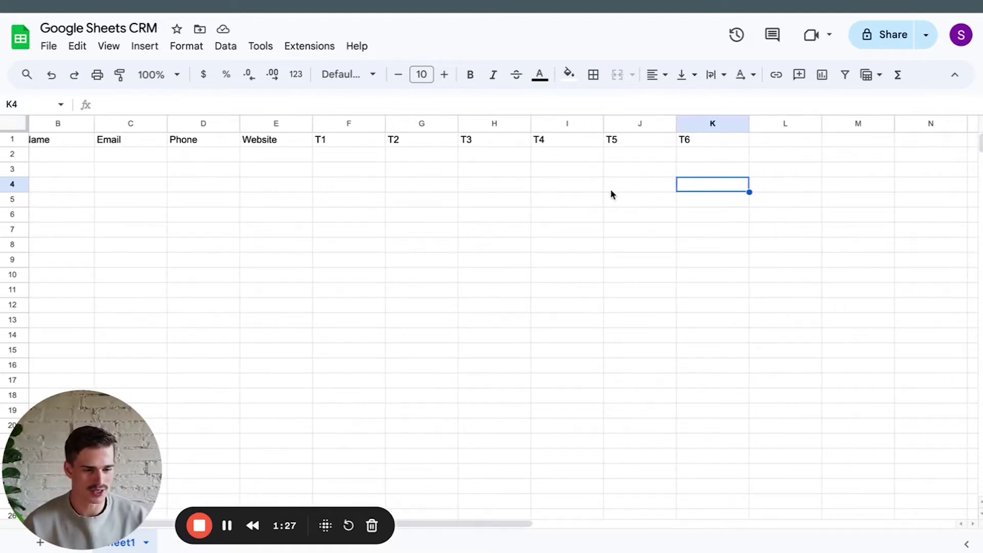
scroll(656, 152, right, 3)
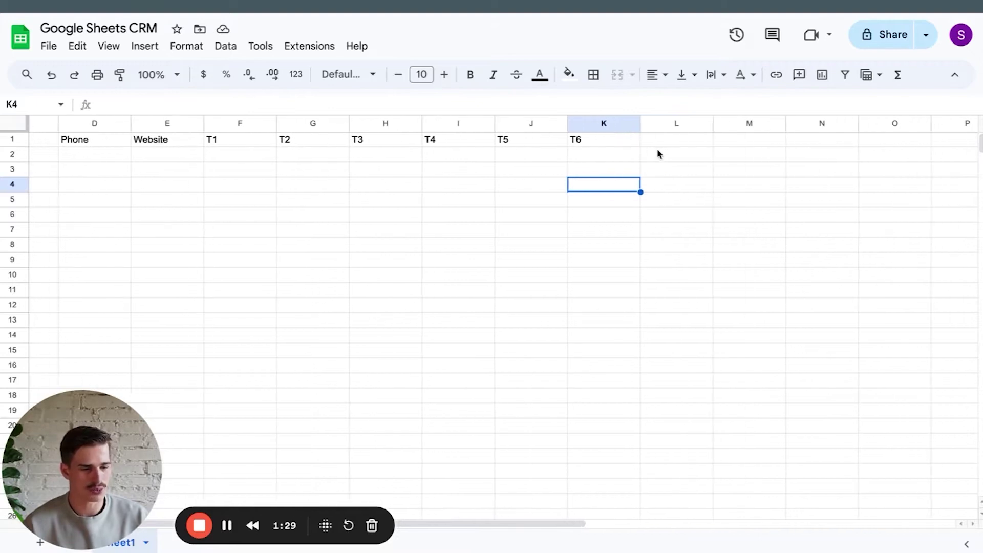
Add the headers Last Touch, Next Touch and Status in L1:N1.
click(669, 140)
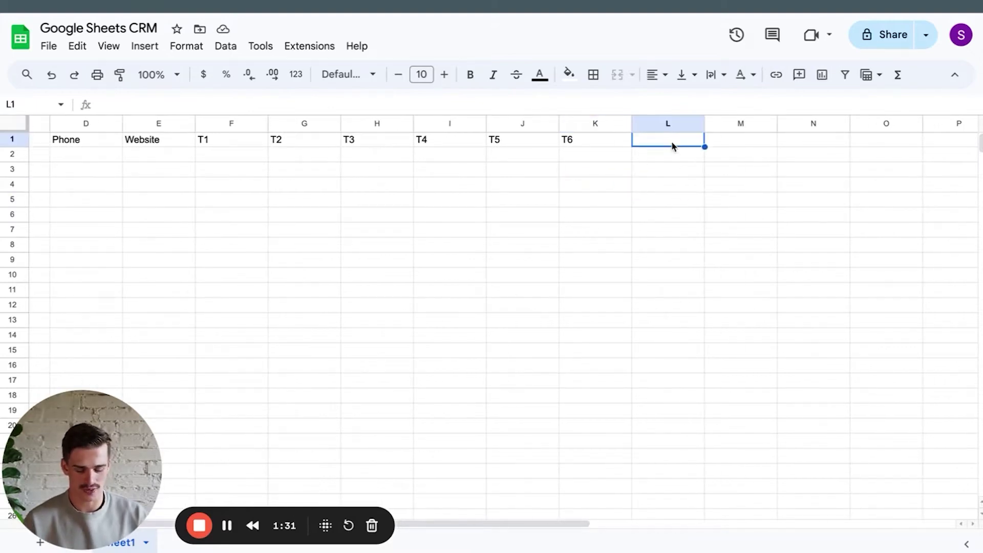
text(Last Touch)
key(Tab)
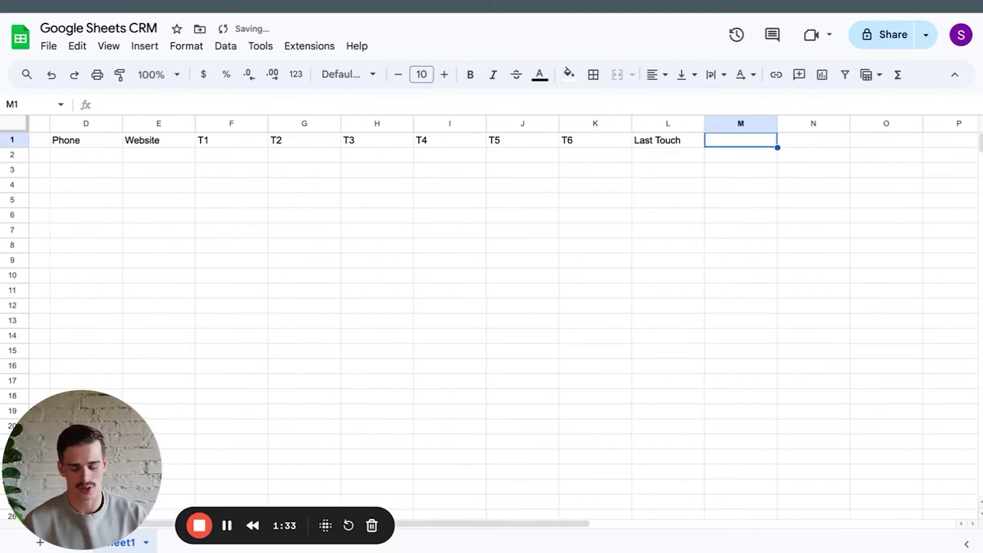
text(Next Touch)
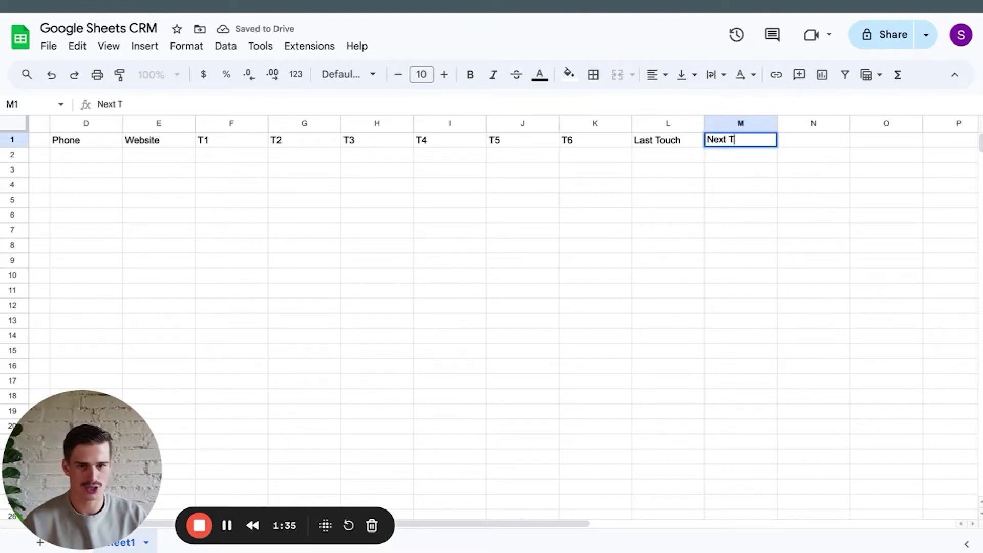
key(Tab)
text(Status)
key(Tab)
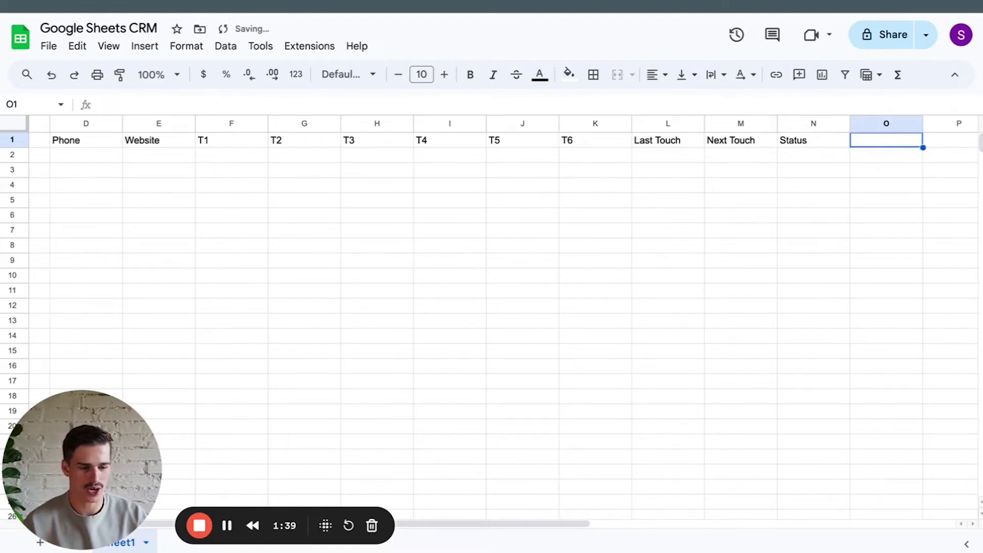
scroll(626, 206, left, 3)
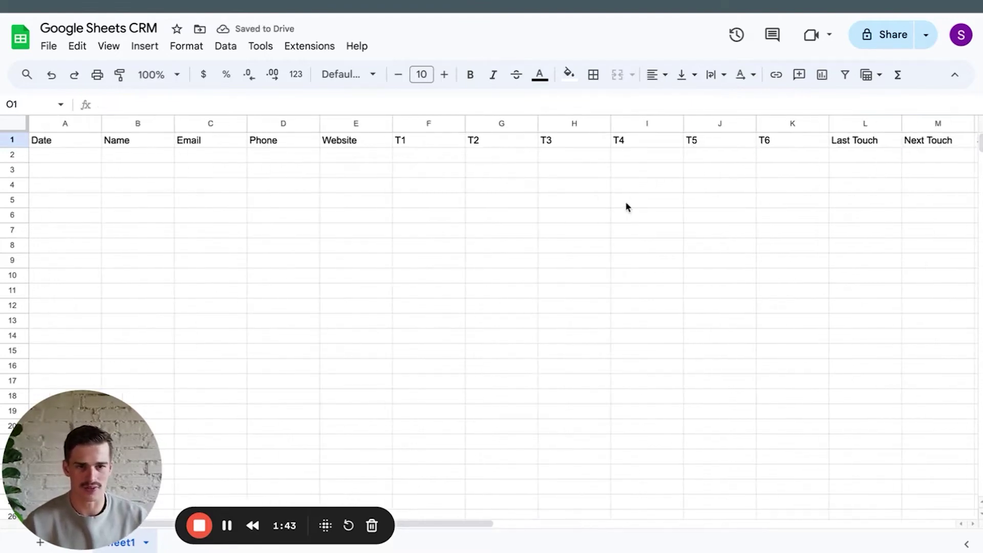
Enter the first lead's date 5/7/24 in cell A2.
click(81, 161)
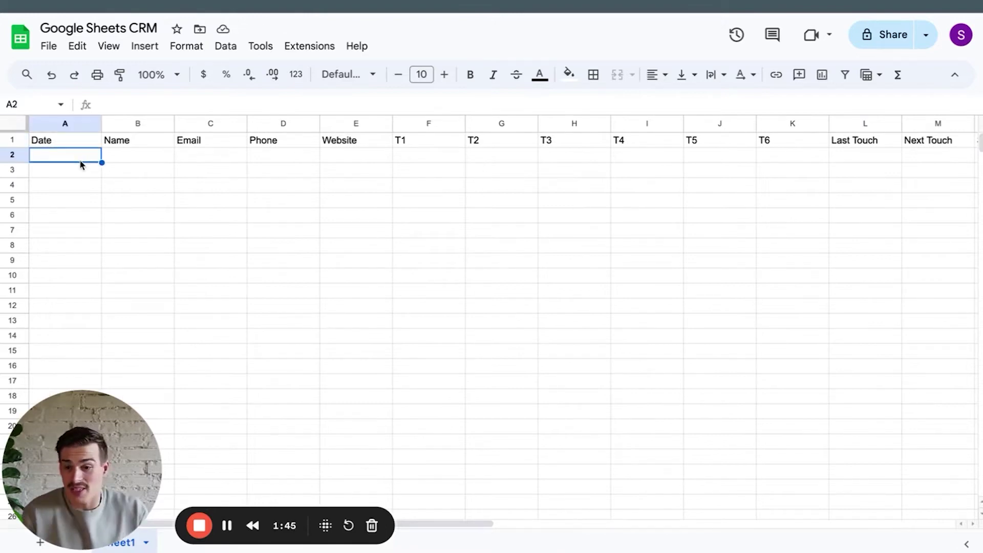
mouse_move(359, 1)
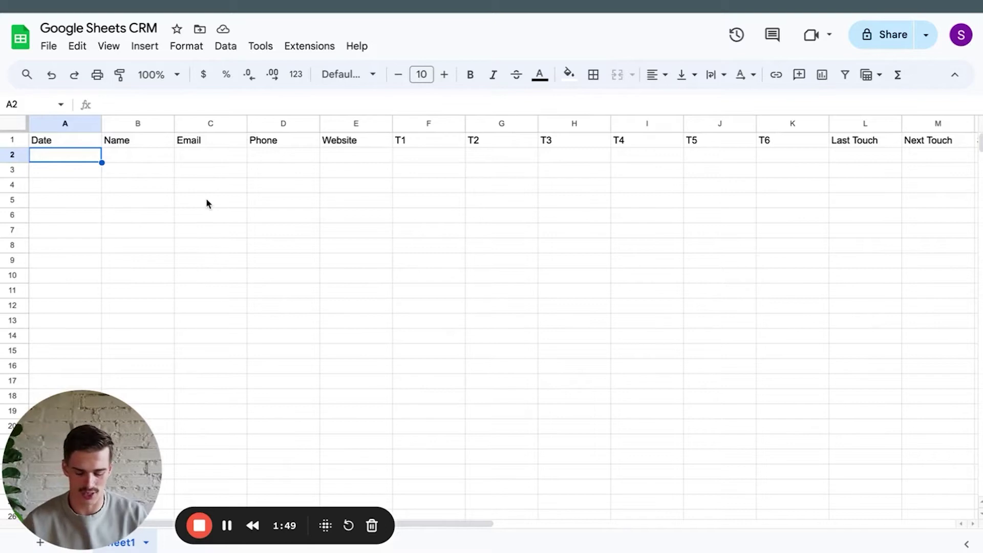
text(5/7/24)
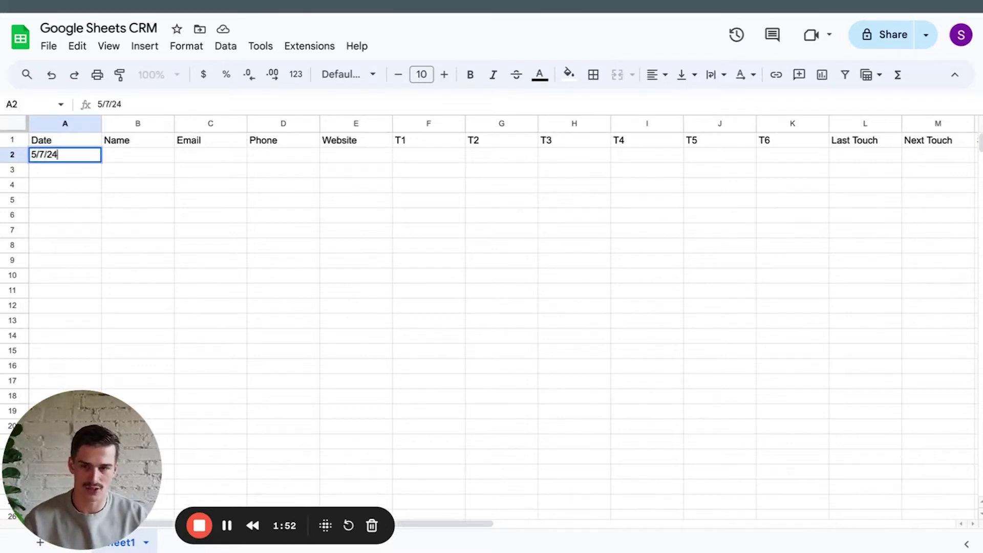
key(Return)
Apply the Date number format to column A so it shows 5/7/2024.
click(75, 124)
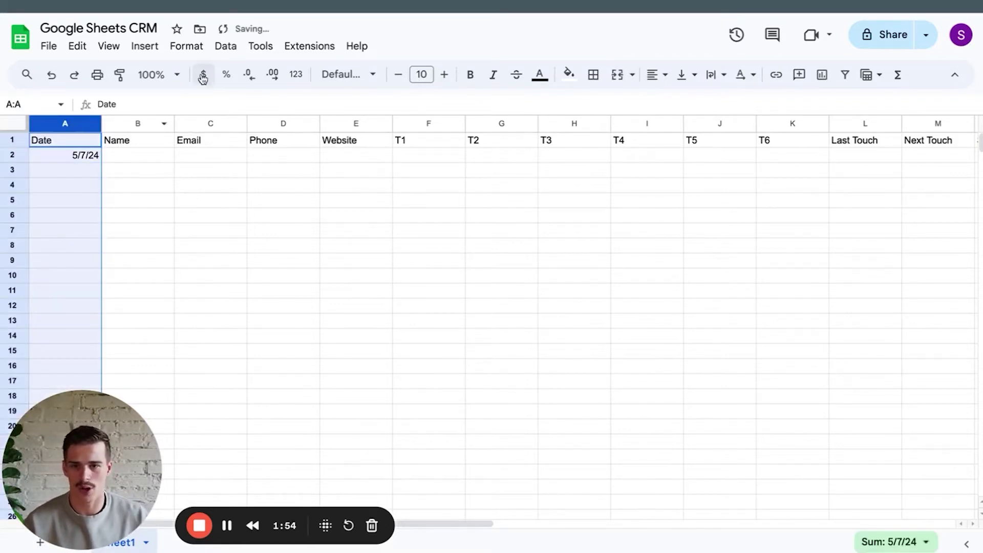
click(186, 46)
mouse_move(240, 110)
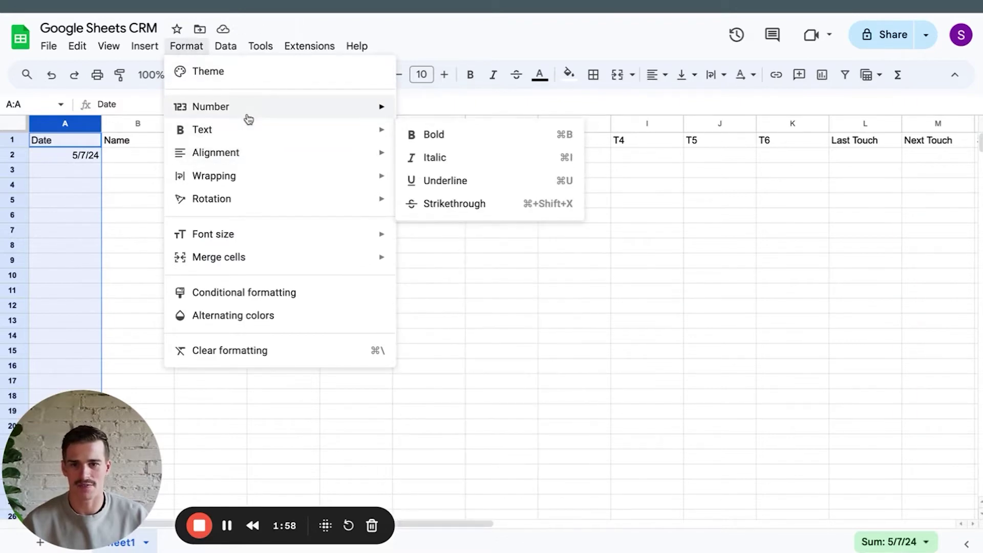
mouse_move(289, 110)
click(432, 354)
click(404, 307)
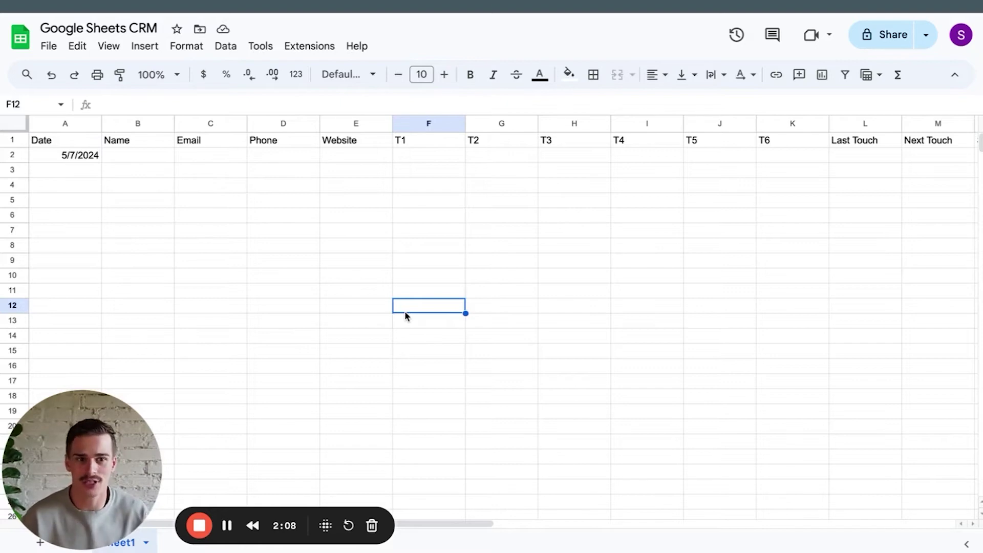
Enter the lead's full name in B2 and their e-mail address in C2.
click(159, 160)
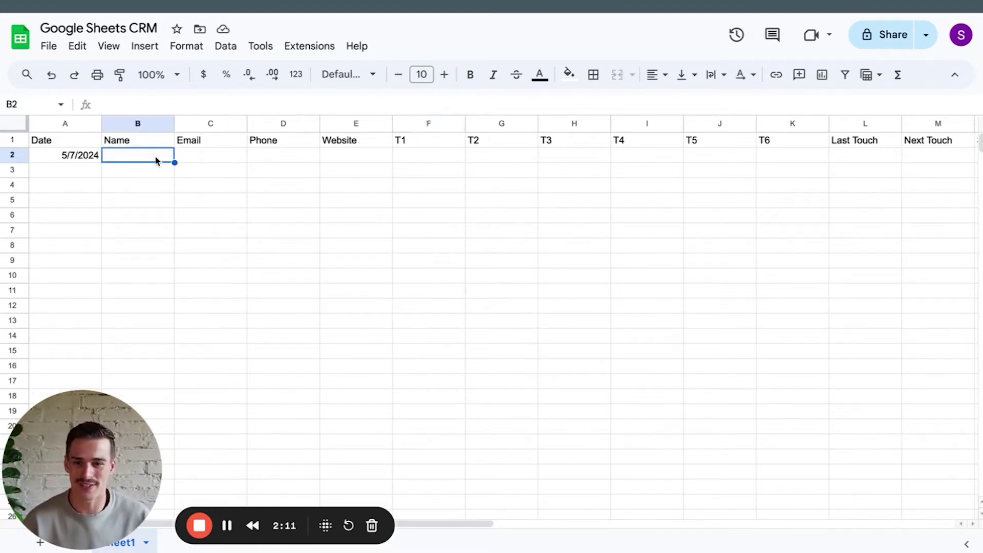
text(John Doe)
key(Tab)
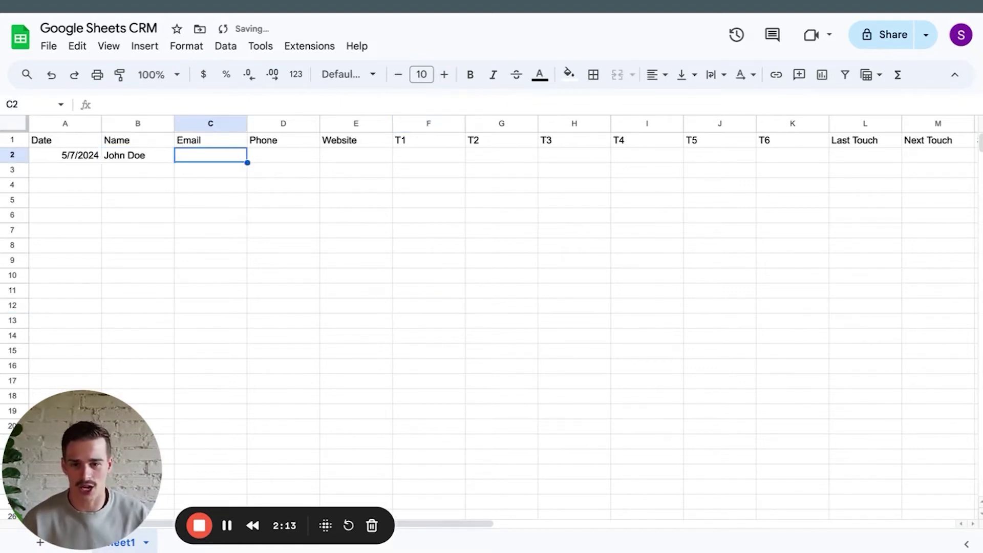
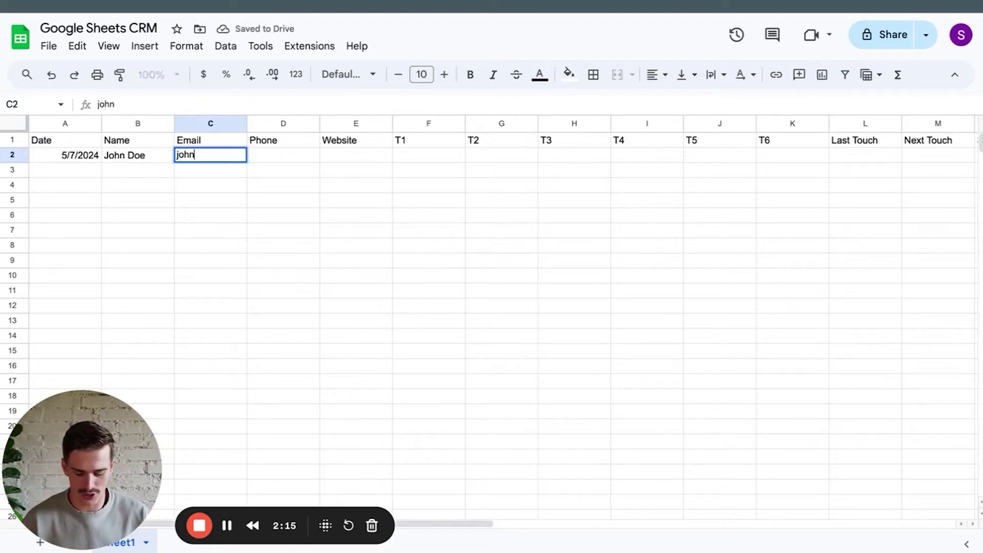
key(Tab)
text(+)
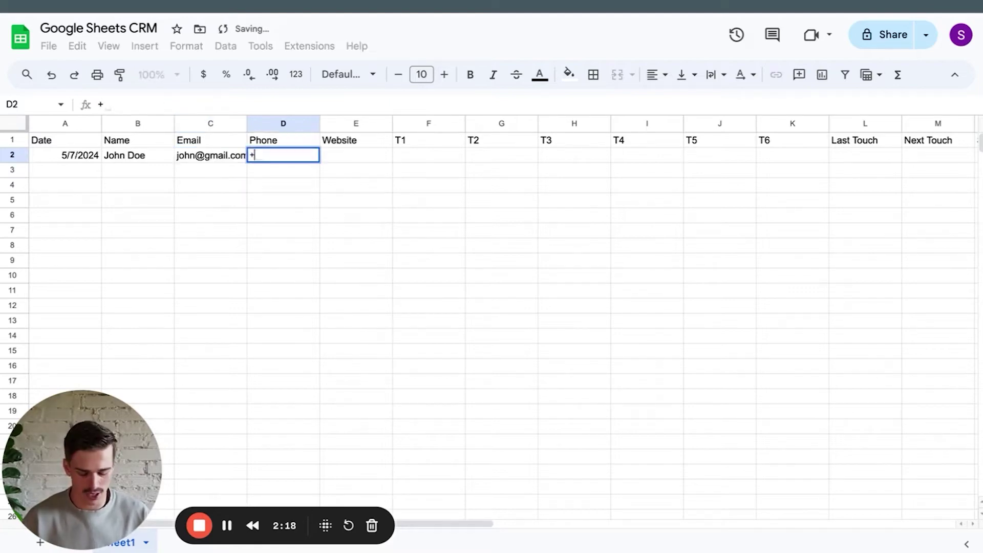
text(14105552323)
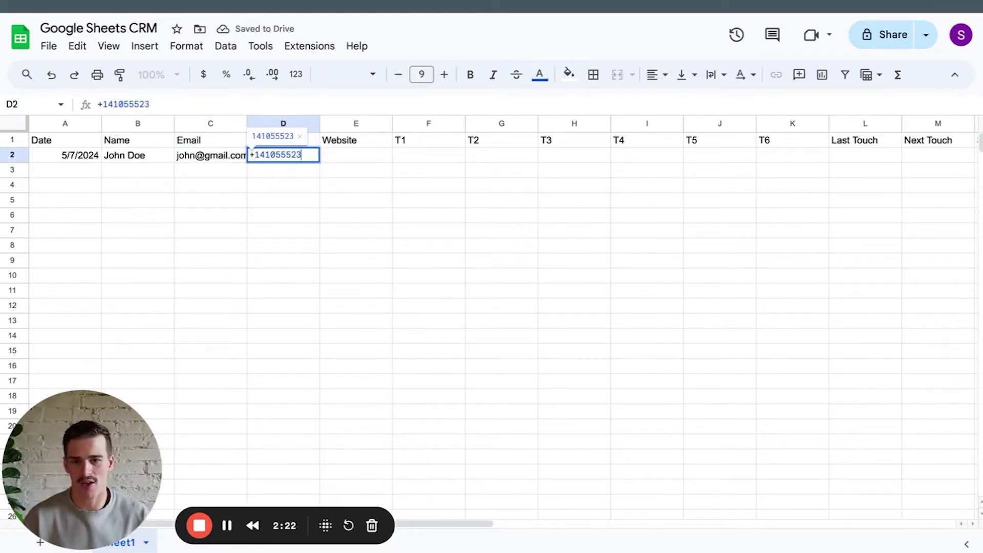
click(373, 160)
text(www.apple.cp)
key(BackSpace)
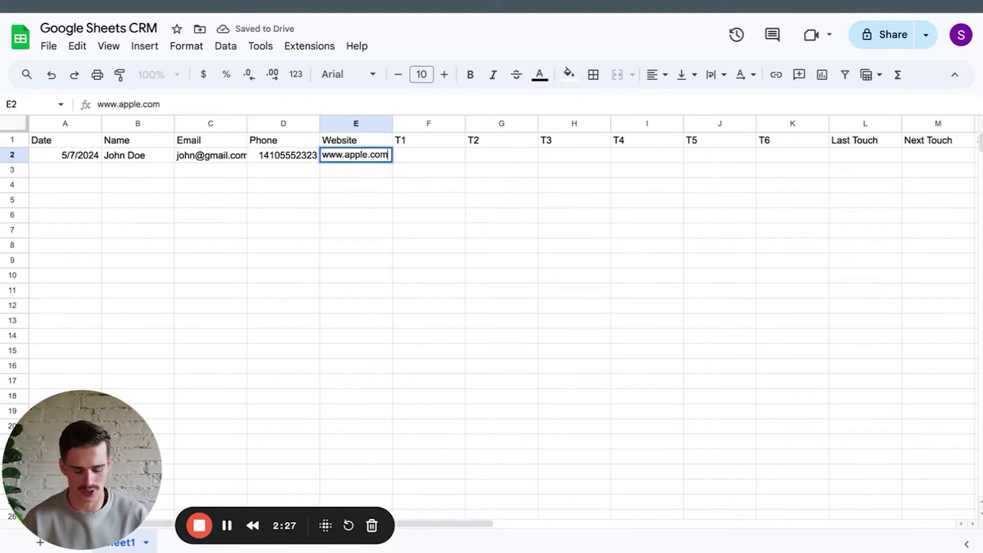
key(Tab)
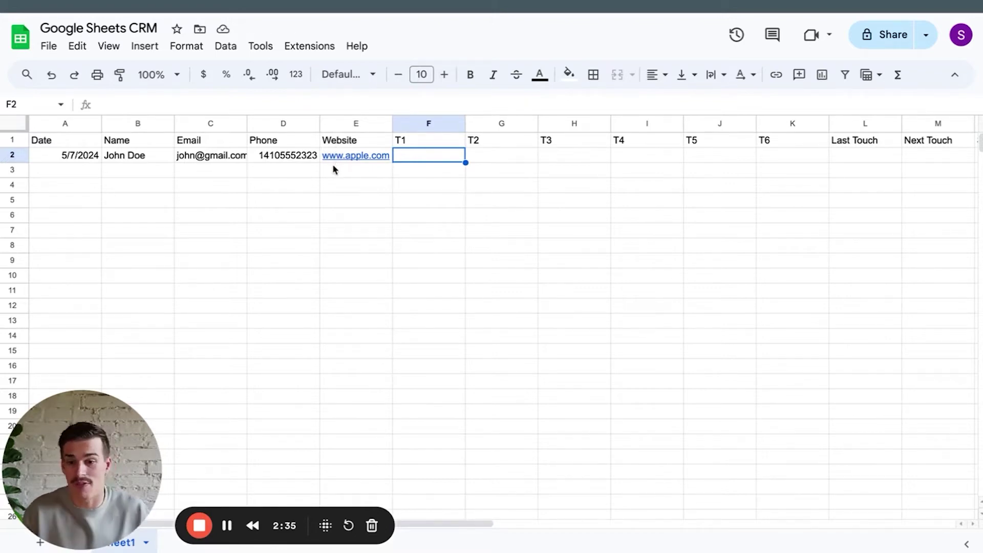
Go through the T1–T6 touchpoint cells and end with T1 cell F2 selected.
click(491, 163)
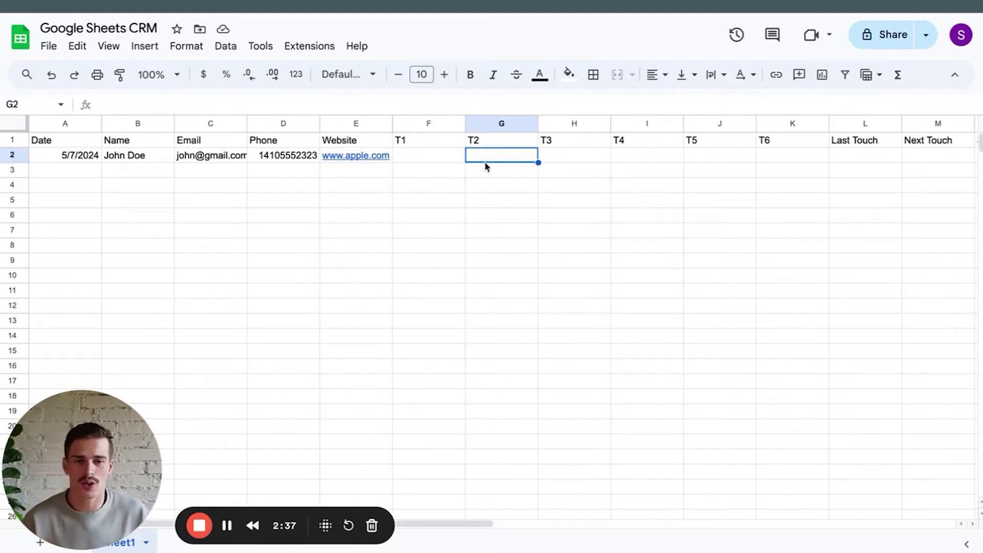
click(572, 161)
click(634, 163)
click(717, 164)
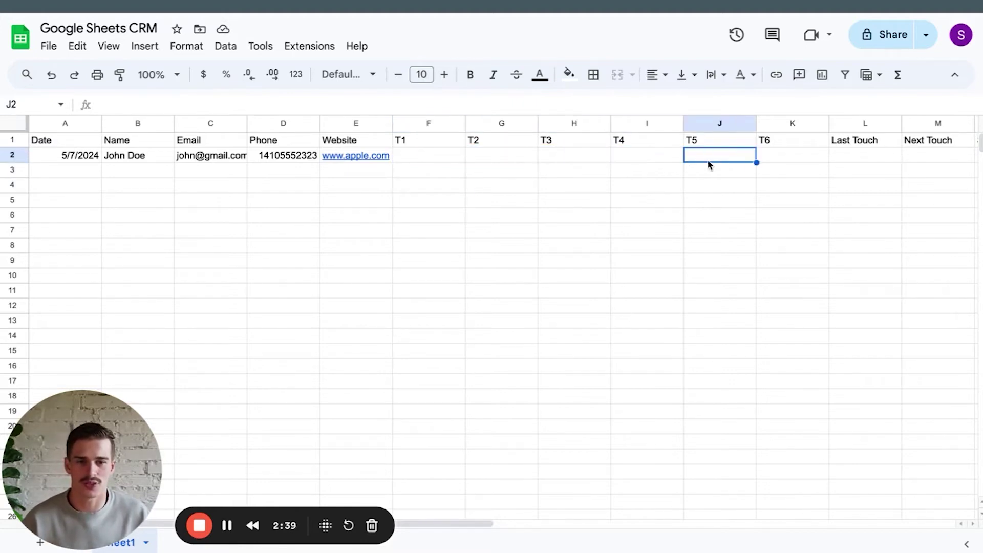
click(763, 164)
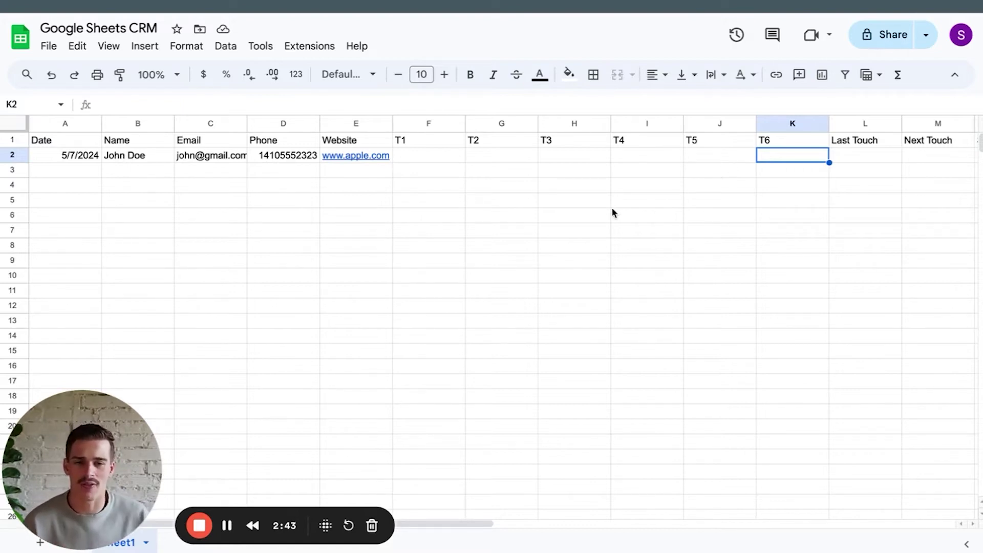
click(573, 205)
drag(454, 162, 537, 153)
click(577, 158)
click(419, 159)
drag(435, 201, 455, 211)
click(420, 158)
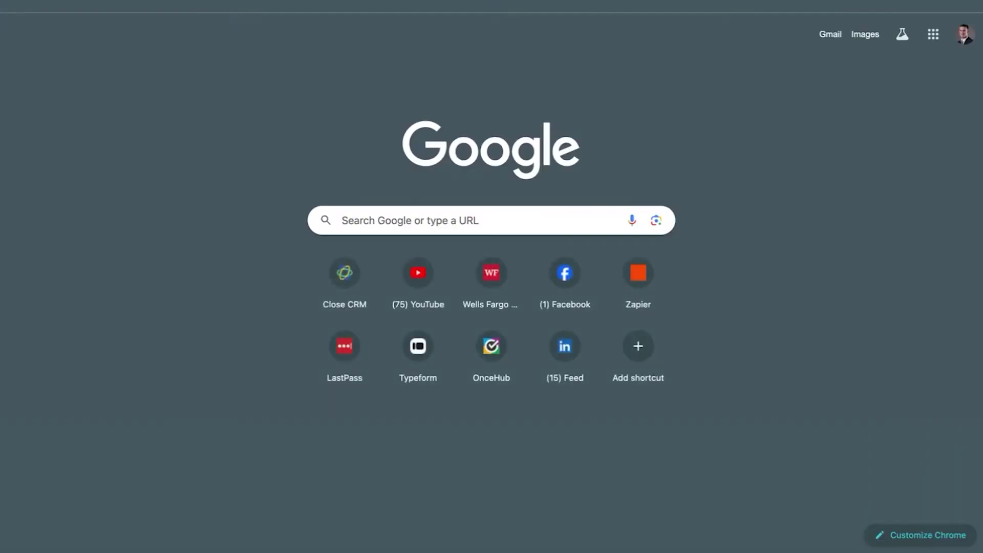
Search 'how to insert a checkbox in google sheets', then reselect cell F2 in the CRM.
text(how to insert a checkbox in google sheets)
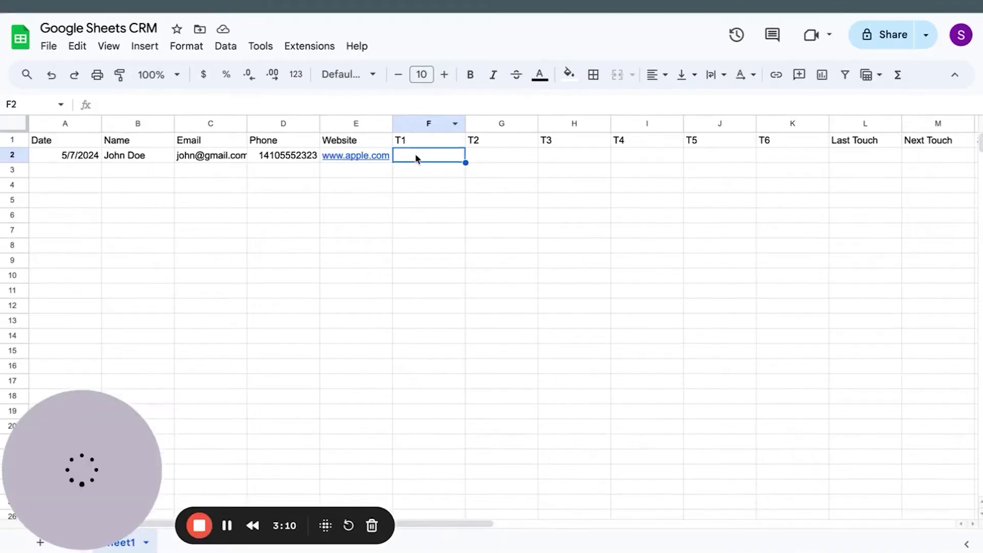
click(443, 185)
click(443, 159)
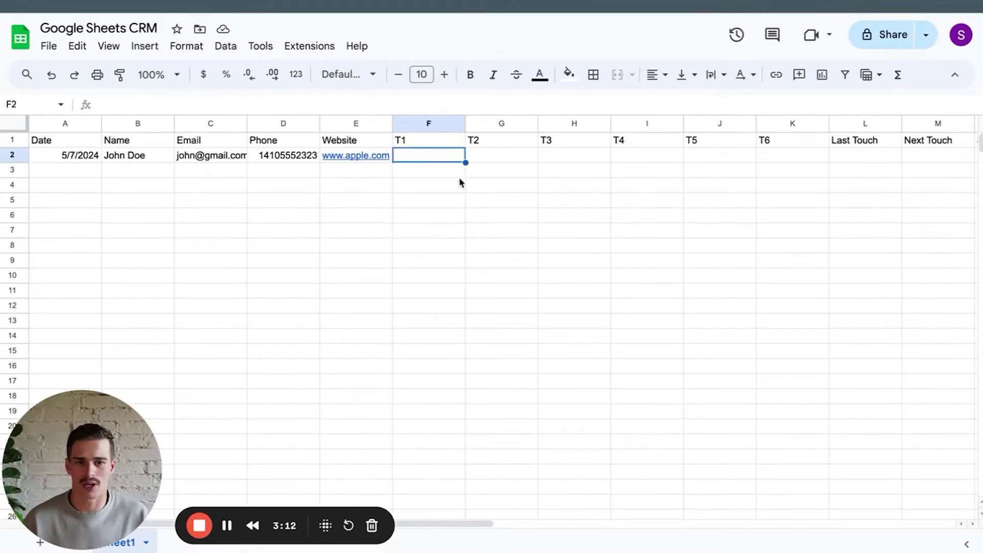
Insert checkboxes into the T1–T6 cells F2:K2.
click(143, 46)
click(548, 260)
drag(442, 162, 784, 157)
click(145, 46)
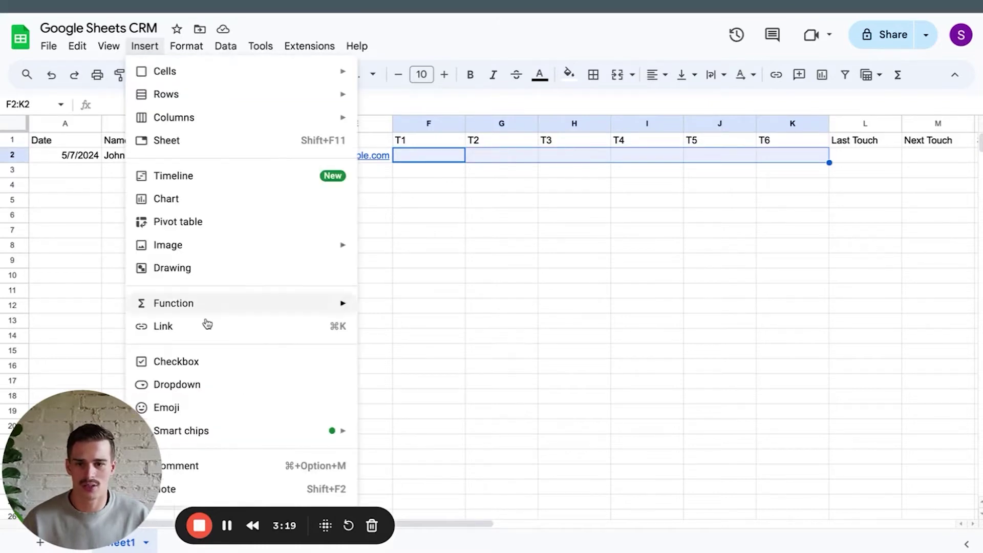
click(186, 361)
click(526, 325)
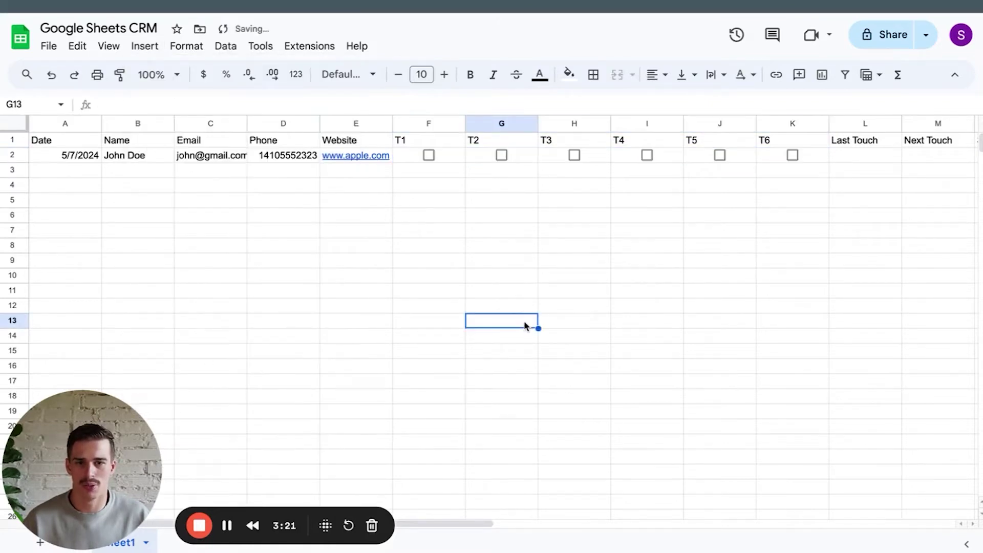
Test-tick F2, fill it down, undo the extra checkboxes and untick F2 again.
click(438, 156)
drag(465, 162, 465, 232)
click(445, 340)
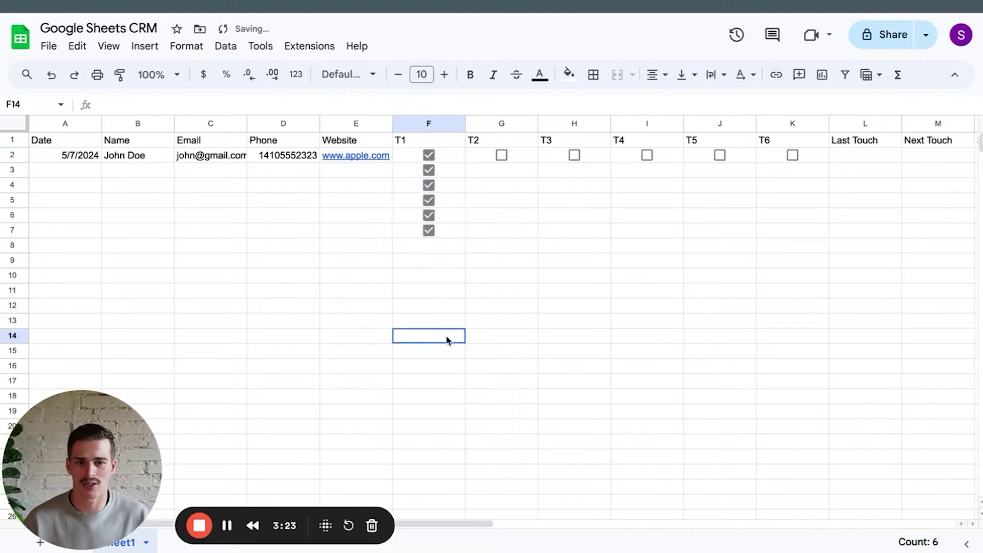
click(51, 74)
click(429, 155)
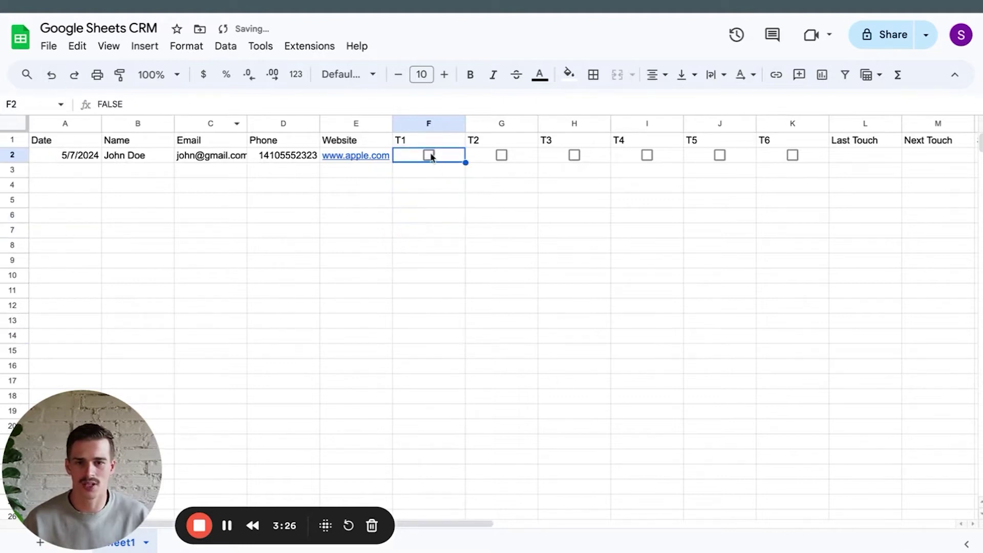
click(502, 231)
scroll(734, 158, right, 4)
click(736, 155)
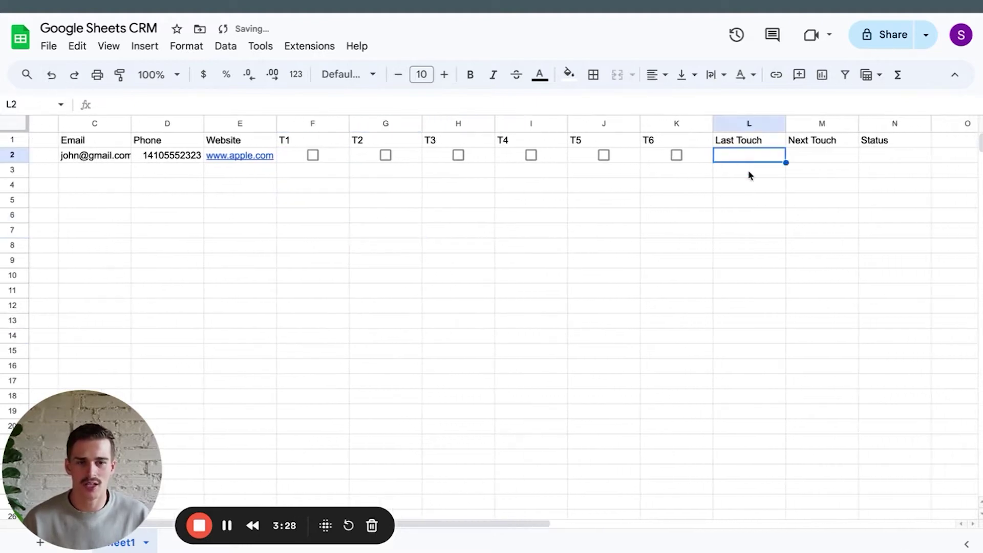
scroll(748, 190, right, 2)
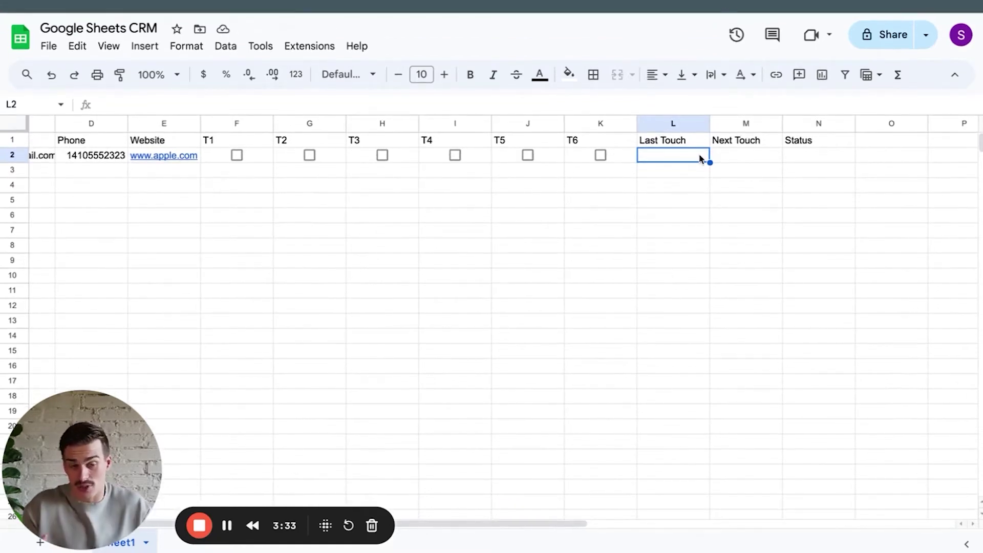
Copy the date 5/7/2024 from A2 into the Last Touch cell L2.
scroll(670, 171, left, 4)
scroll(668, 176, right, 1)
scroll(666, 173, left, 1)
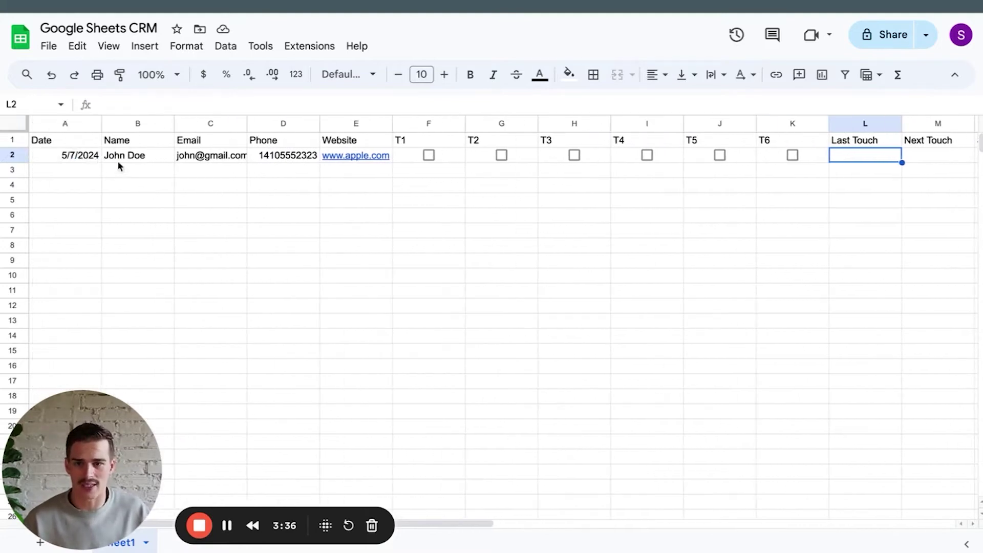
click(66, 160)
scroll(410, 215, right, 2)
click(731, 160)
text(5/7/2024)
Enter 5/14/2024 as the Next Touch date in M2.
click(816, 156)
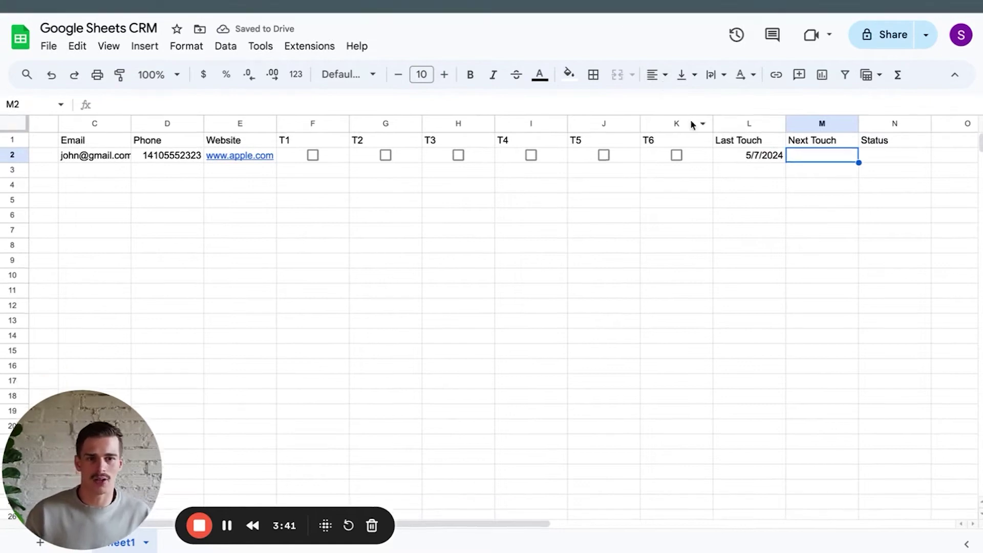
text(%)
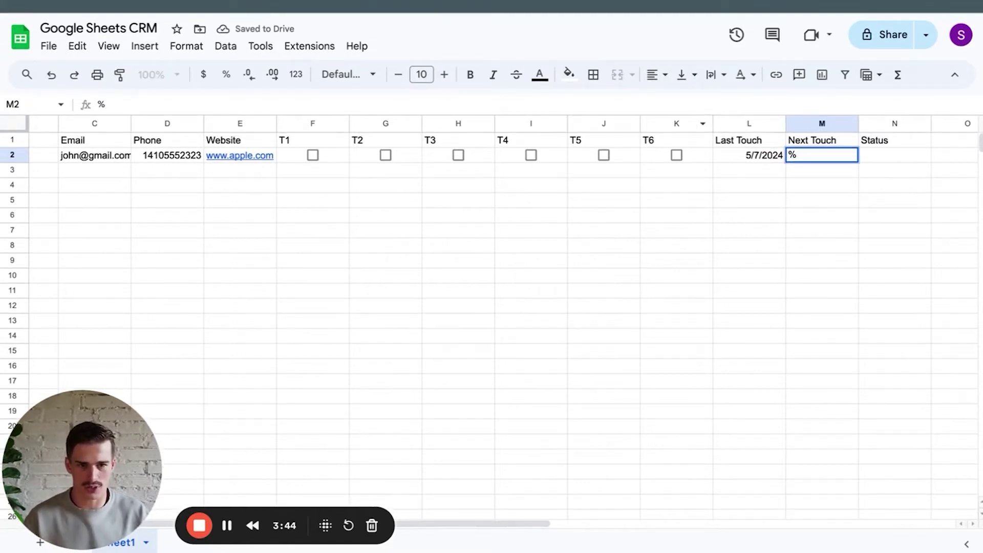
key(BackSpace)
text(5)
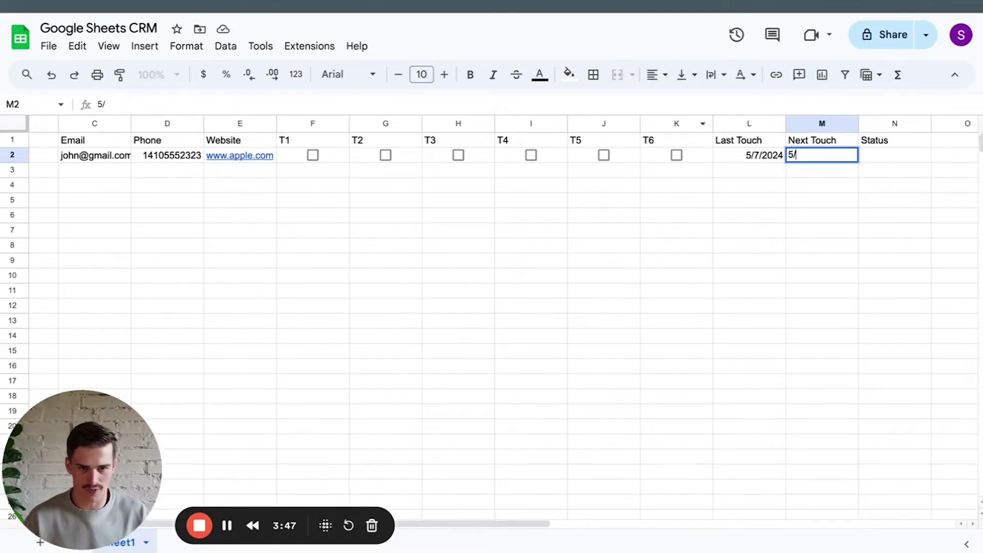
text(/14/2024)
key(Return)
Apply the Date number format to the Last Touch and Next Touch columns.
drag(763, 124, 809, 123)
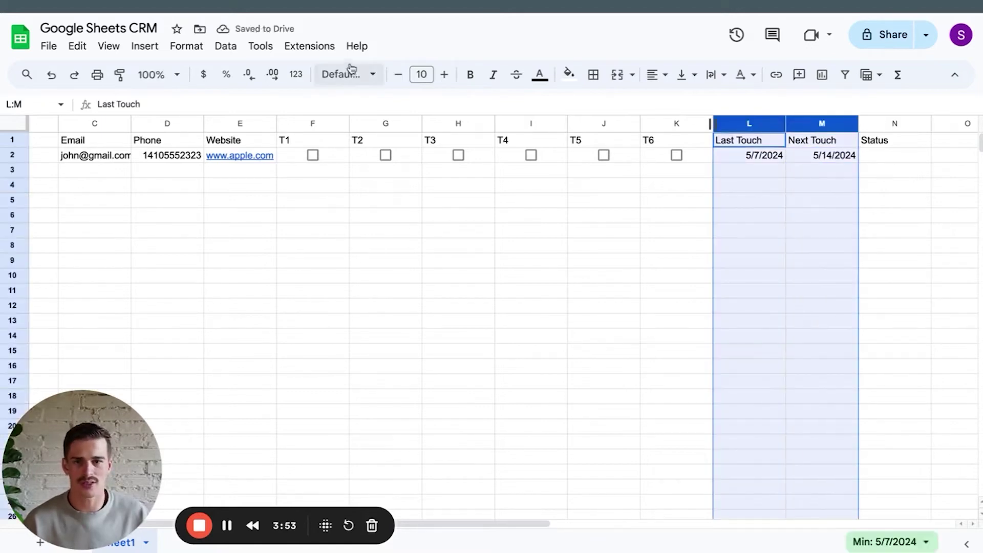
click(226, 45)
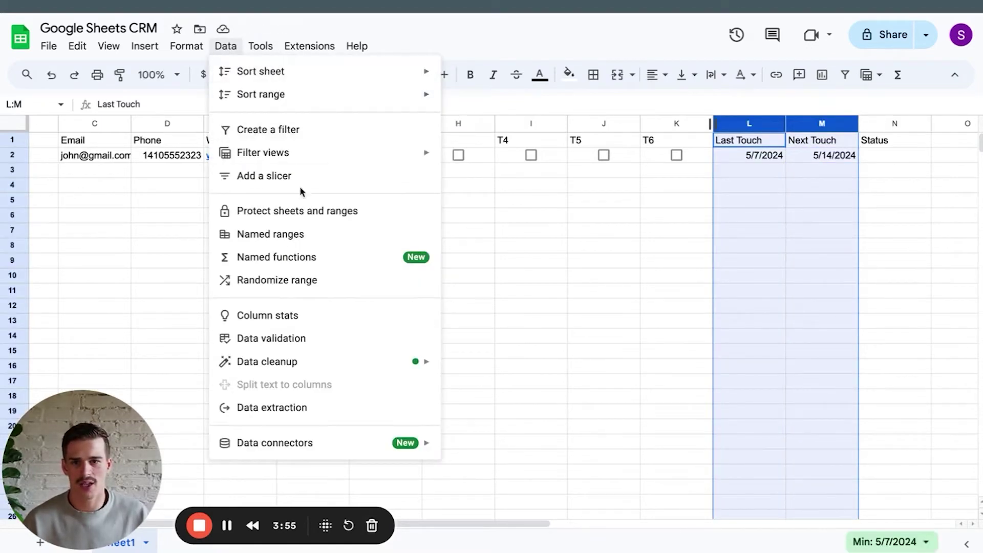
mouse_move(186, 55)
mouse_move(225, 112)
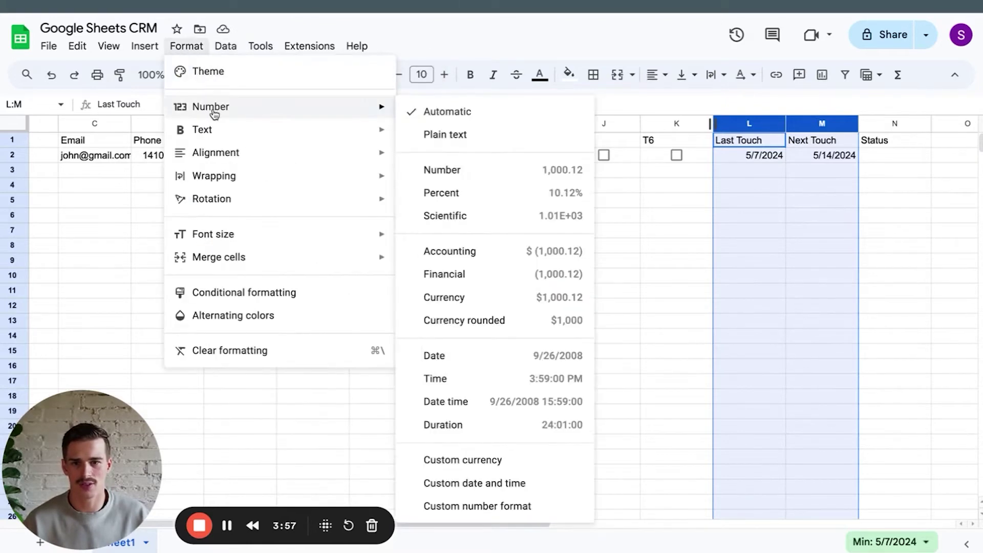
click(461, 353)
click(842, 306)
click(881, 159)
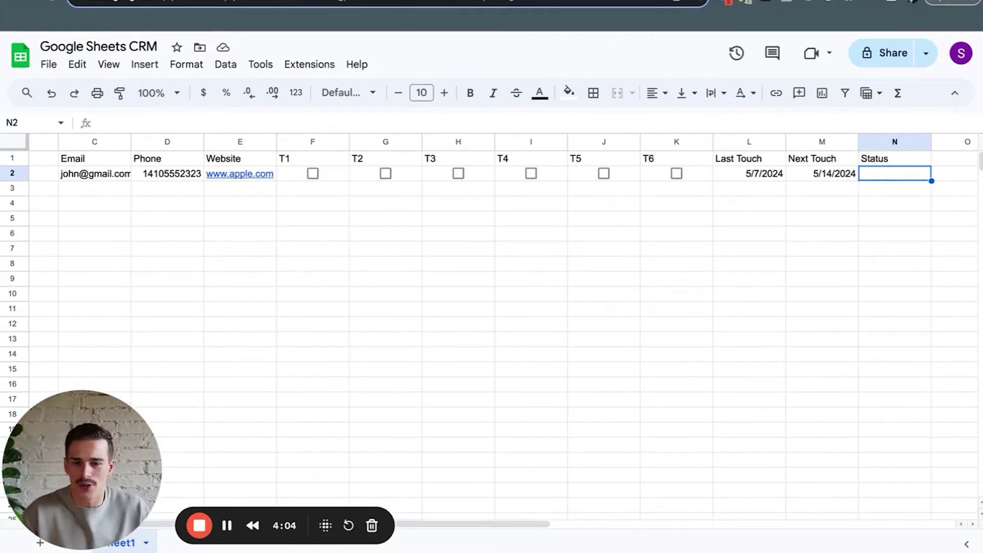
Search 'how to insert a dropdown single select in google sheet' and play the drop-down list video.
click(385, 1)
text(how to inser)
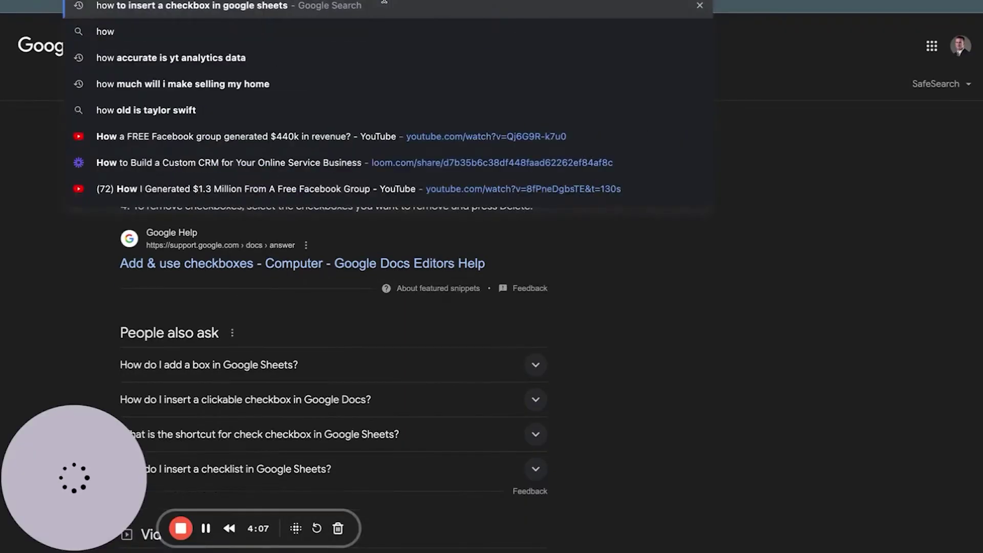
text(t a dropdow)
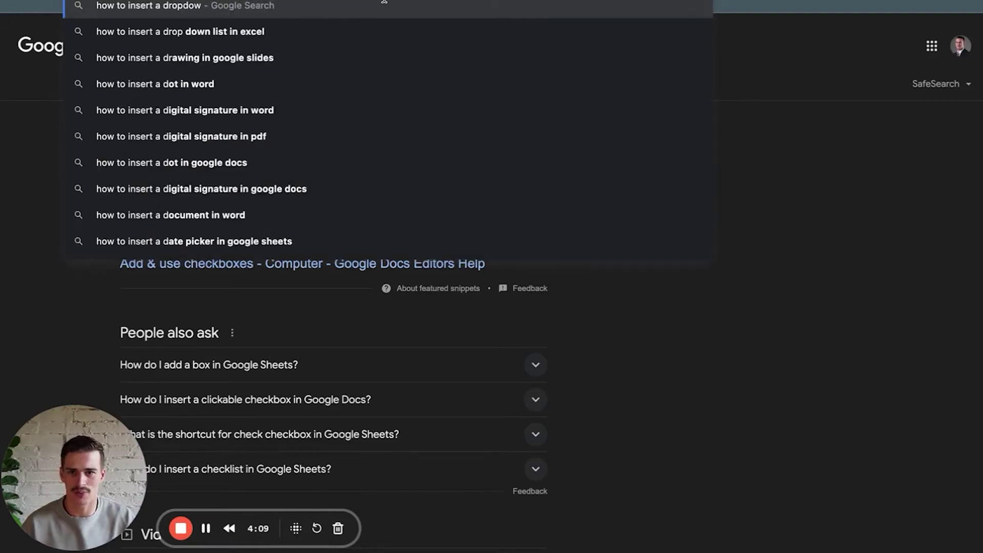
text(n single select in google sheet)
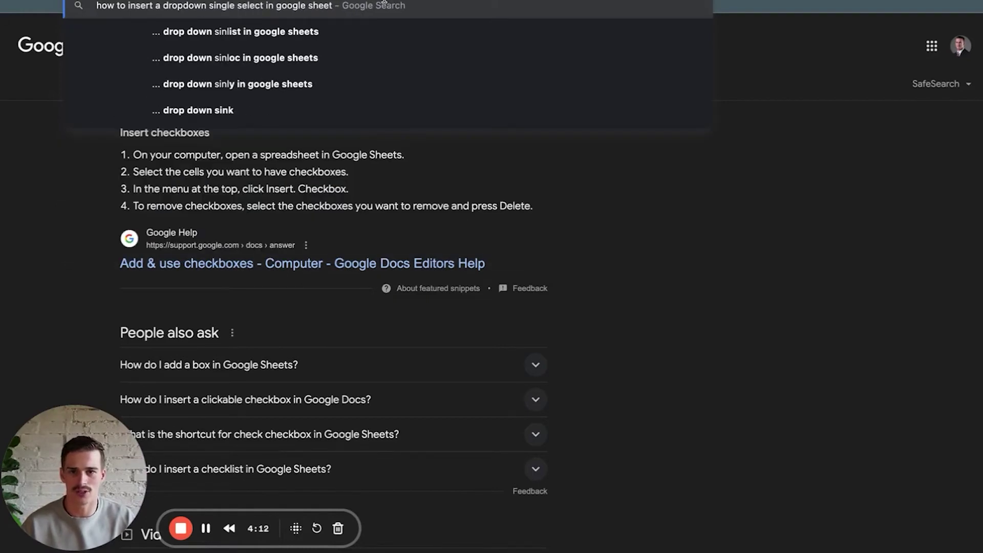
key(Escape)
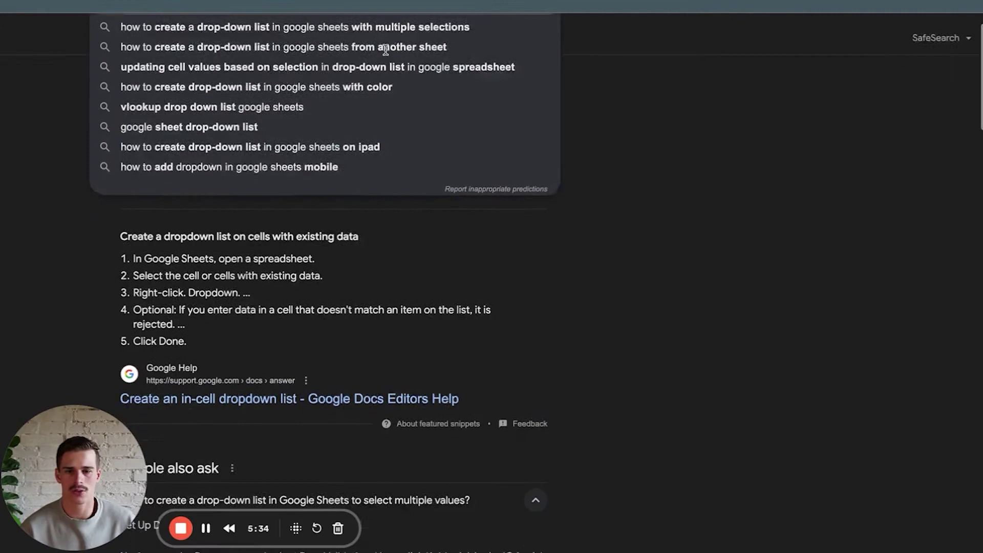
scroll(706, 179, down, 4)
scroll(706, 179, down, 9)
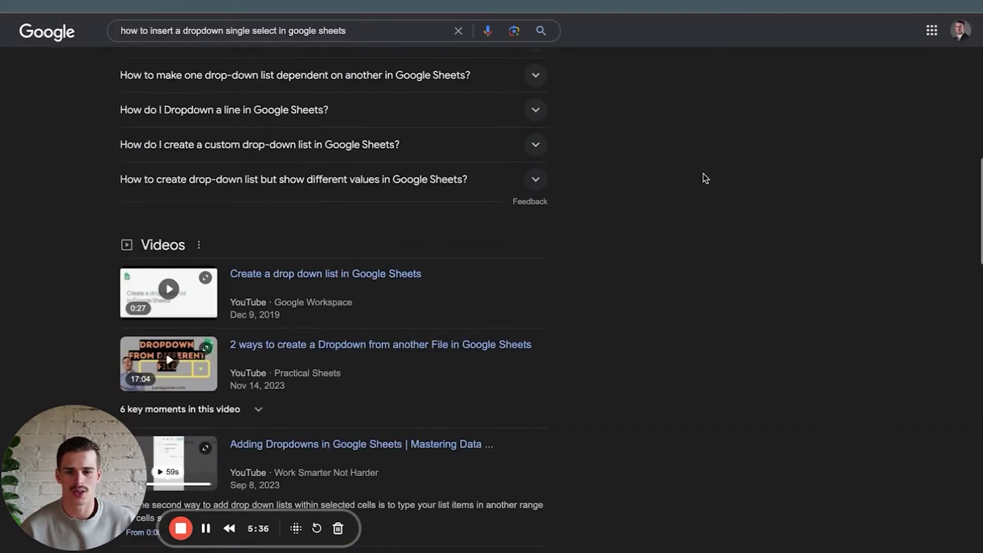
scroll(705, 178, down, 2)
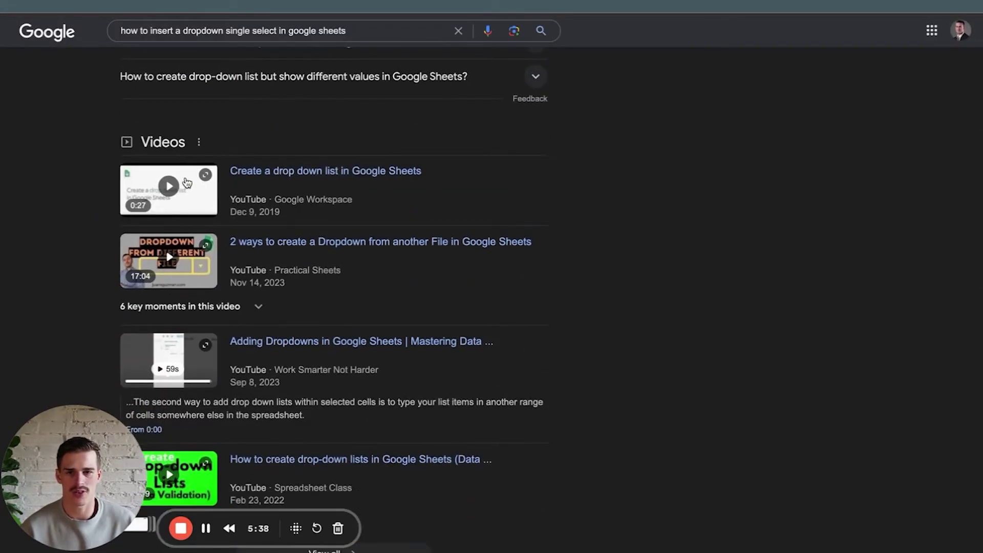
click(188, 195)
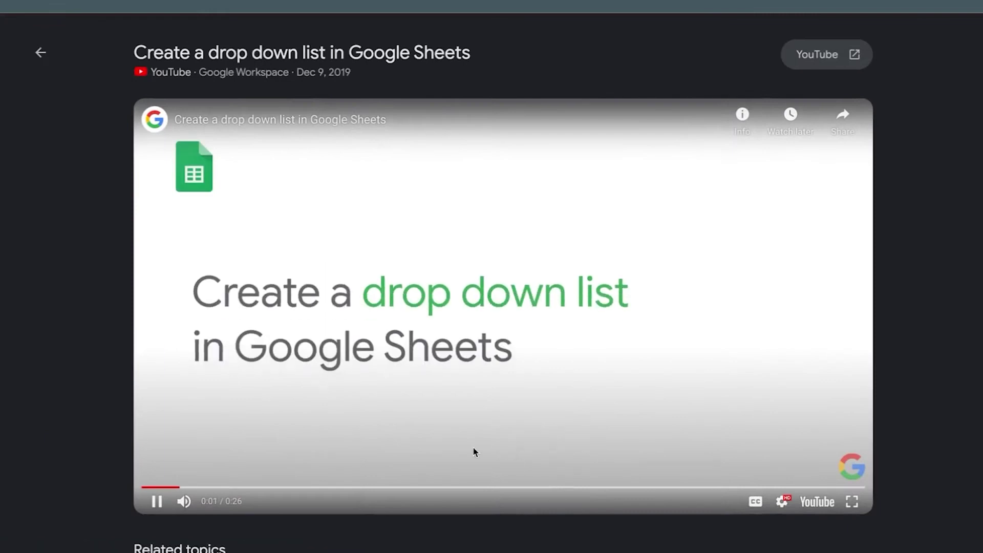
Set playback speed to 1.5 and pause the video at the Data validation step.
click(782, 501)
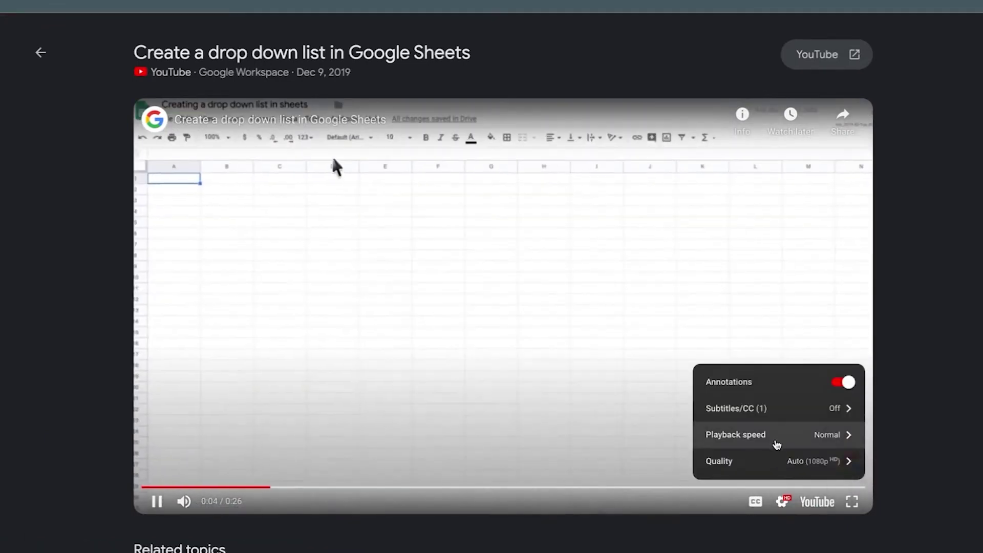
click(777, 443)
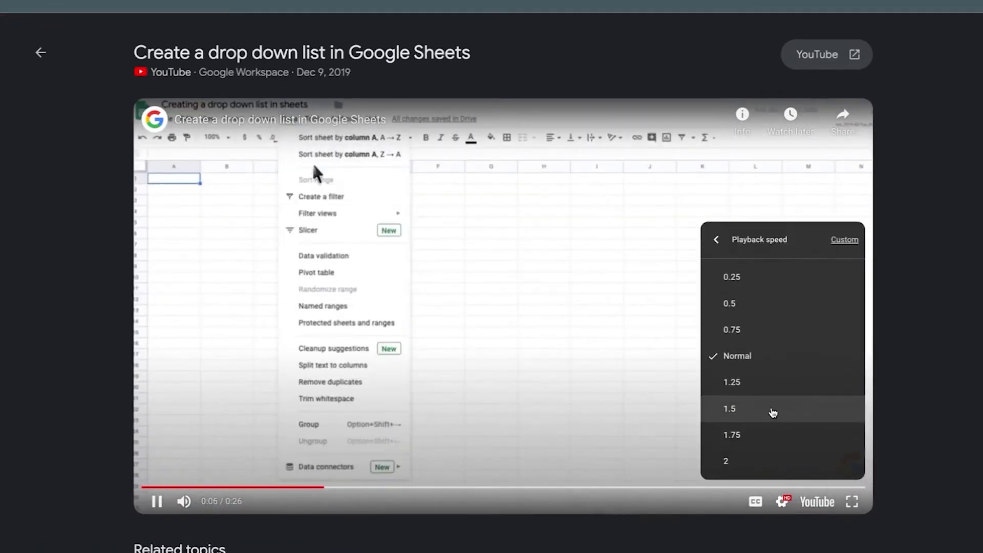
click(772, 408)
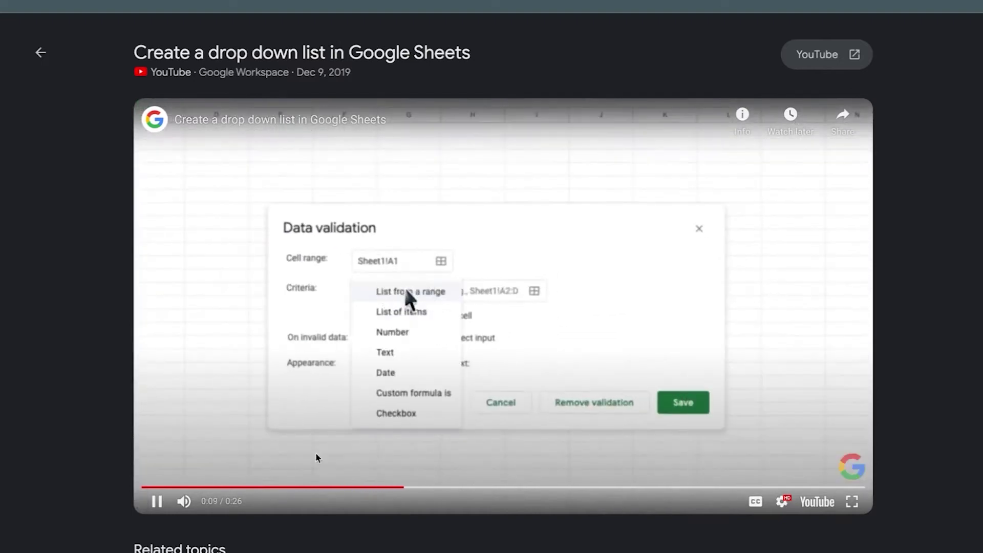
click(279, 488)
click(471, 329)
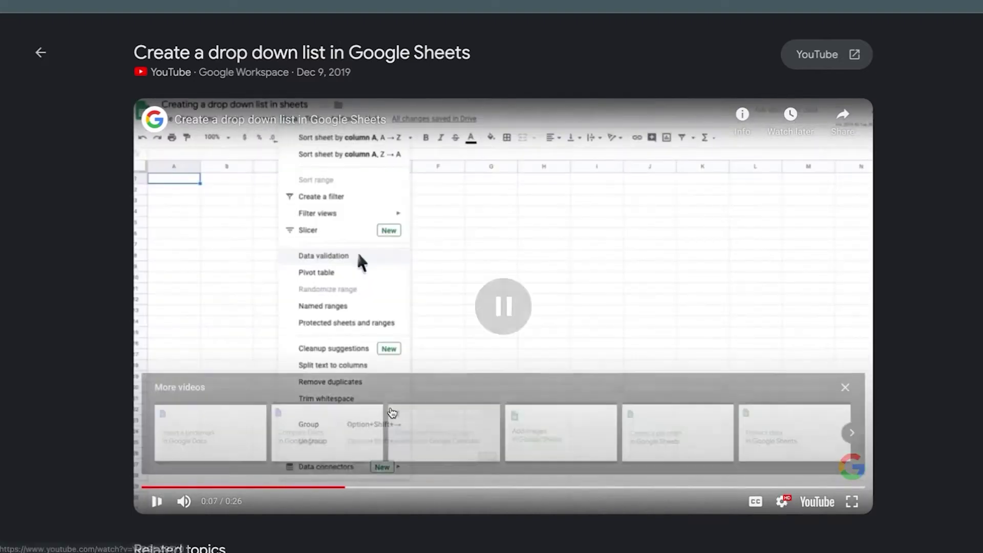
click(472, 329)
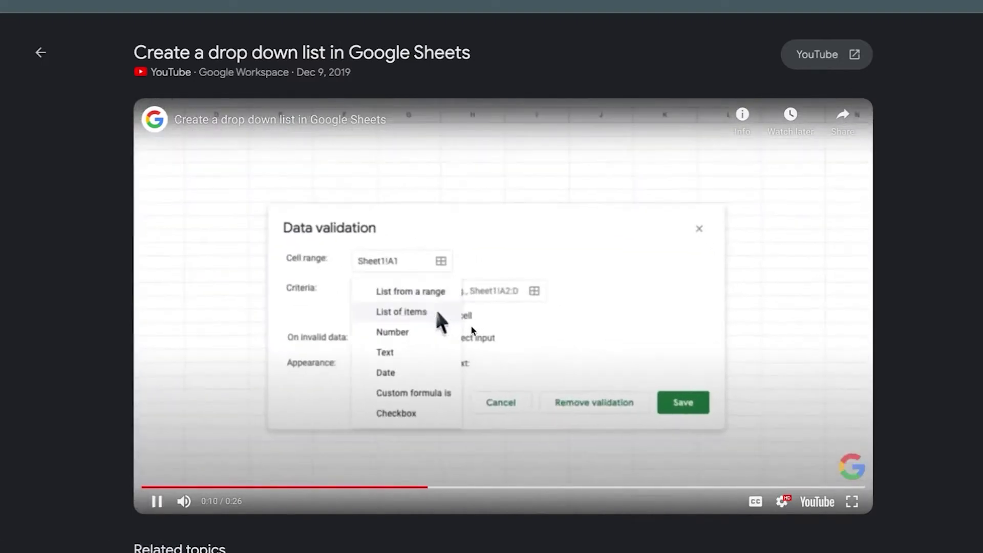
click(471, 329)
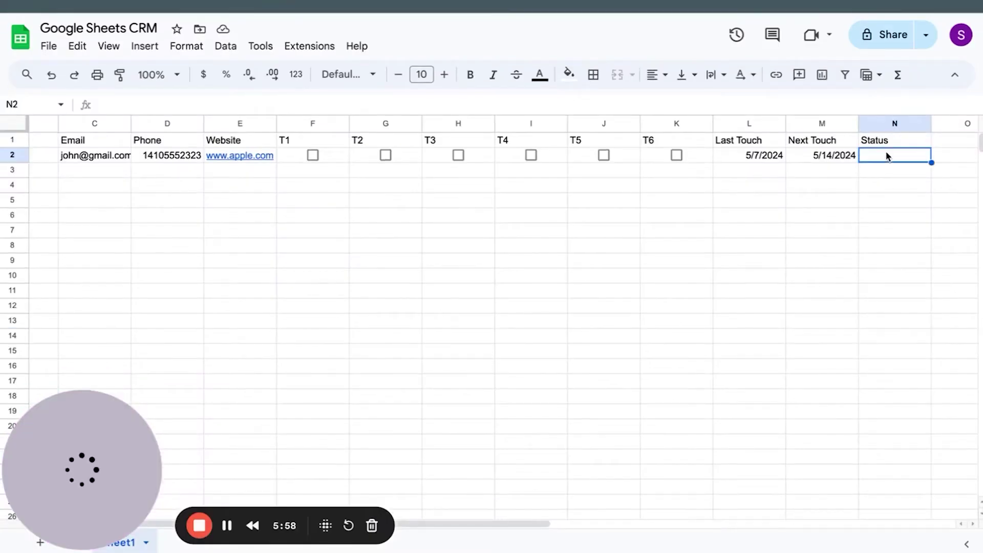
Start a new data validation rule on the Status cell N2.
click(145, 46)
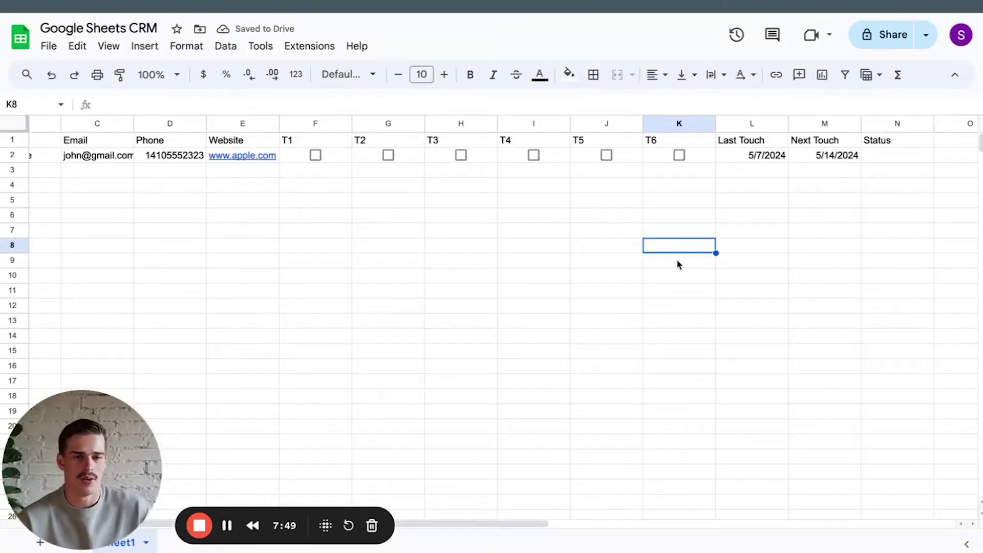
click(870, 158)
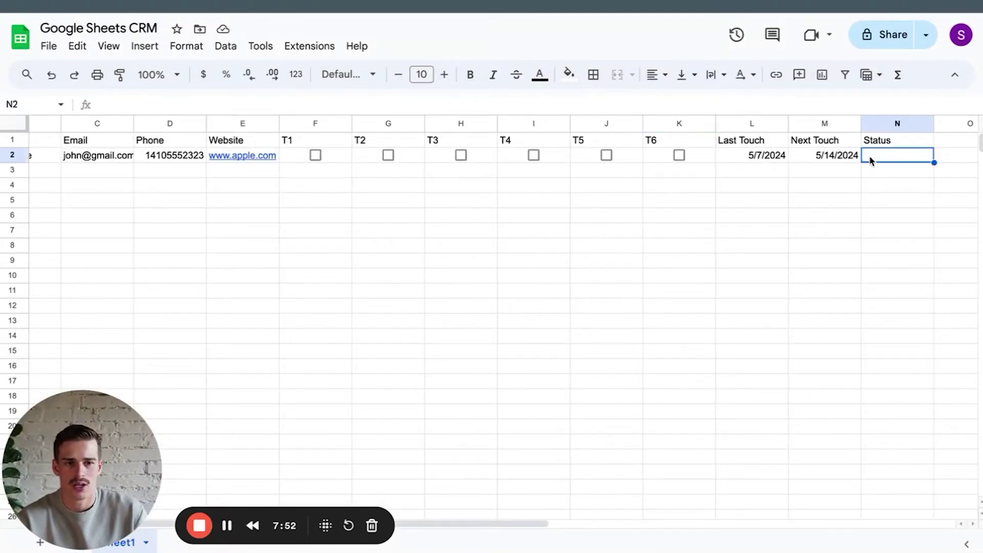
click(145, 46)
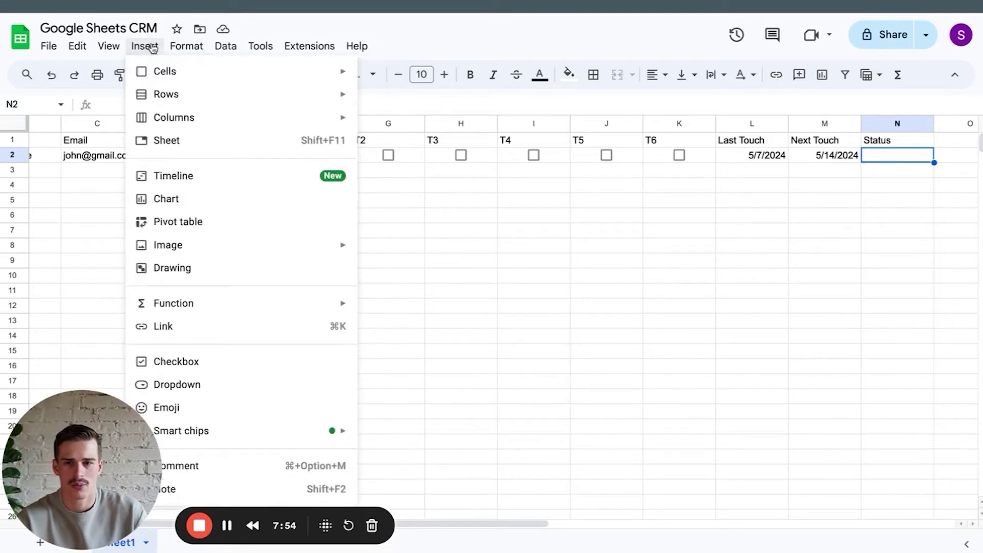
mouse_move(215, 47)
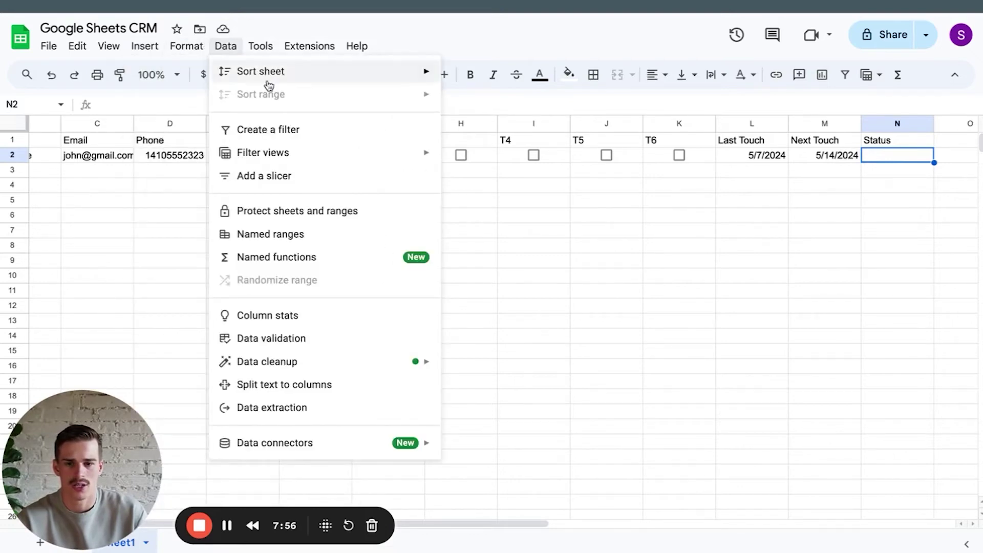
click(306, 341)
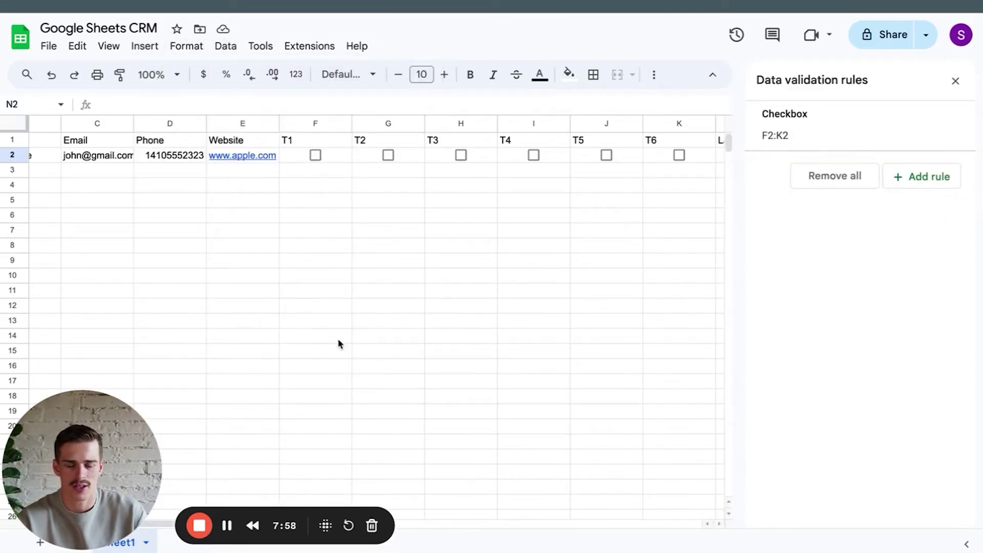
click(924, 175)
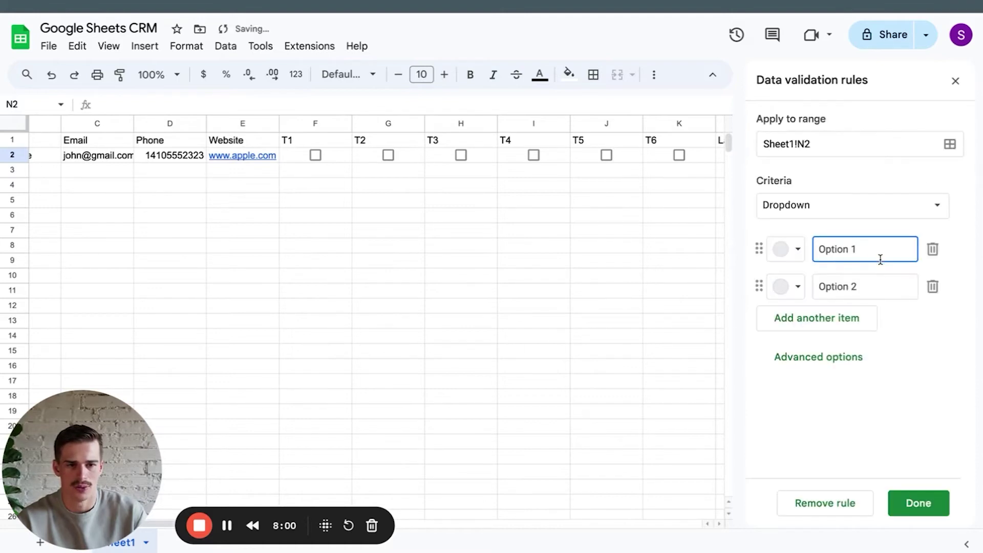
Make the rule a dropdown listing New, Cold, Hot, Won and Lost.
triple_click(862, 251)
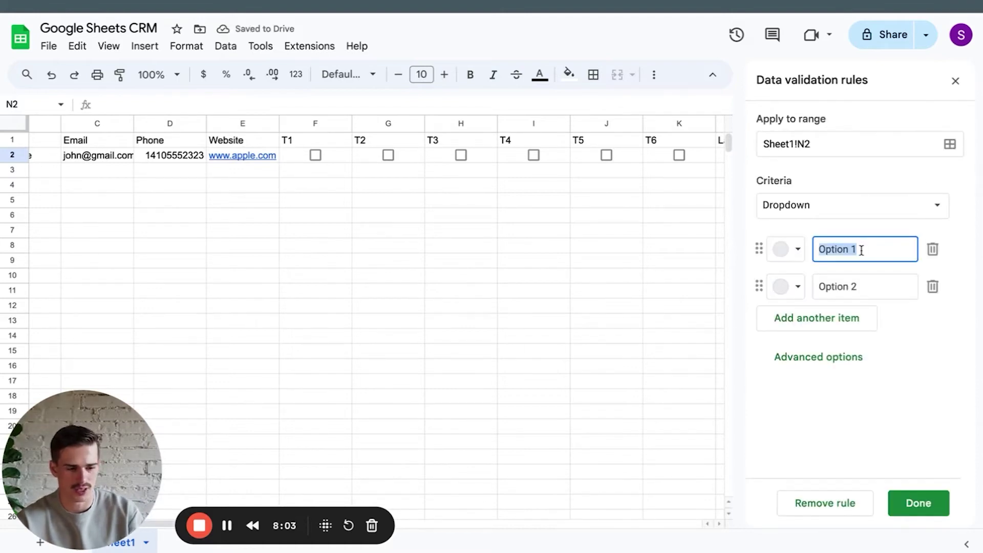
text(Ve)
key(BackSpace)
key(BackSpace)
text(New)
triple_click(863, 290)
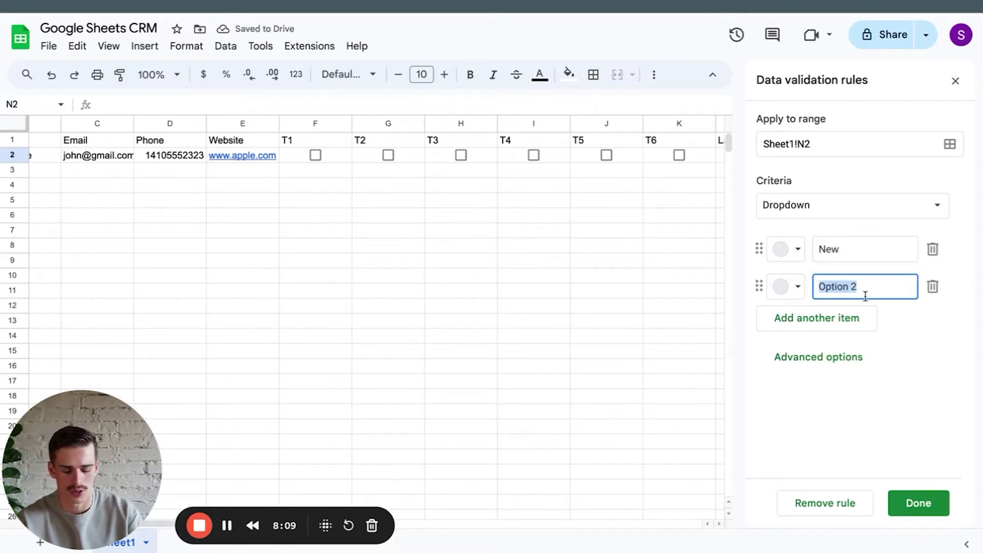
text(Cold)
key(Return)
text(Hot)
key(Return)
text(Won)
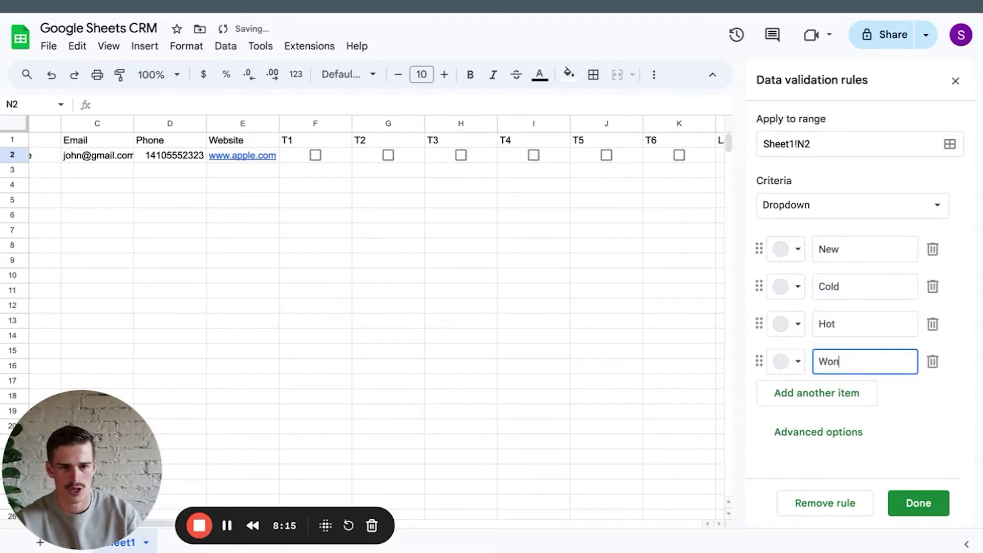
key(Return)
text(Lost)
click(918, 503)
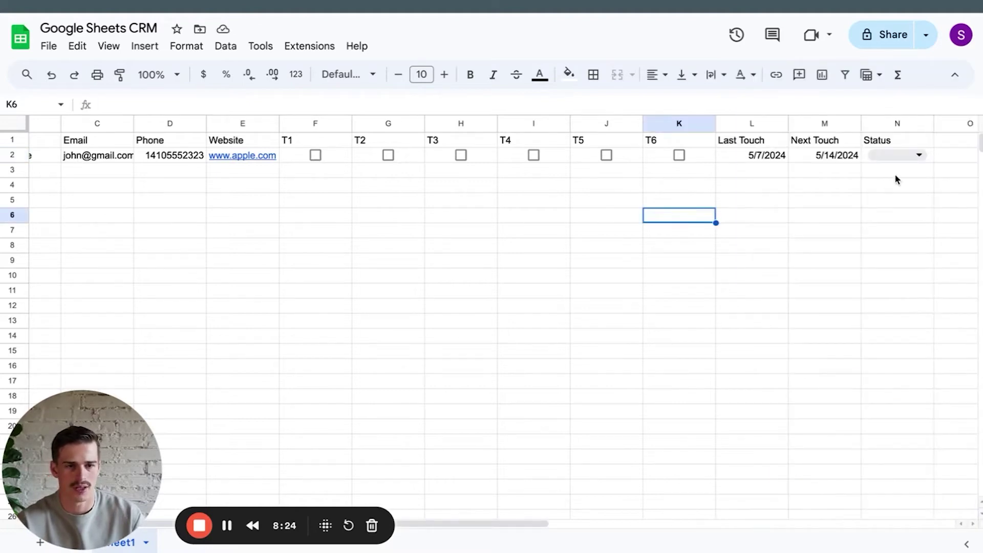
Set N2's status to Hot.
click(895, 155)
click(892, 199)
click(896, 156)
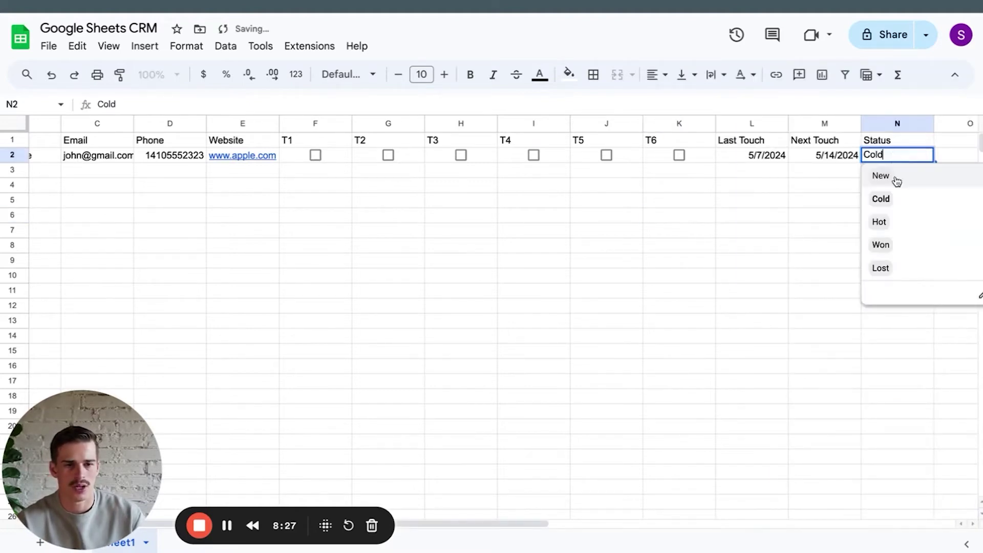
click(889, 220)
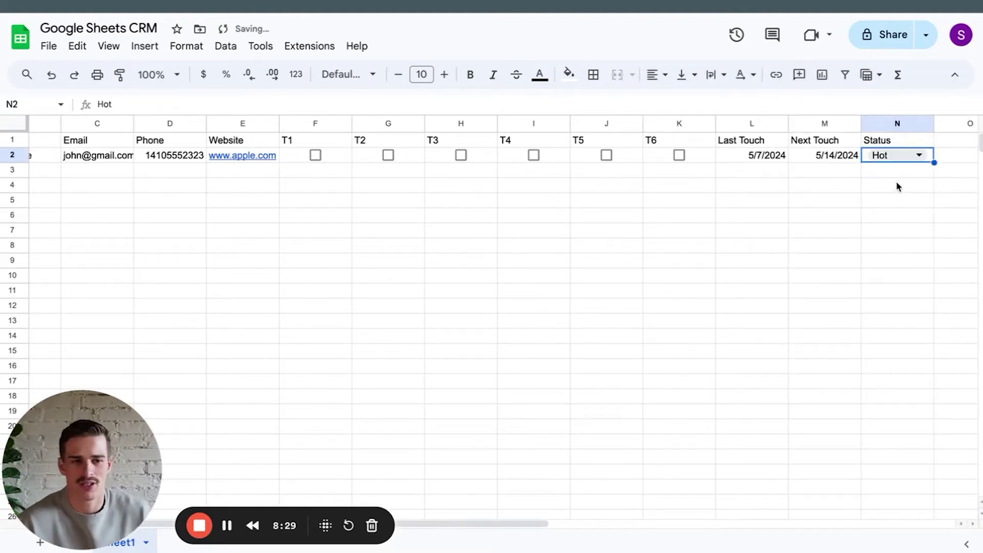
Edit N2's dropdown rule to add a sixth option, DNC.
click(899, 155)
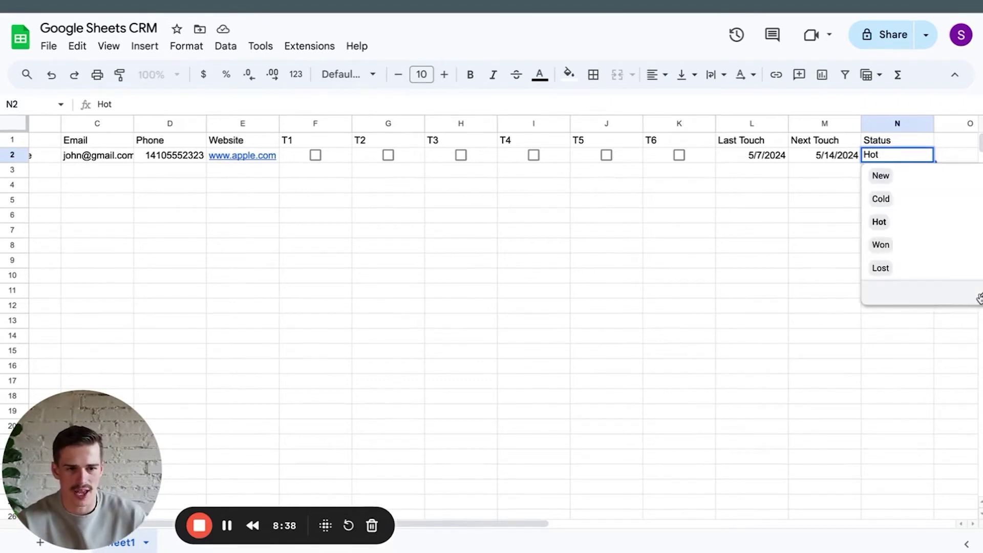
click(979, 298)
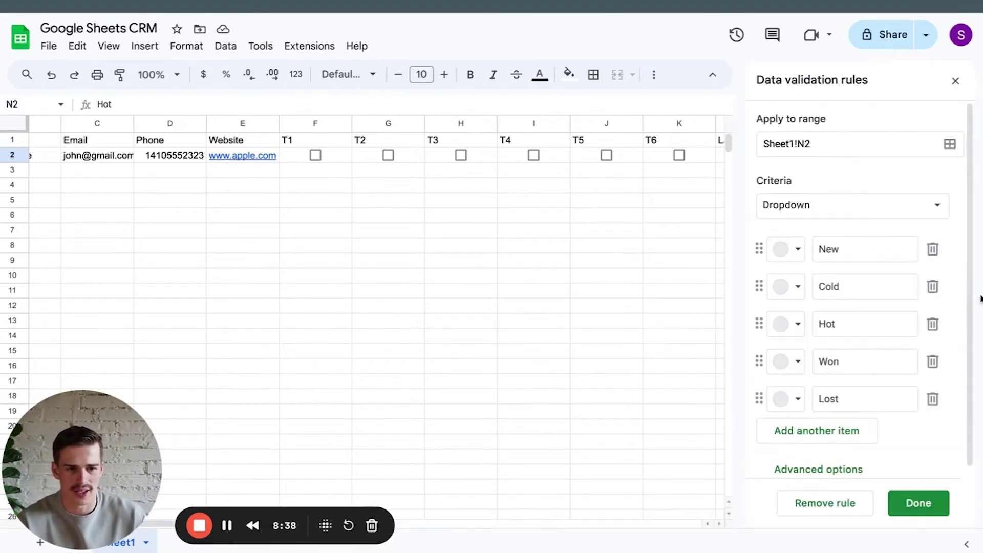
click(826, 425)
text(DNC)
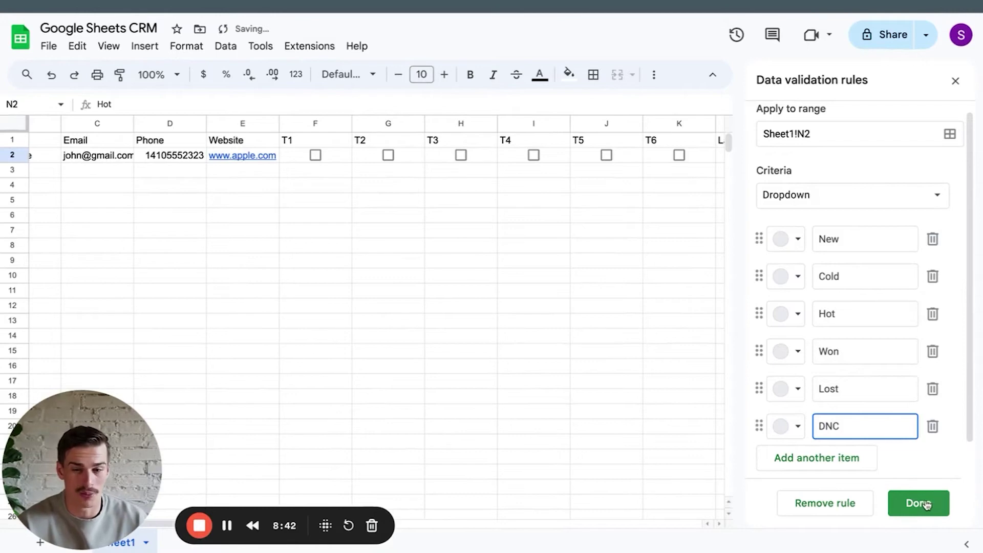
click(918, 503)
click(601, 322)
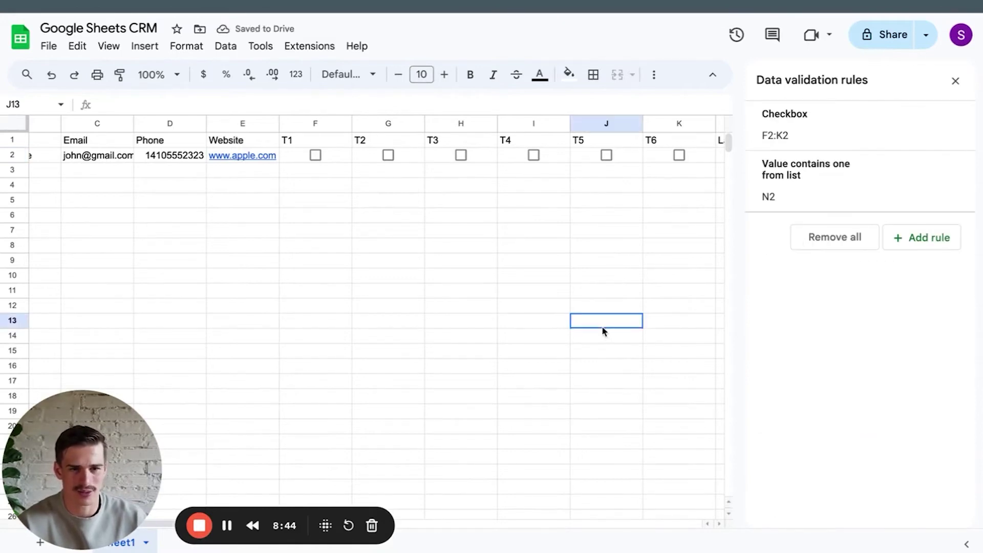
Tick and untick the first lead's T1 box, then check its Last Touch date 5/7/2024.
click(461, 320)
click(316, 154)
click(379, 162)
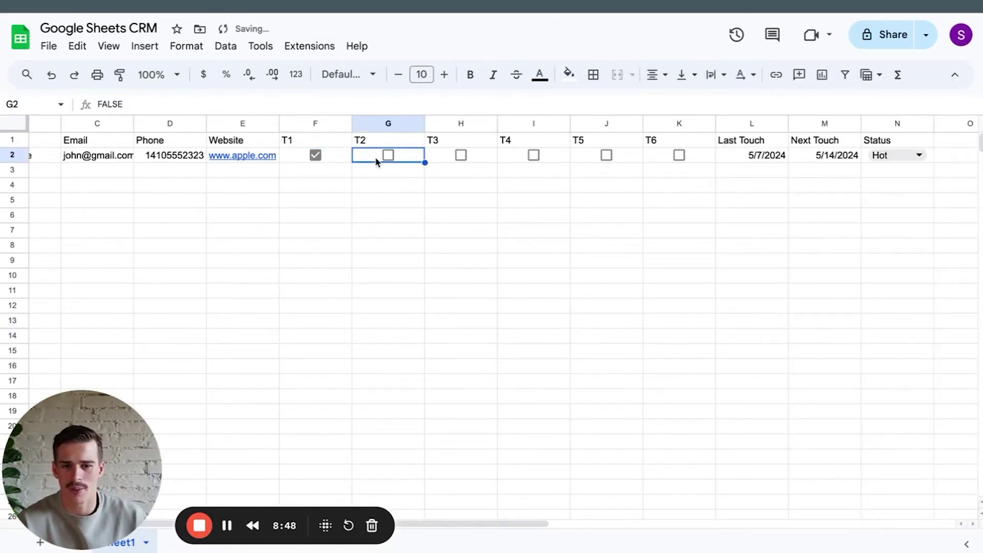
click(315, 155)
click(748, 208)
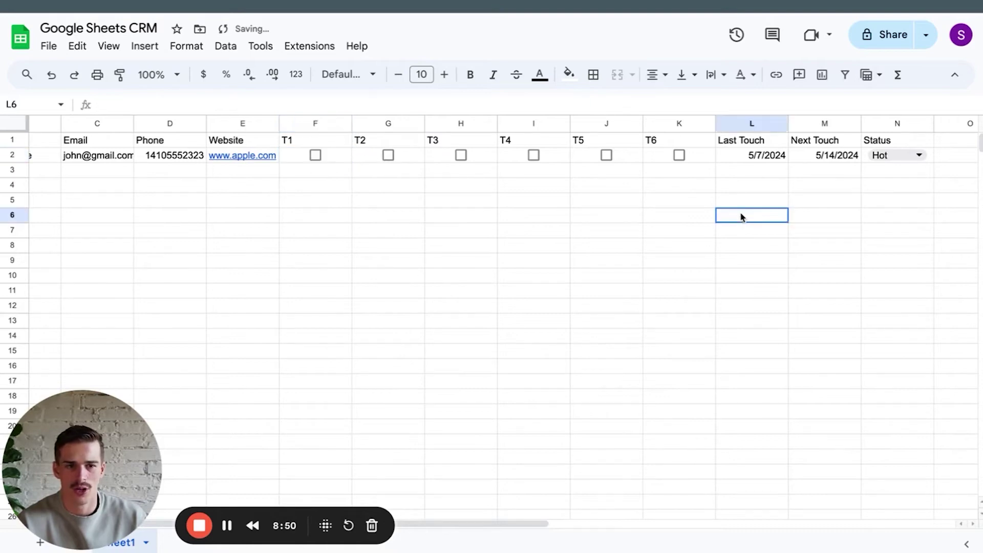
click(765, 162)
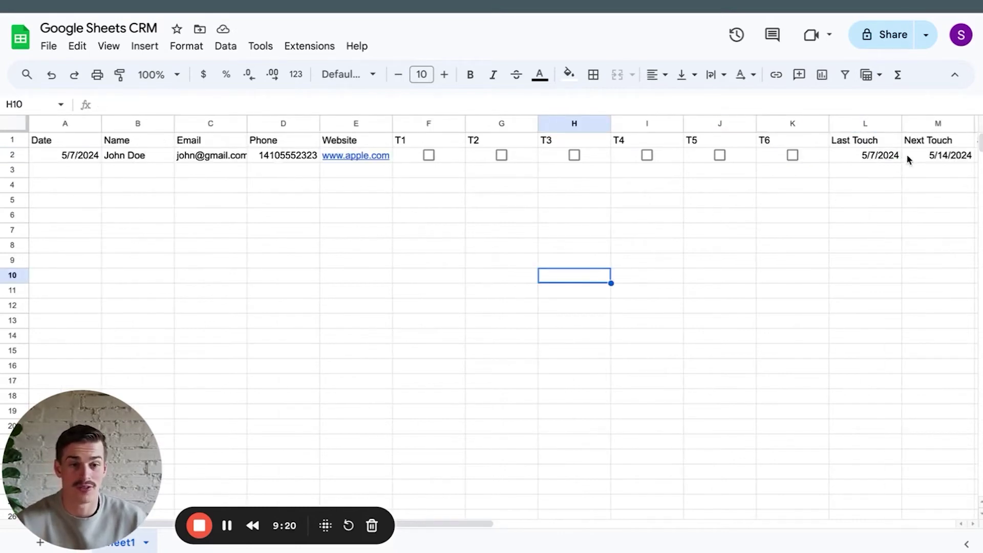
click(900, 157)
scroll(905, 159, right, 3)
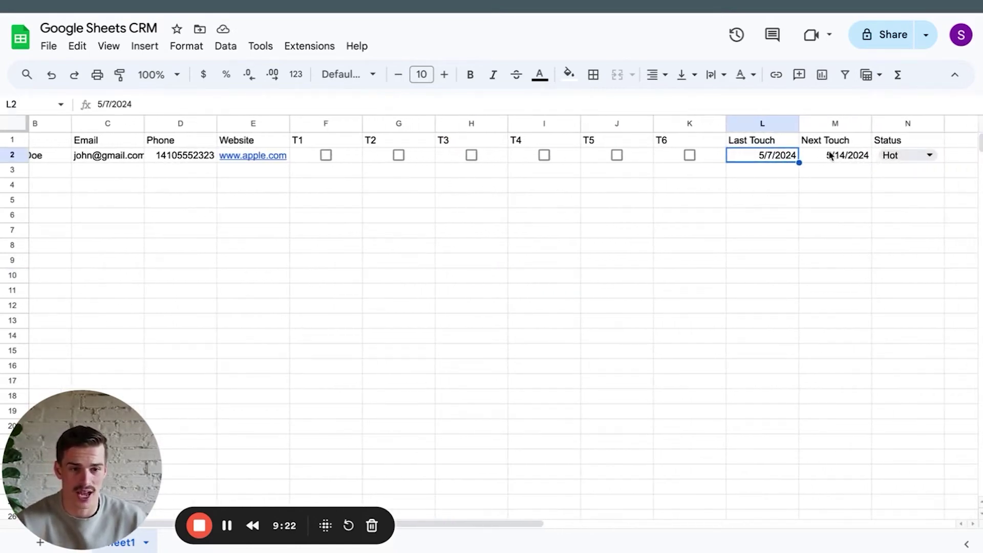
scroll(827, 156, left, 2)
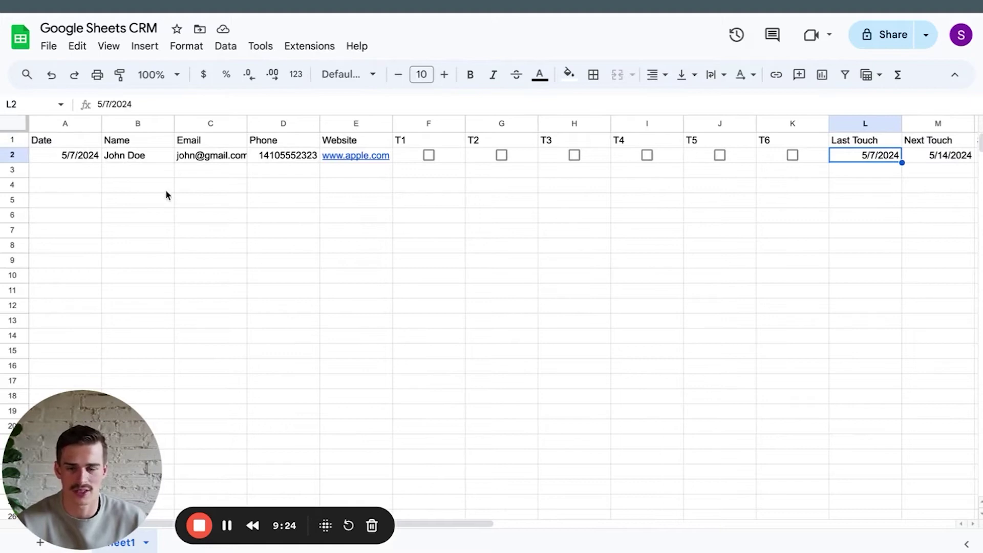
Add filters to header row 1 and inspect the Next Touch filter menu.
click(13, 140)
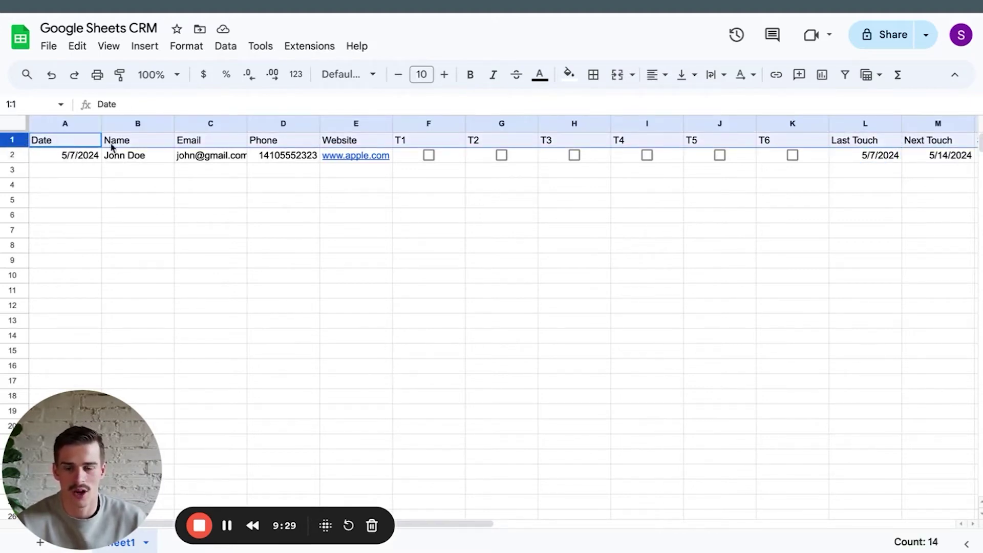
click(223, 47)
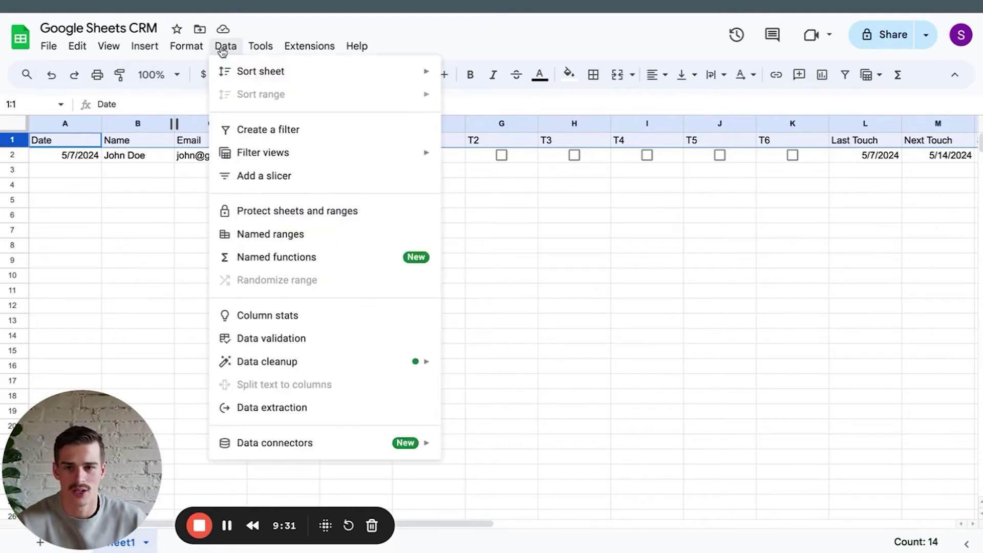
click(266, 130)
click(512, 230)
scroll(512, 235, right, 3)
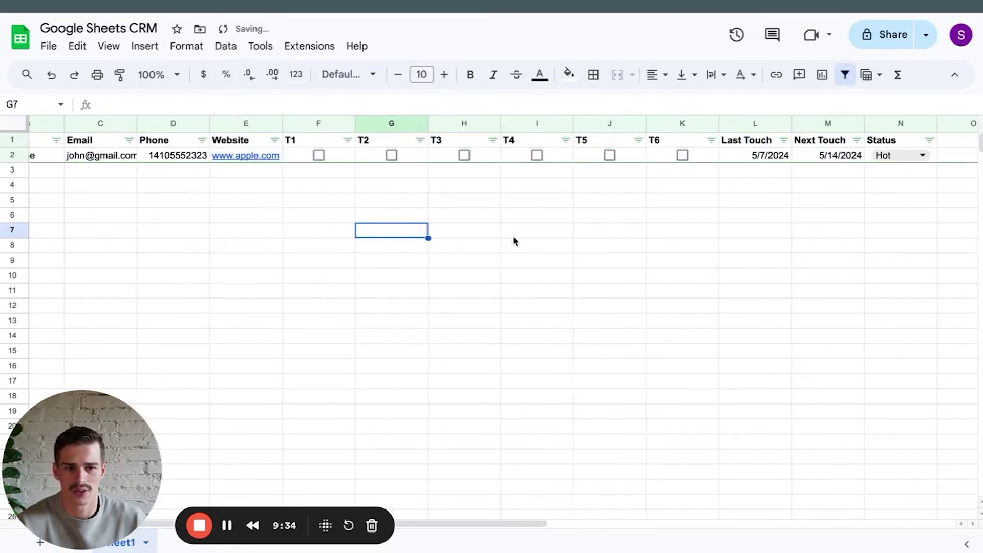
click(790, 139)
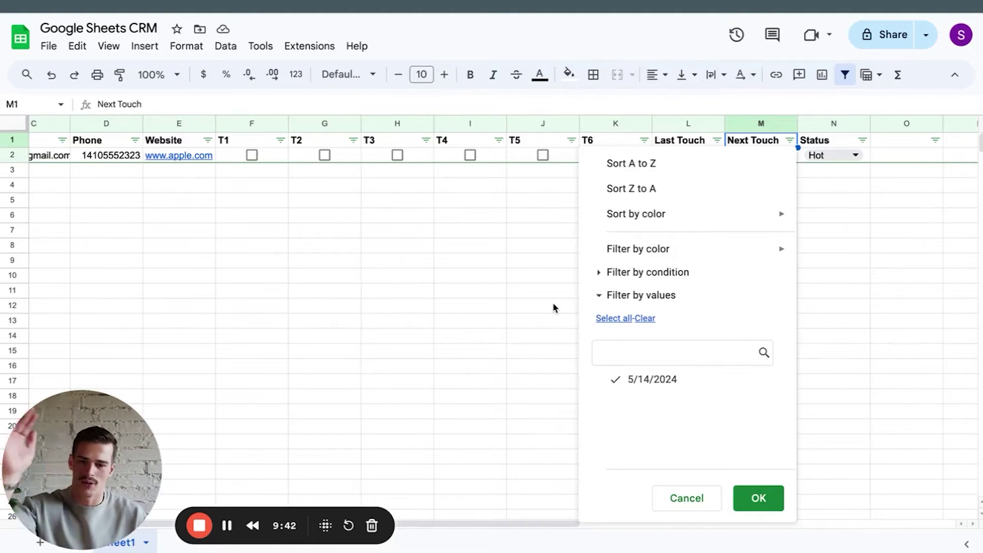
click(552, 302)
scroll(550, 302, left, 3)
scroll(548, 302, left, 2)
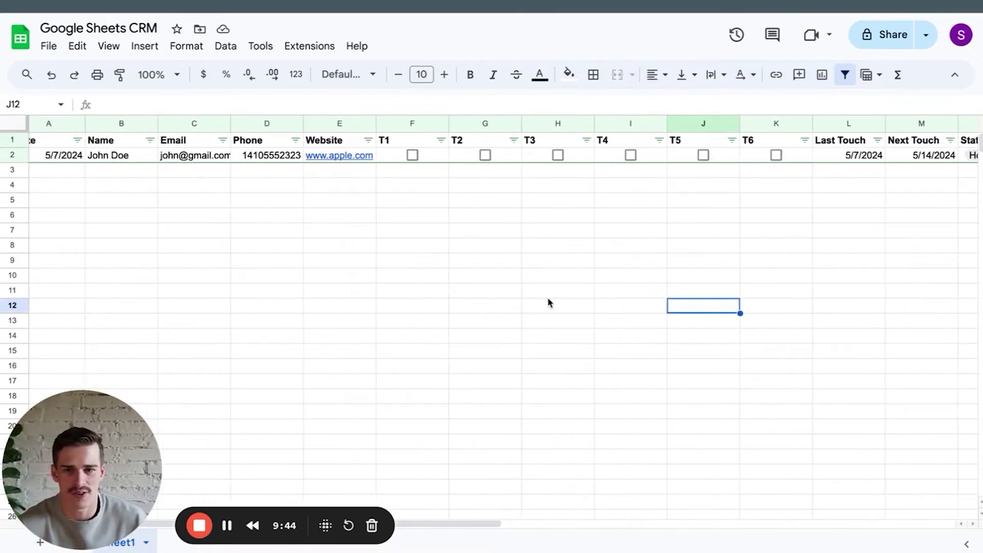
scroll(548, 302, right, 3)
scroll(548, 302, right, 1)
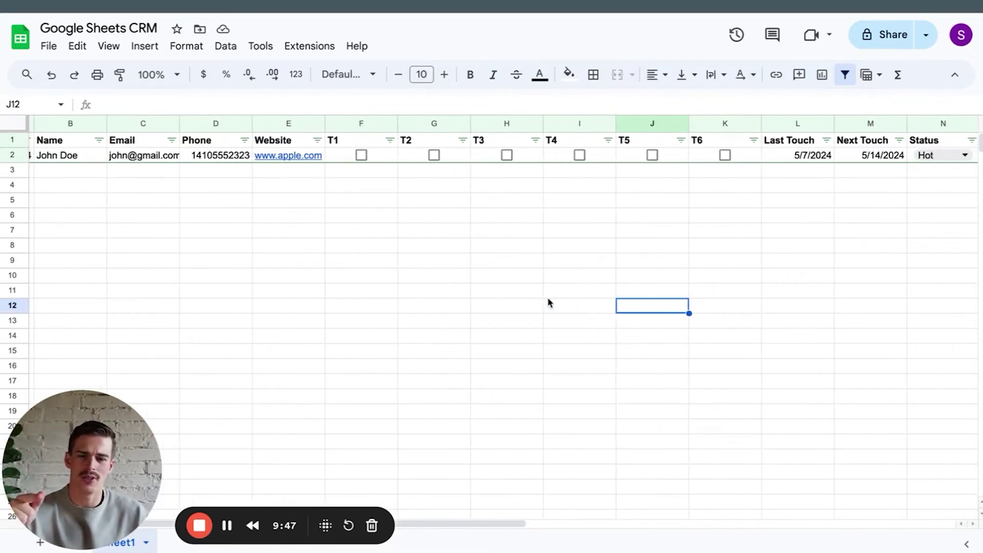
Enter the remaining leads' full names in the Name column.
scroll(548, 303, right, 1)
scroll(547, 302, left, 3)
key(Return)
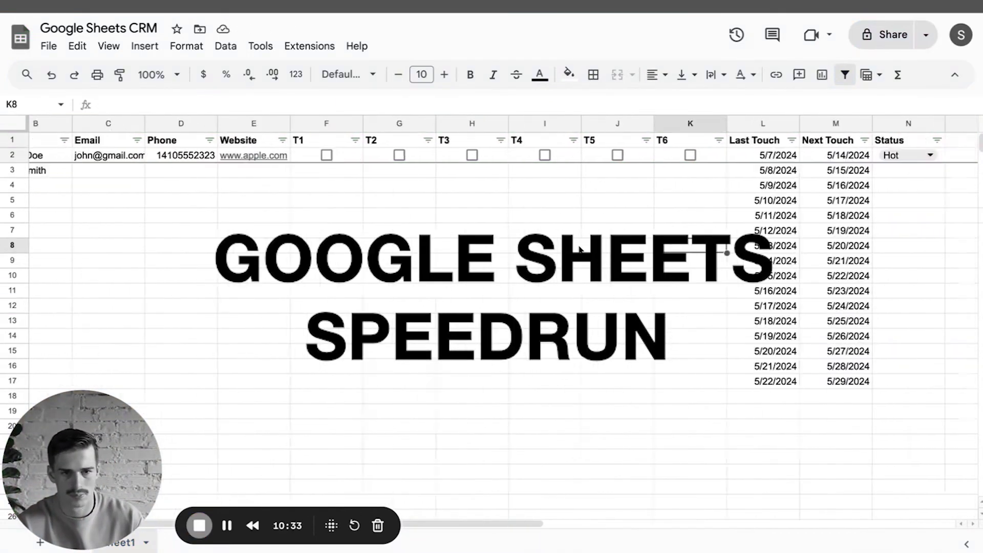
scroll(128, 194, down, 1)
scroll(492, 307, up, 2)
Enter each lead's Gmail address and finish the lead rows through row 11.
scroll(494, 431, right, 2)
scroll(496, 431, left, 3)
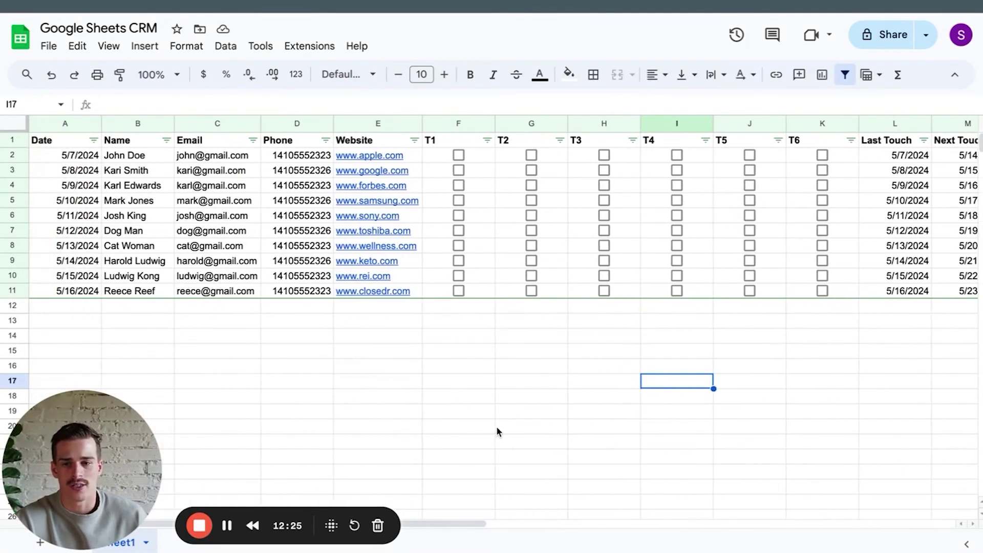
click(289, 428)
scroll(517, 419, right, 2)
scroll(517, 418, right, 2)
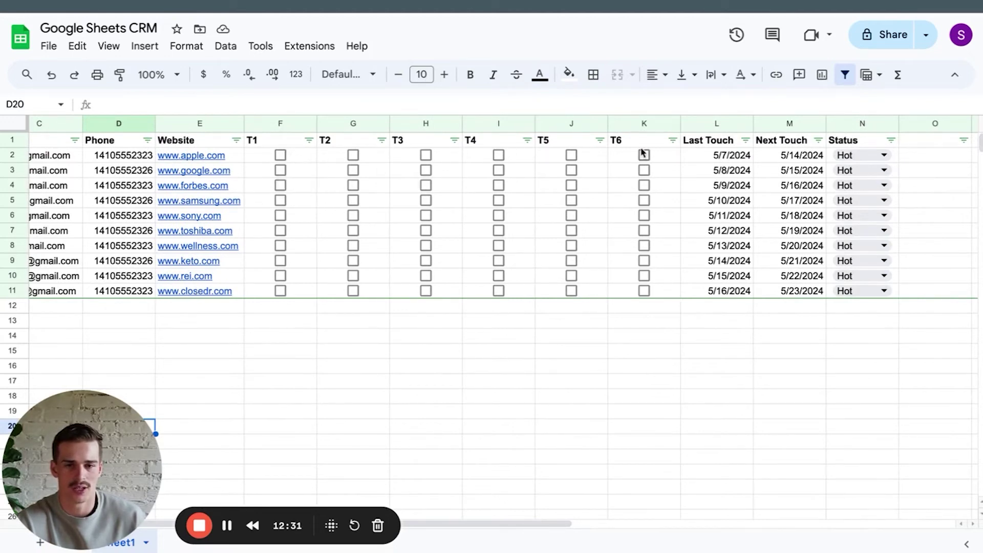
scroll(640, 302, right, 3)
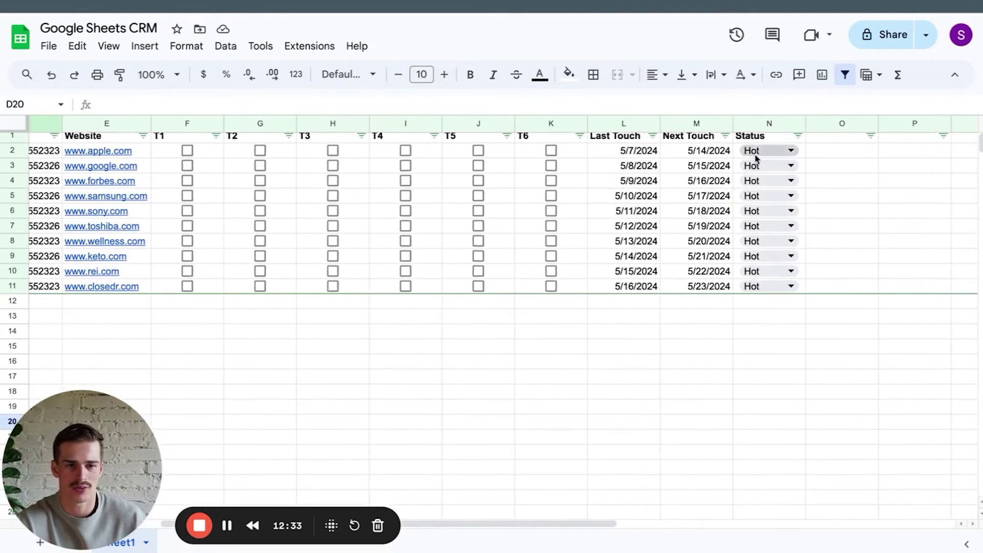
scroll(758, 164, left, 5)
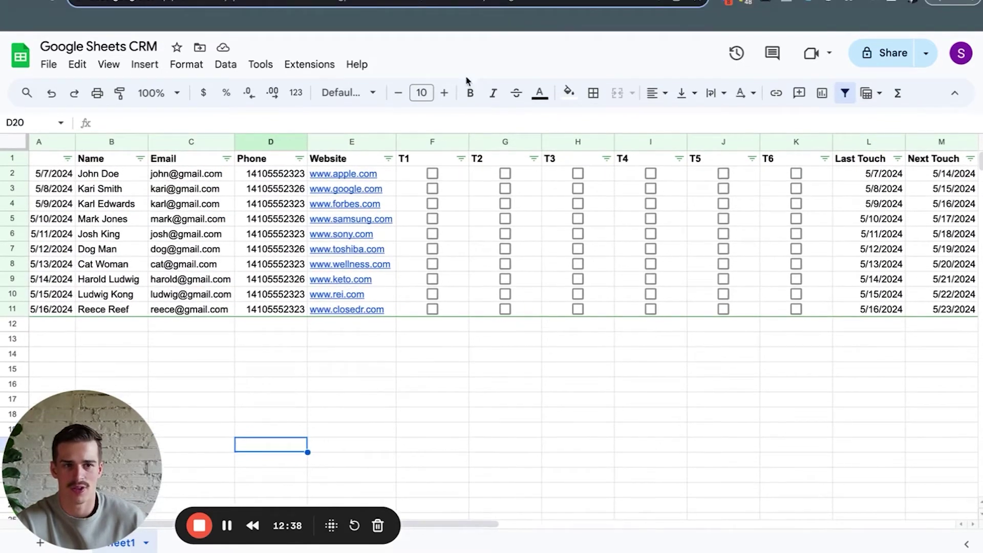
click(12, 140)
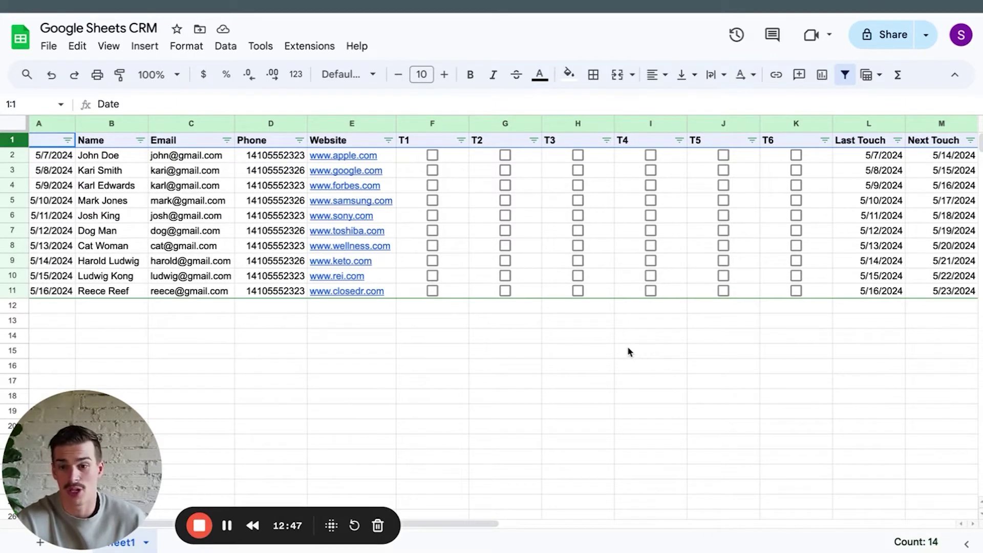
Filter the Last Touch column to show only 5/7/2024.
click(896, 141)
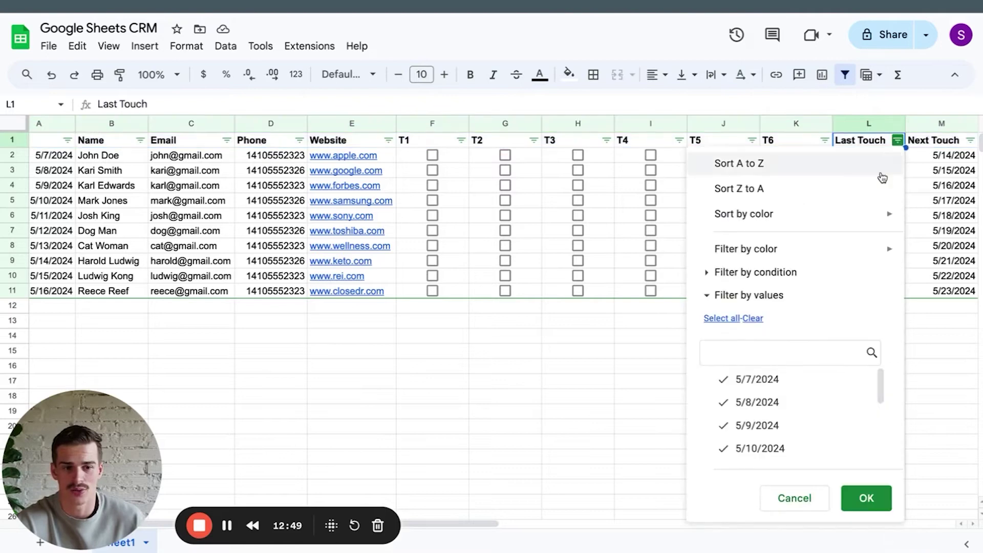
click(754, 319)
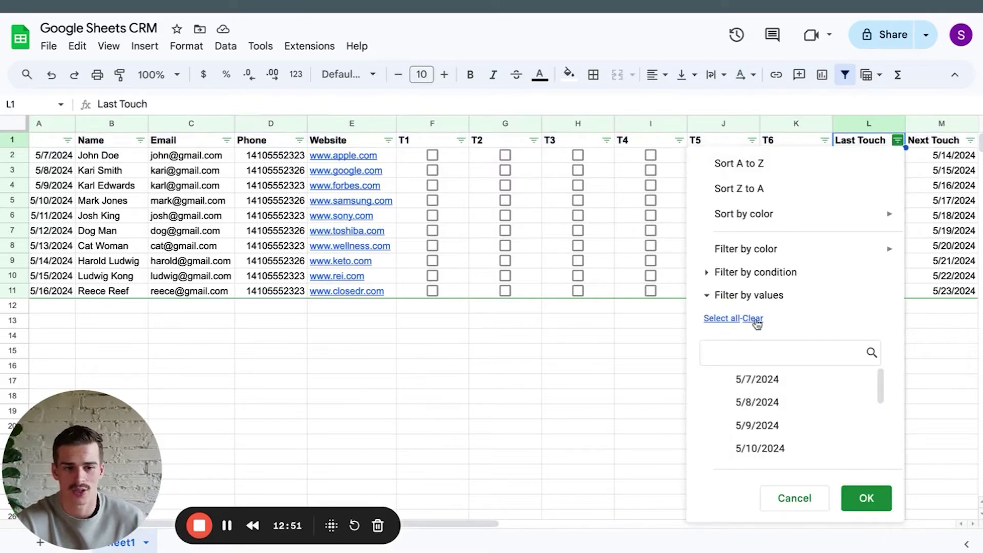
click(770, 383)
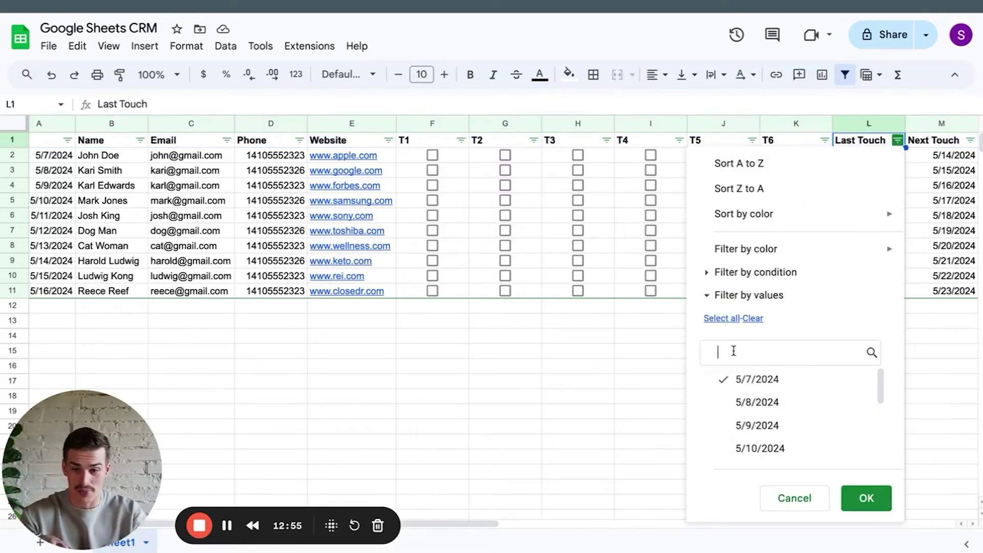
click(866, 498)
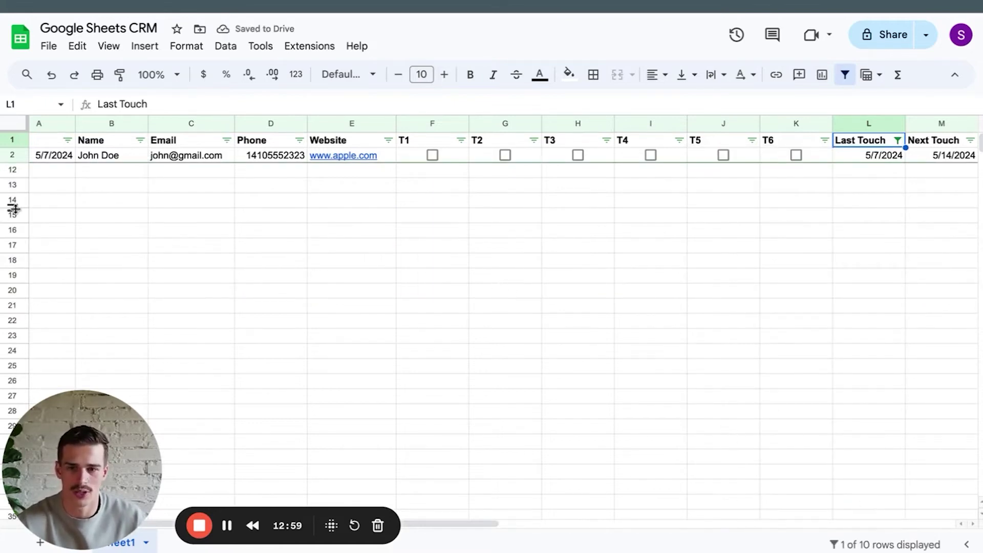
scroll(108, 162, left, 1)
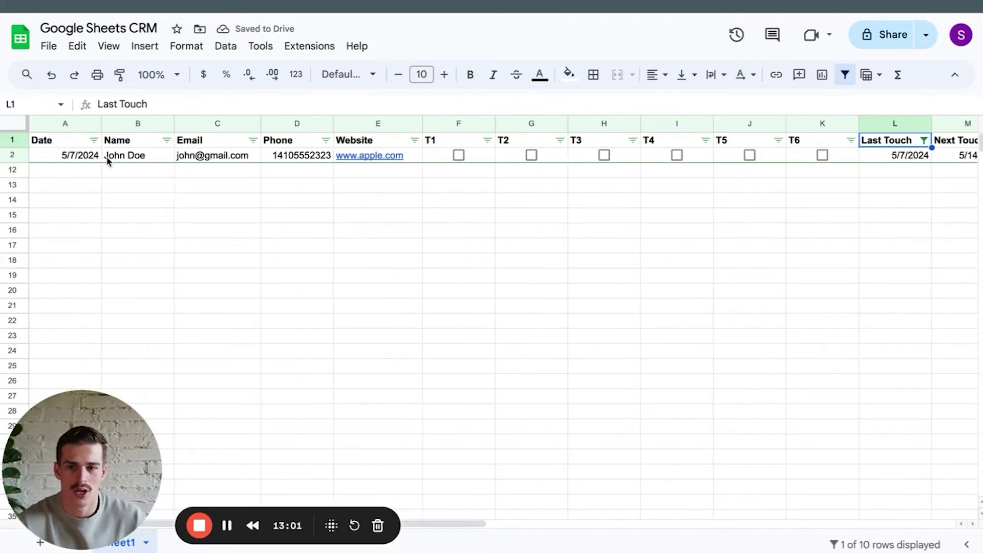
Rename the A1 header from Date to 'Date Created'.
click(69, 145)
click(131, 102)
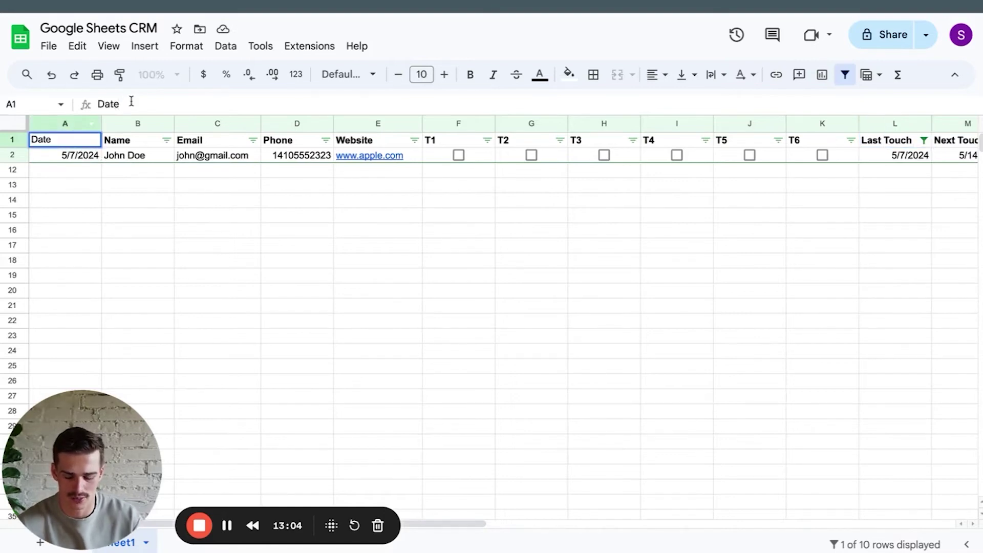
text(Created)
key(Return)
click(117, 198)
click(94, 139)
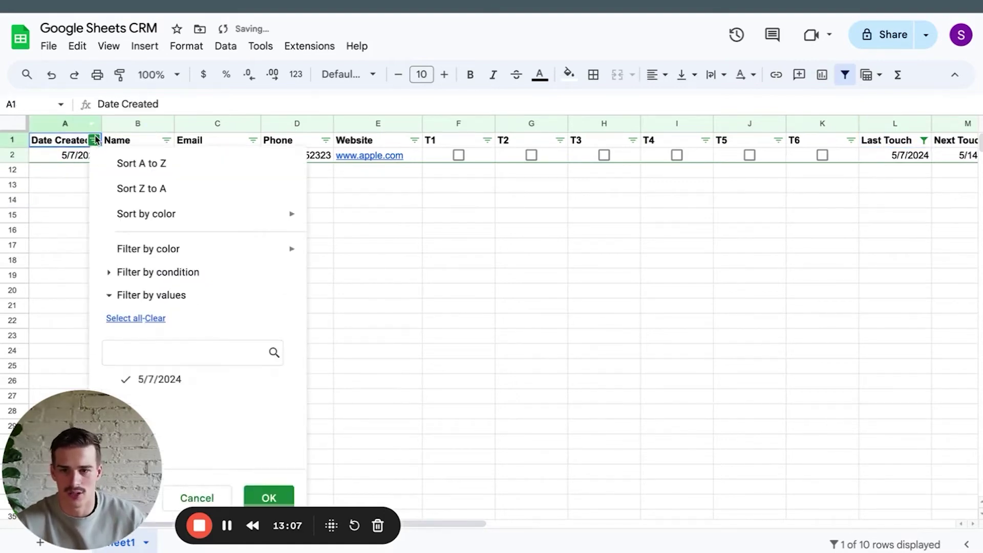
click(531, 381)
Clear the Last Touch filter so all ten leads show again.
scroll(852, 215, right, 1)
click(894, 139)
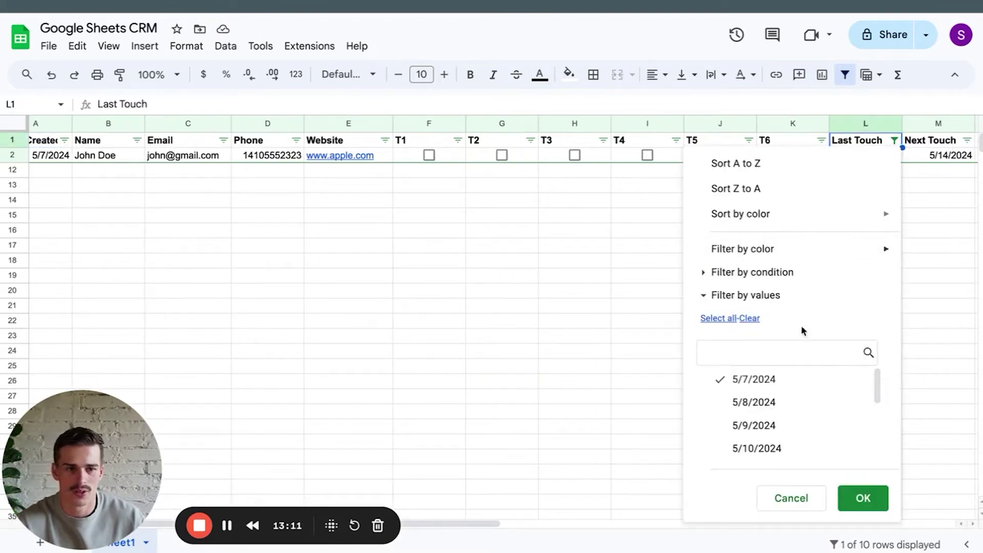
click(715, 318)
click(862, 498)
click(762, 357)
scroll(762, 361, right, 3)
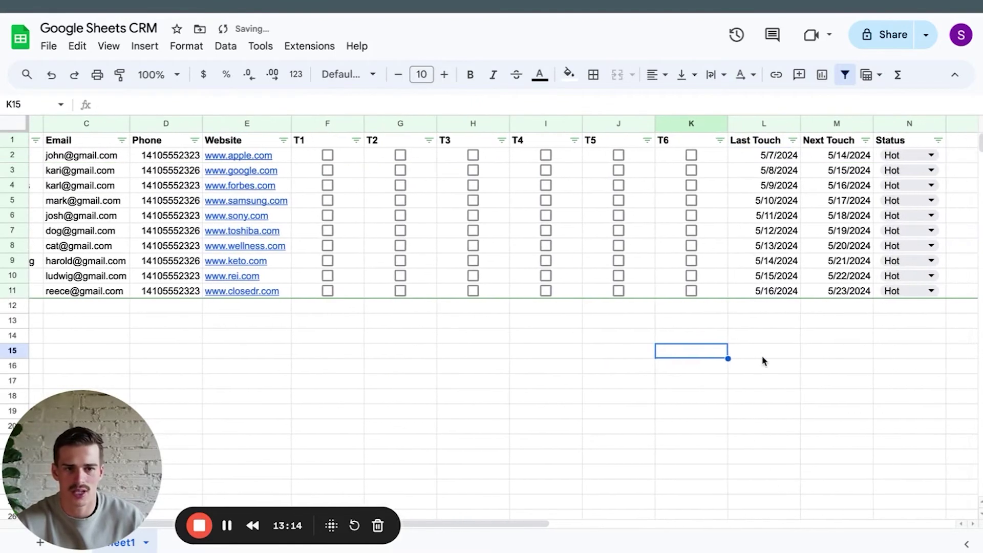
Set the statuses of rows 2 and 7 to Won, leaving row 3 as Hot.
scroll(763, 360, left, 2)
scroll(763, 361, right, 3)
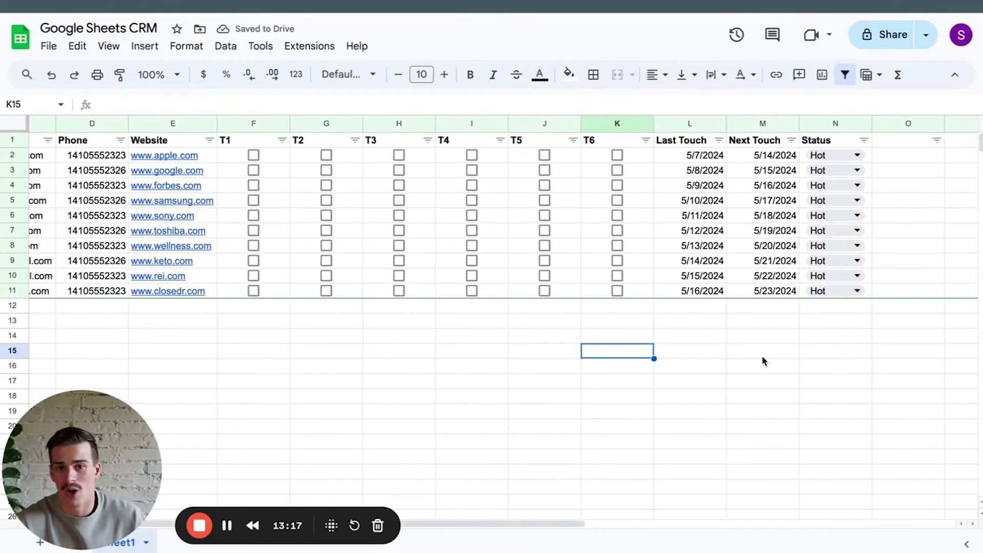
scroll(763, 359, right, 2)
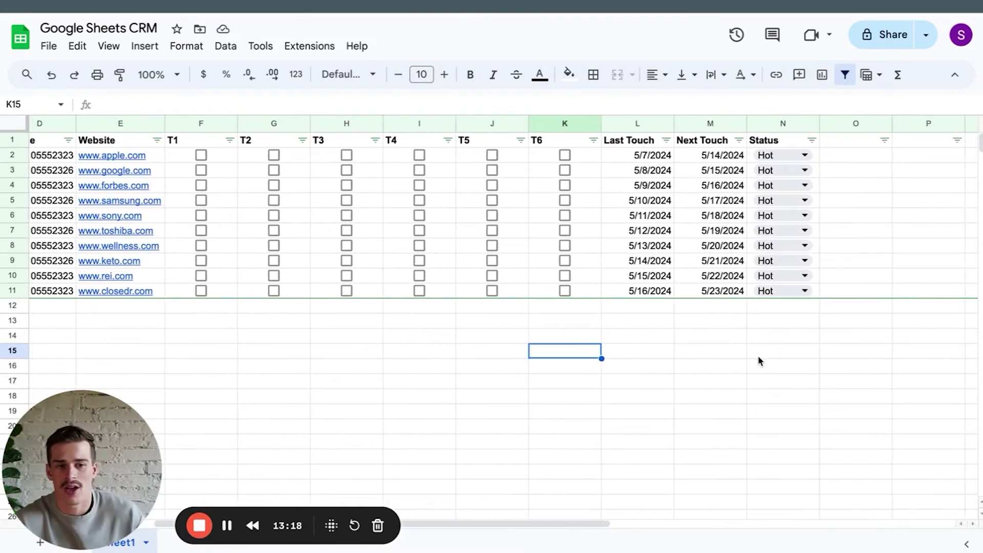
click(788, 156)
click(788, 245)
click(783, 175)
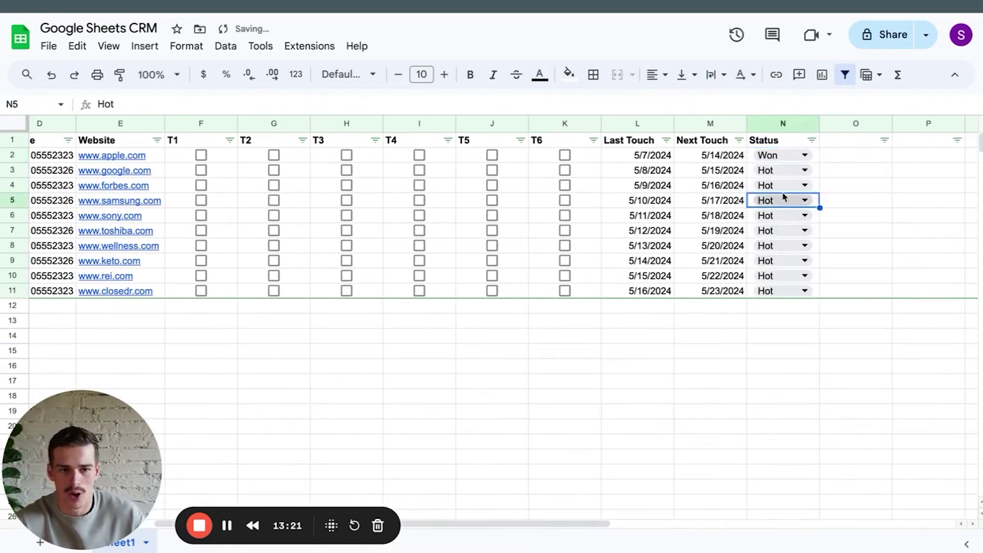
click(783, 170)
click(853, 407)
click(783, 230)
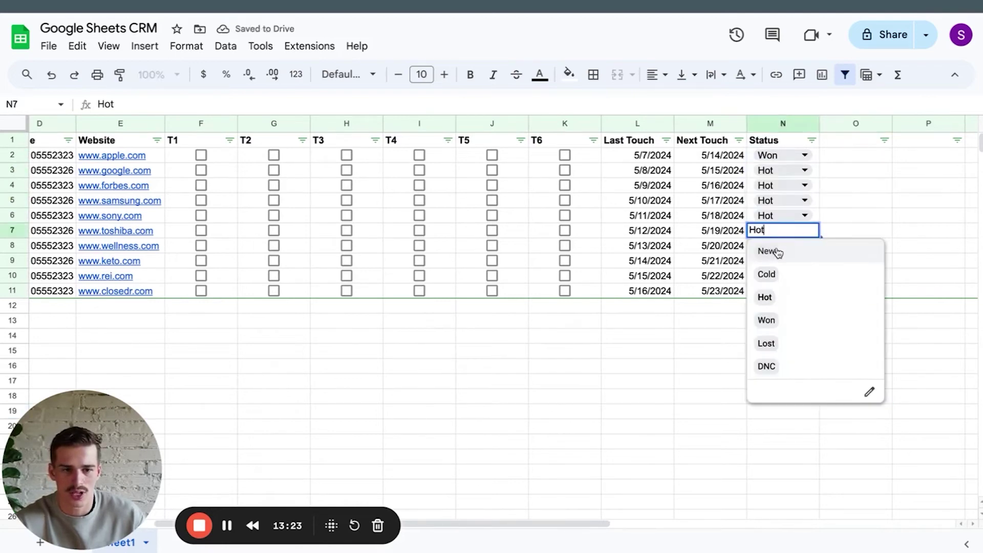
click(792, 320)
click(669, 384)
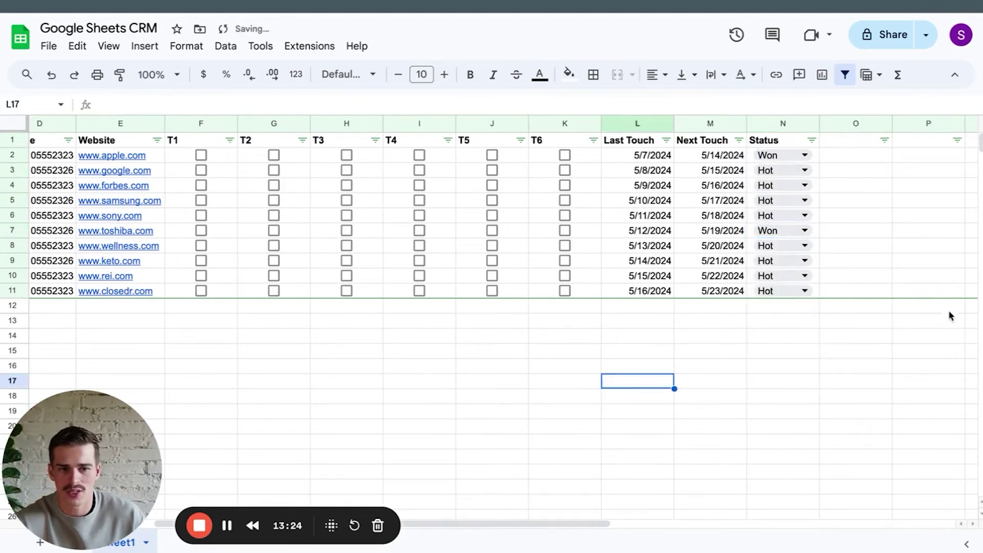
Set row 5 to DNC, row 10 to Cold and row 4 to New.
click(791, 202)
click(797, 335)
click(783, 279)
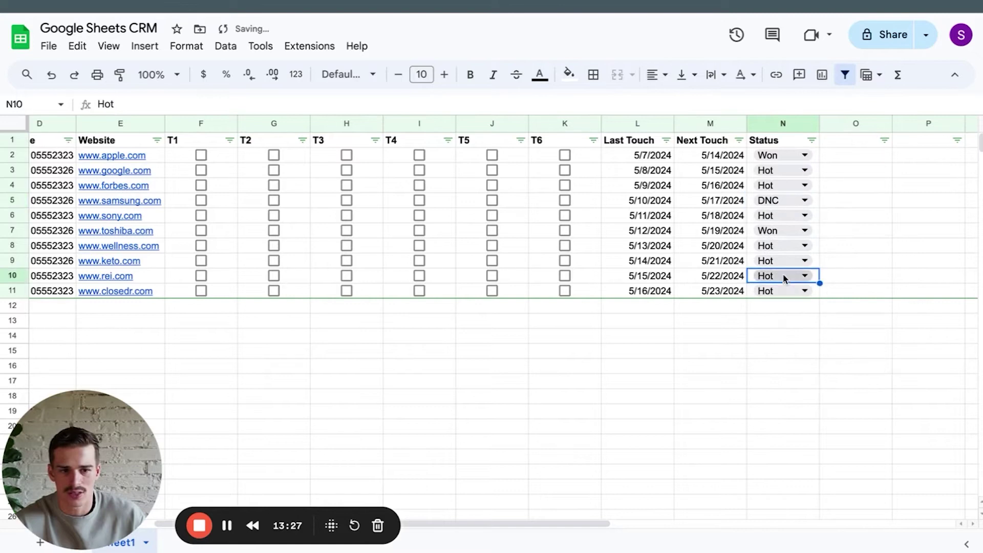
click(783, 277)
click(790, 320)
click(785, 185)
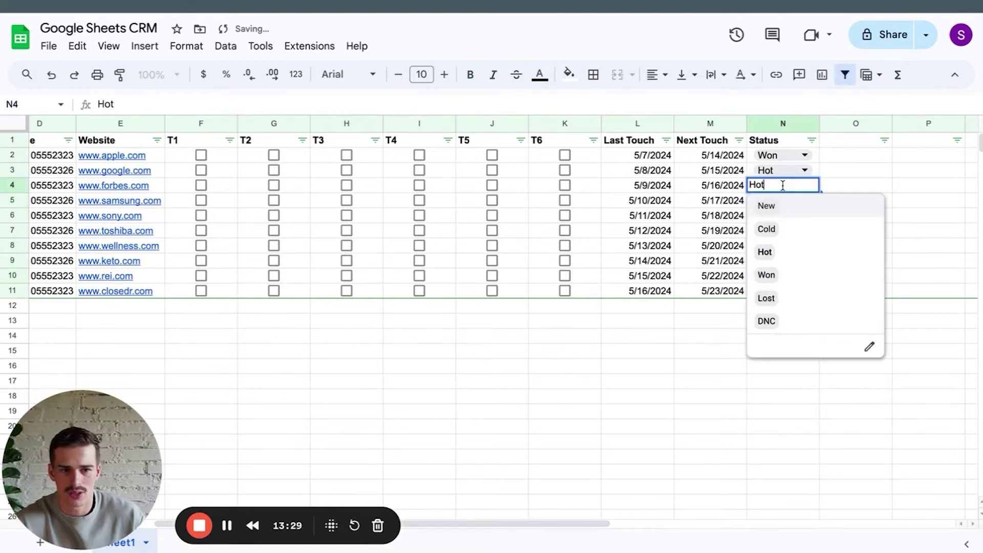
click(788, 207)
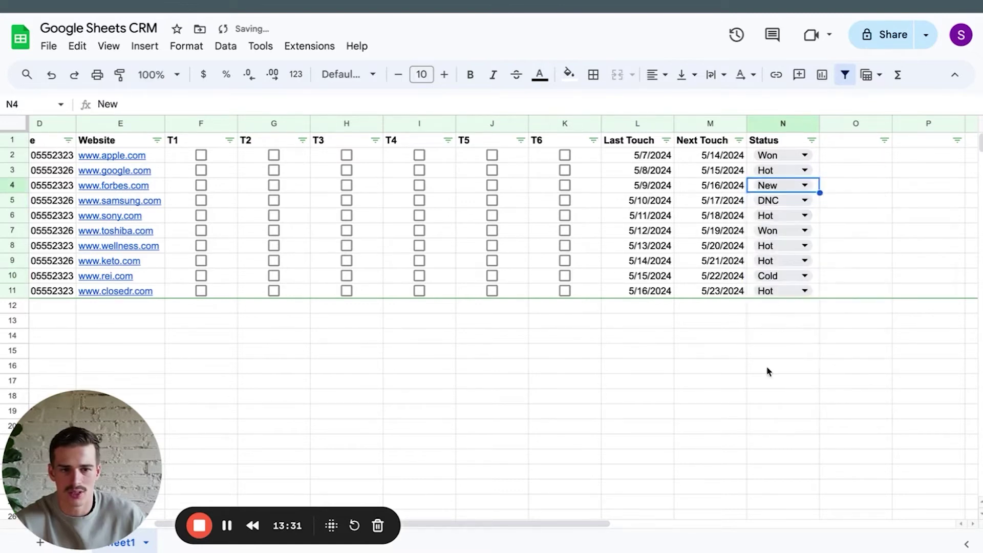
click(765, 368)
click(812, 141)
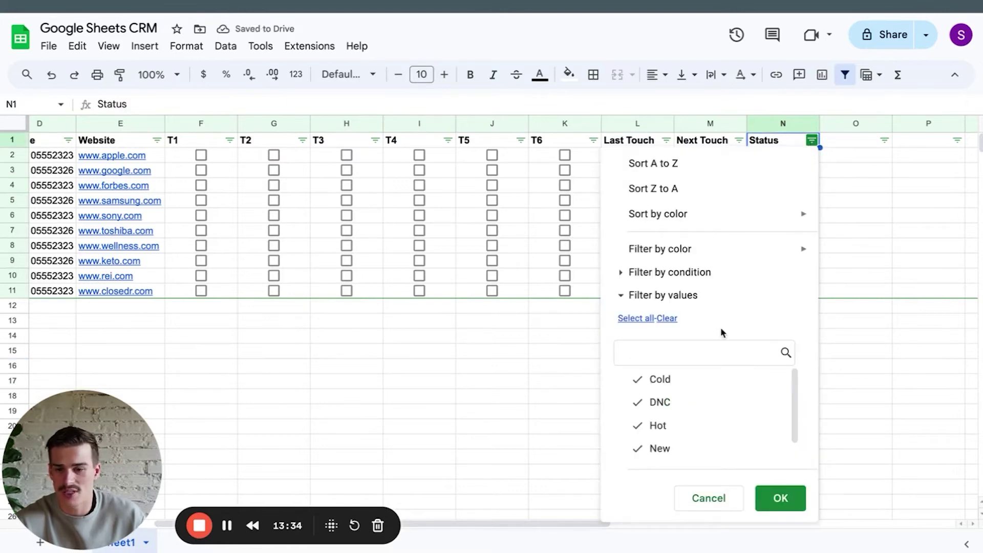
click(668, 319)
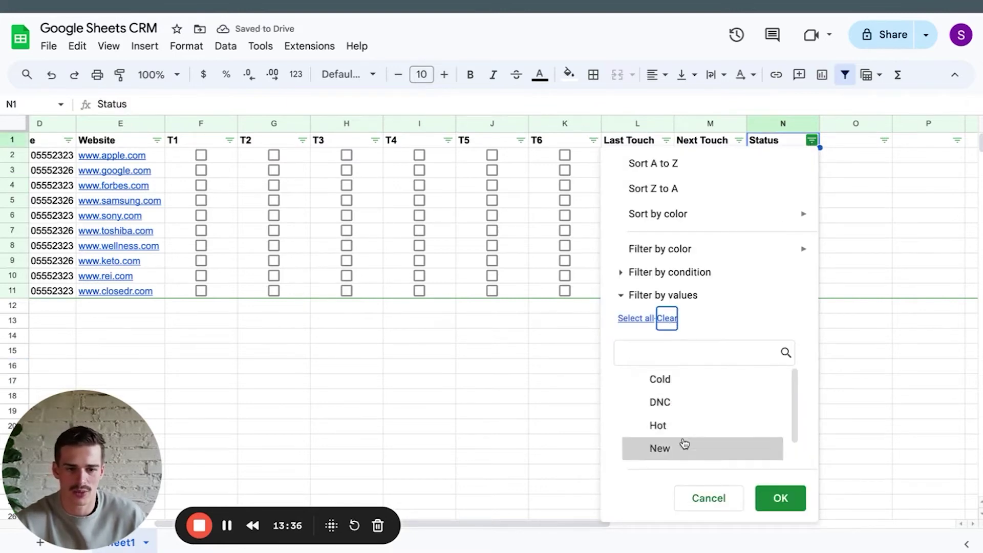
scroll(683, 442, down, 1)
click(659, 353)
text(won)
click(667, 379)
click(781, 498)
click(678, 348)
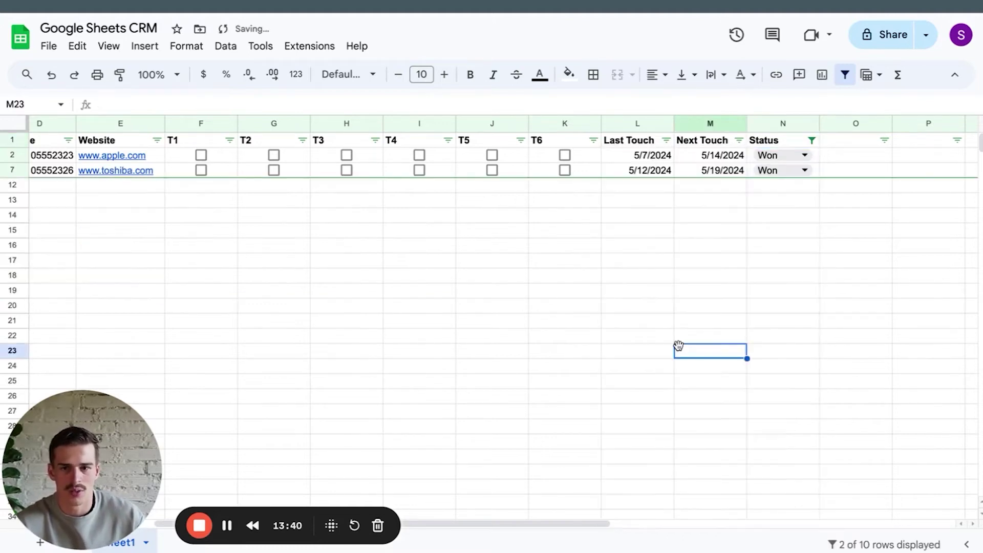
scroll(677, 347, left, 3)
scroll(678, 347, right, 2)
scroll(678, 348, right, 2)
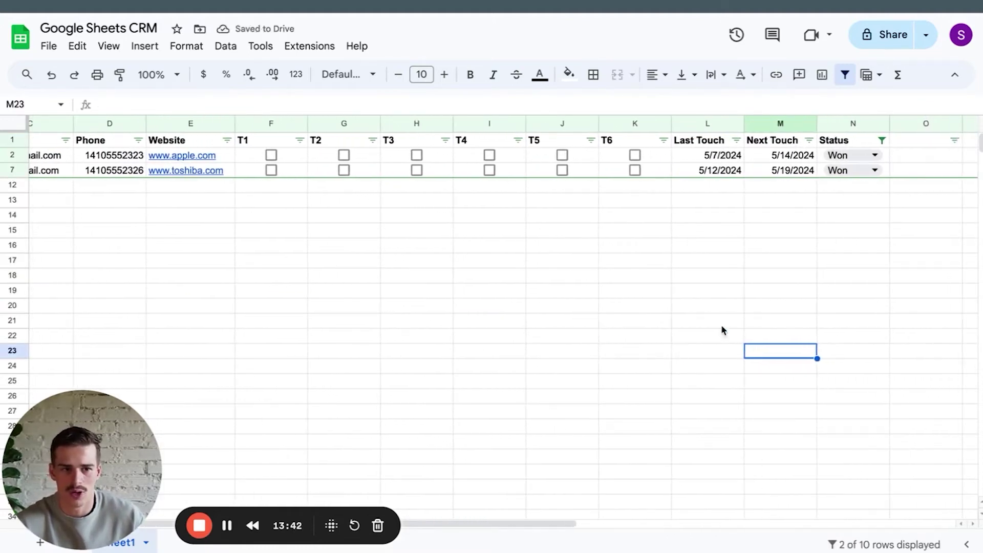
click(882, 141)
click(684, 317)
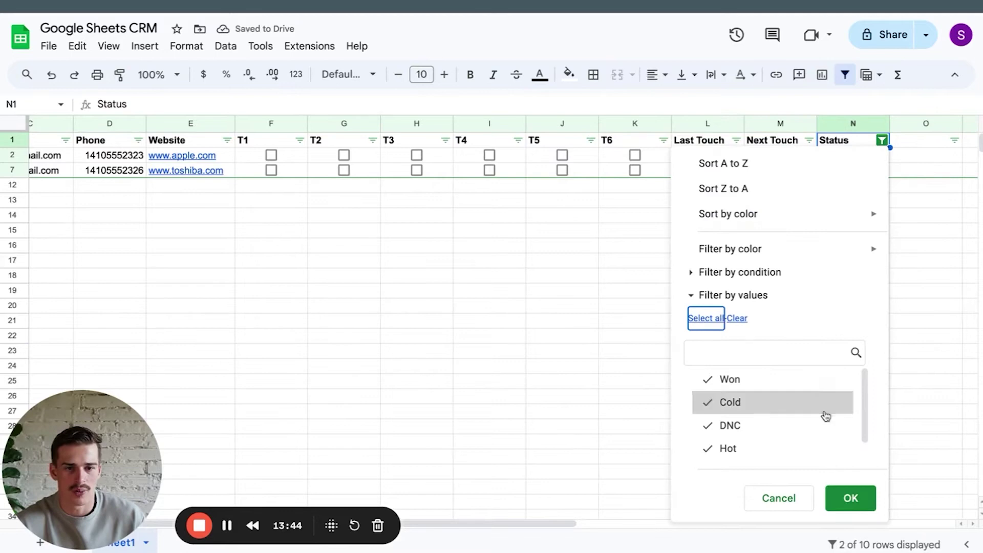
click(848, 496)
scroll(695, 449, left, 3)
click(695, 449)
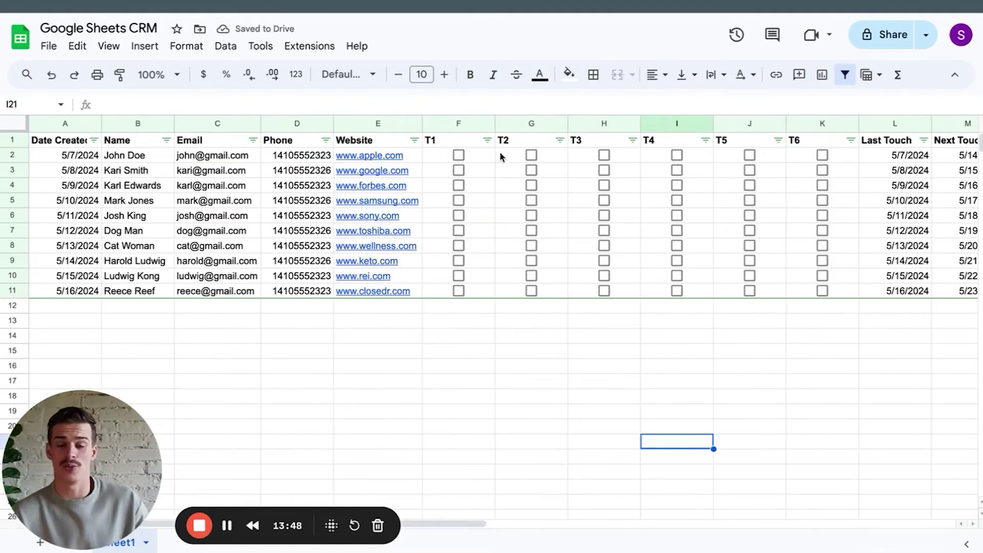
Tick touchpoints T1, T2 and T3 for the leads in rows 2 and 7.
click(464, 158)
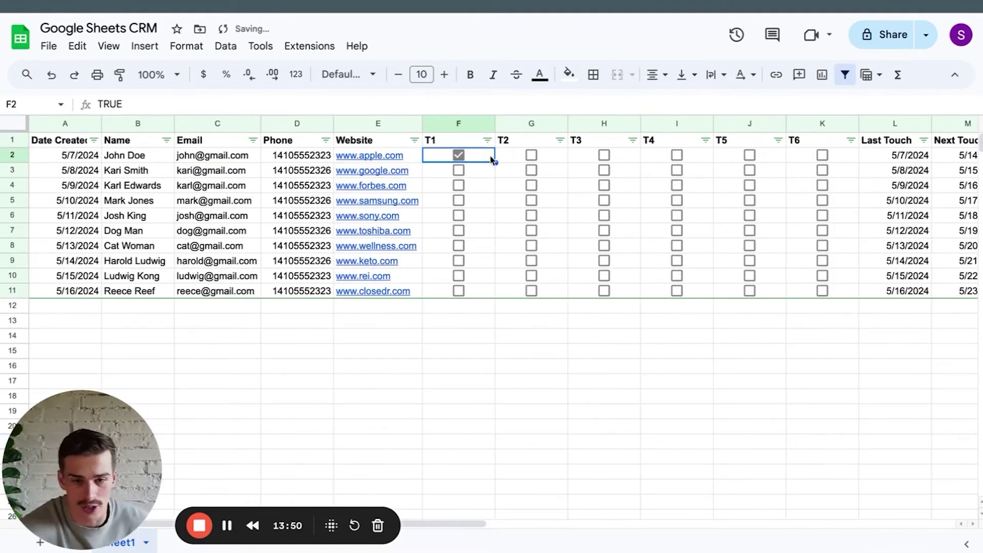
click(531, 154)
click(604, 154)
click(458, 230)
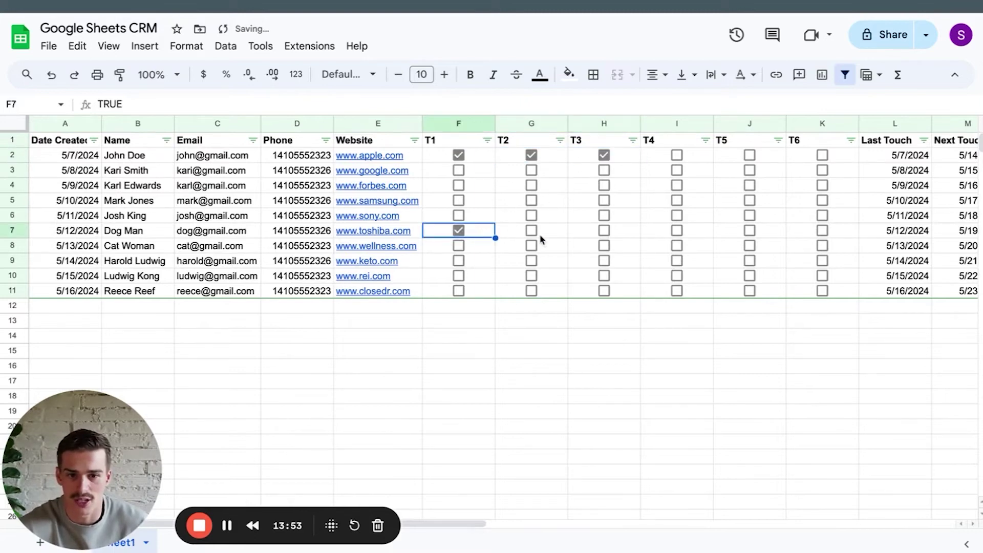
click(539, 234)
click(604, 231)
click(531, 230)
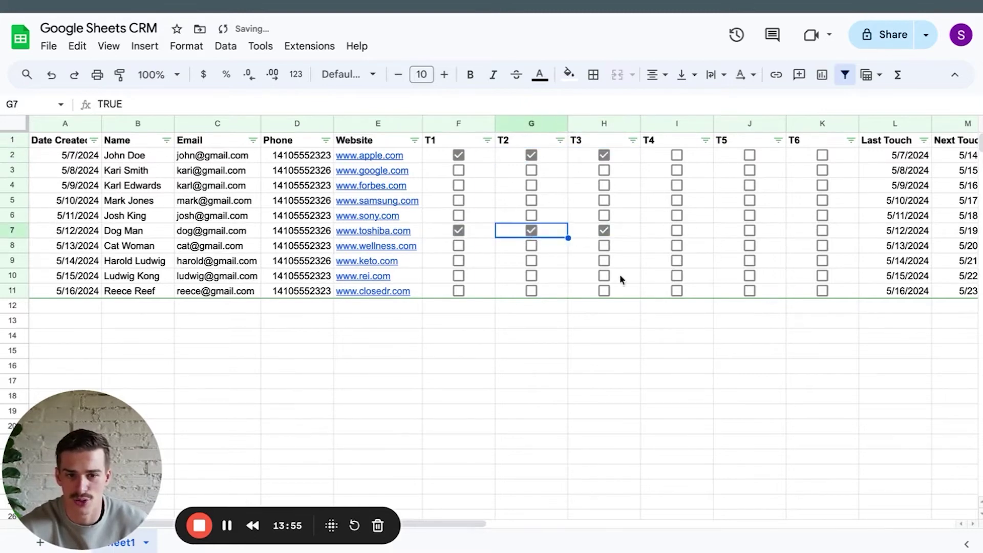
Tick all six touchpoints, T1 through T6, for the row 10 lead.
click(458, 276)
click(653, 357)
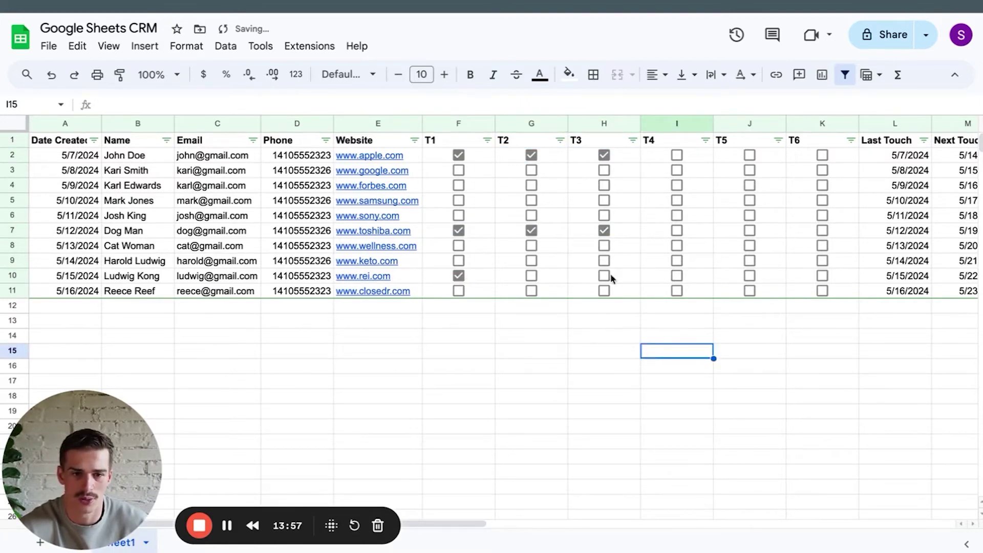
click(790, 276)
click(749, 276)
key(Right)
key(space)
click(677, 275)
click(604, 276)
click(523, 280)
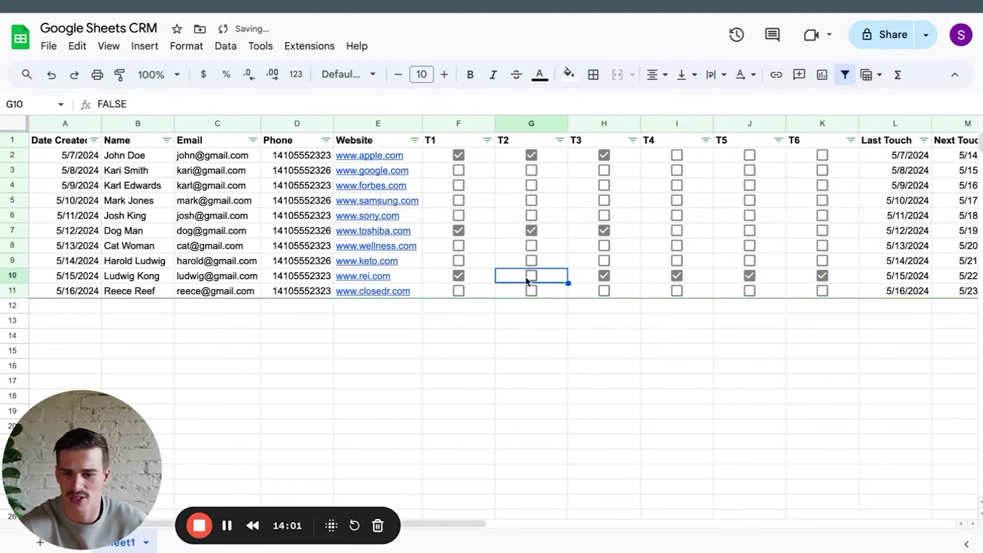
click(528, 277)
Scroll right to review row 10's Next Touch date and Status.
scroll(714, 355, right, 2)
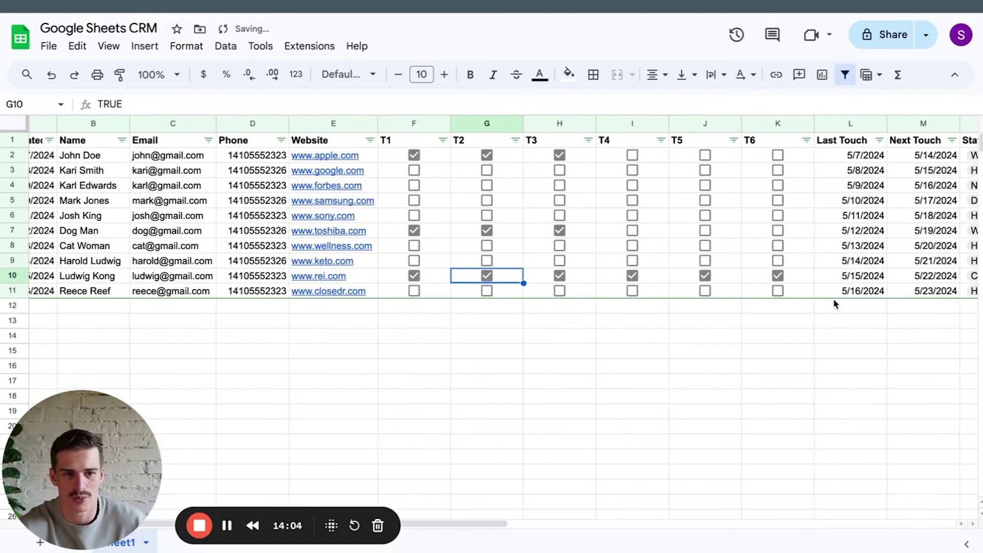
click(890, 279)
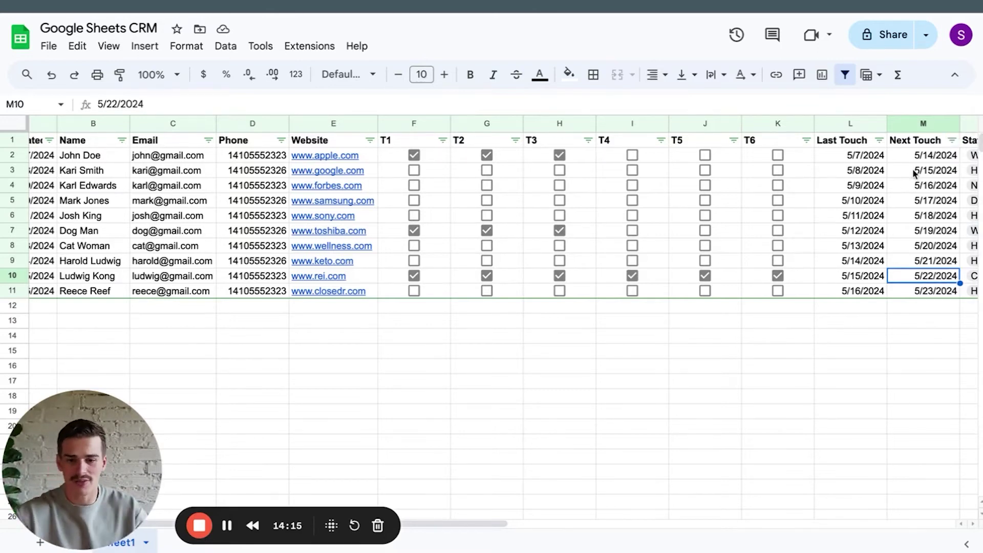
scroll(894, 184, down, 1)
scroll(893, 184, right, 1)
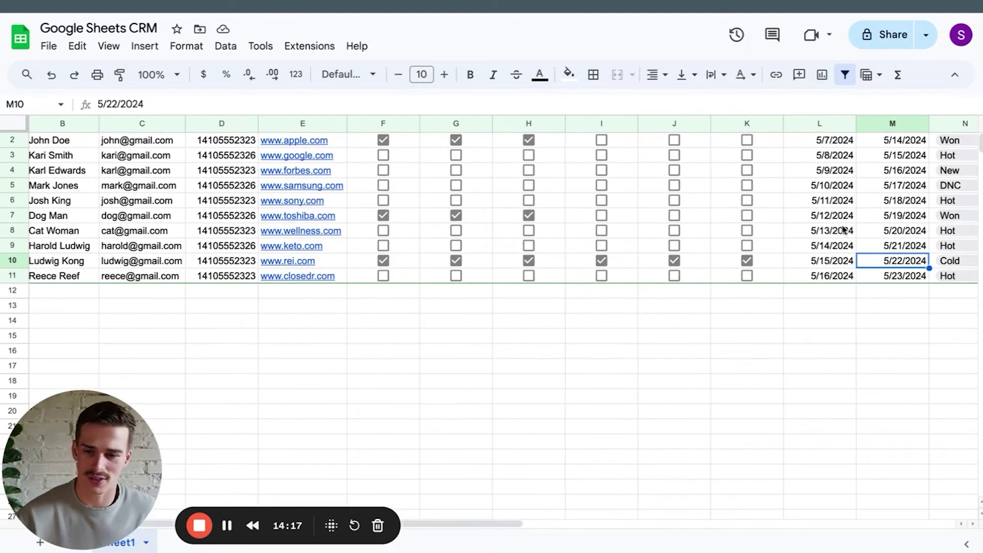
scroll(683, 333, up, 1)
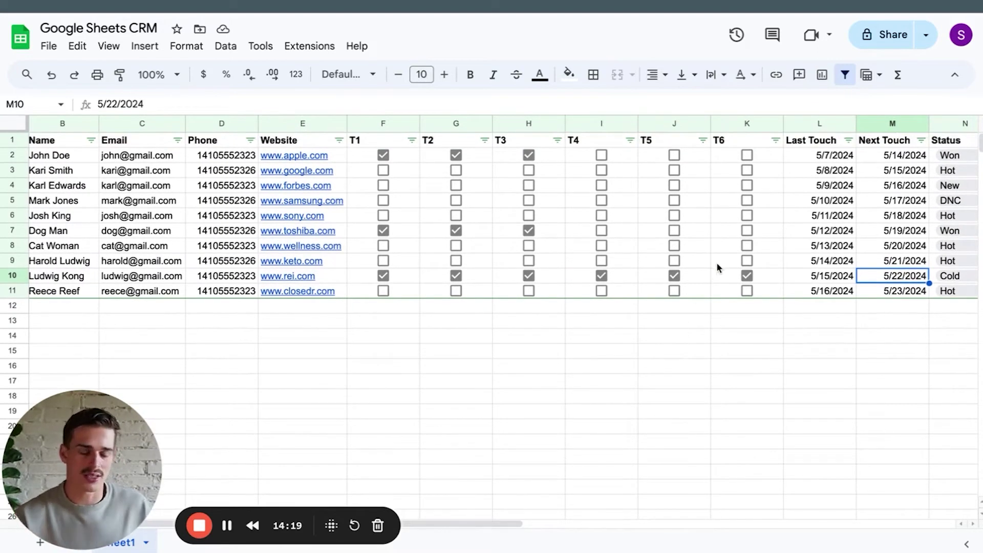
scroll(742, 256, left, 1)
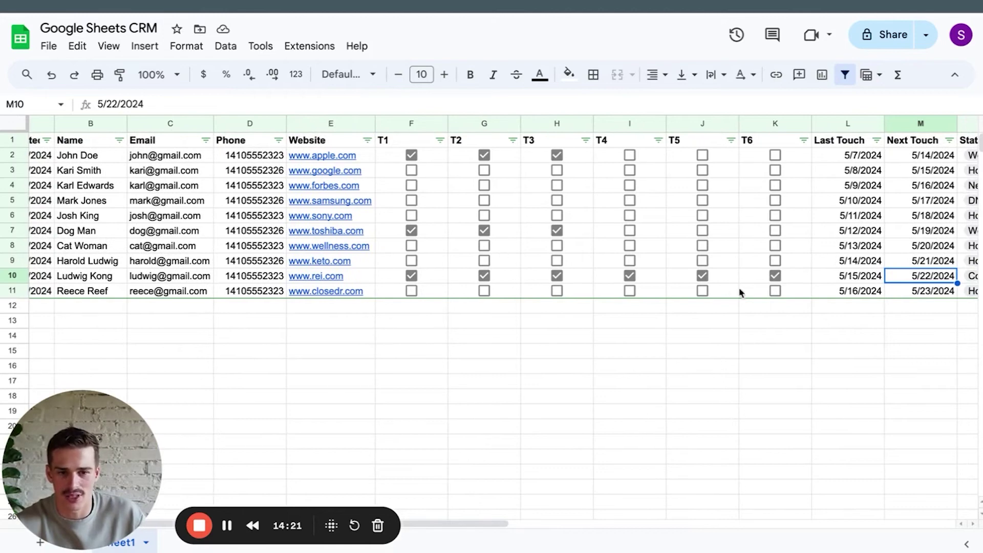
scroll(775, 307, right, 6)
Add a conditional formatting rule on column N filling cells containing 'Won' green.
click(773, 123)
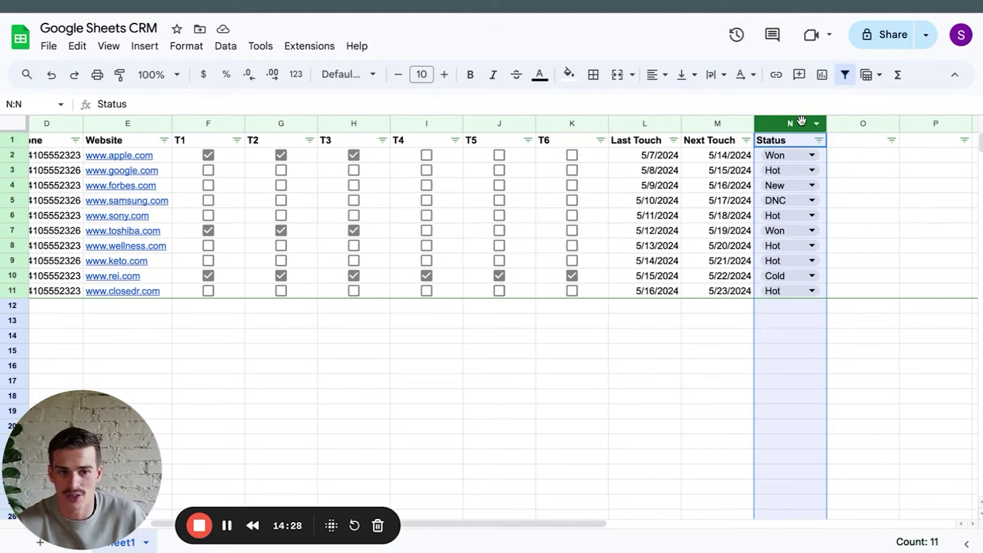
click(186, 46)
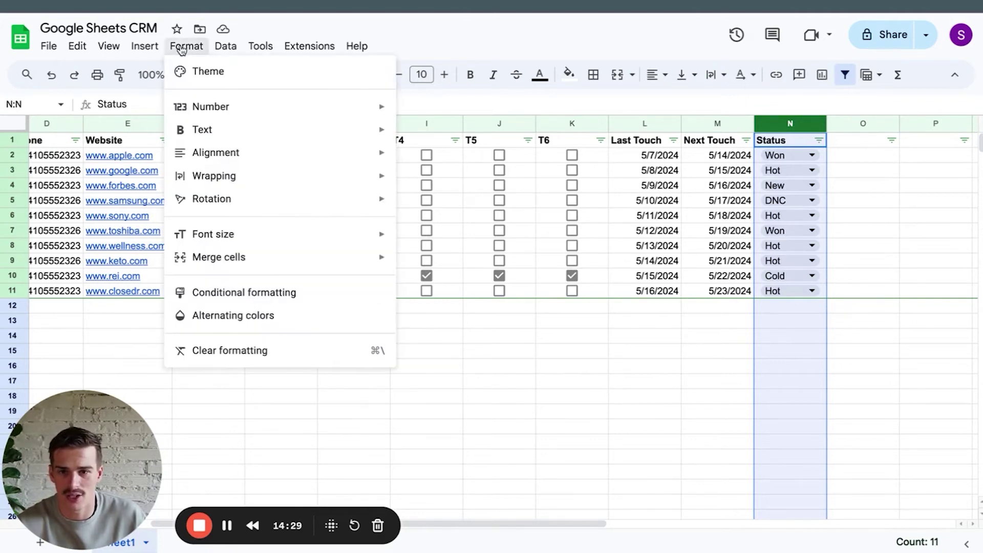
click(316, 296)
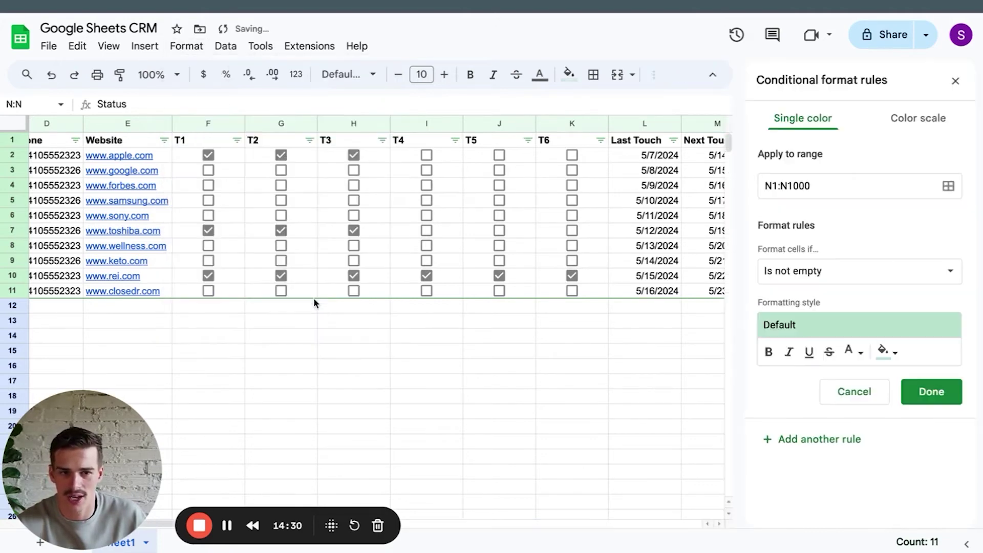
click(795, 272)
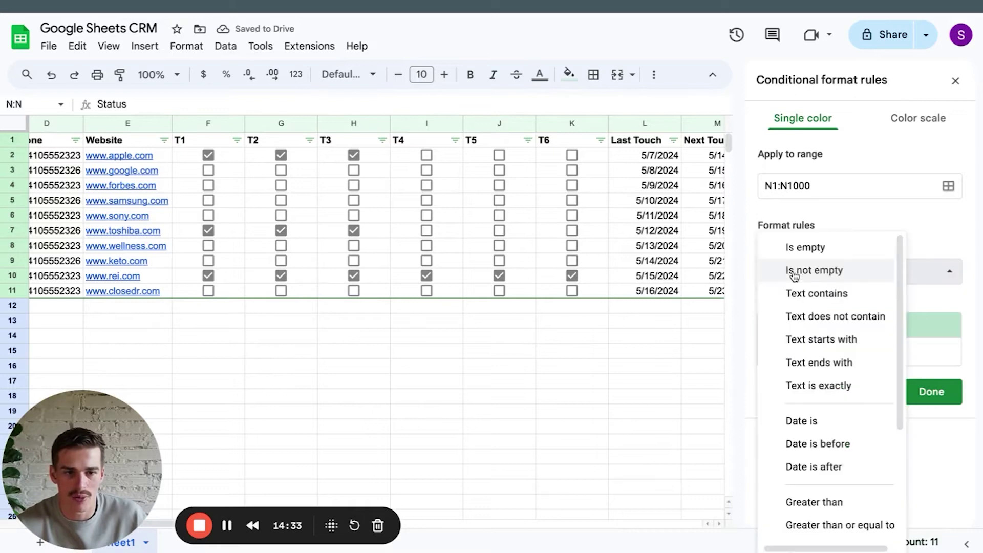
click(829, 293)
click(839, 308)
text(W)
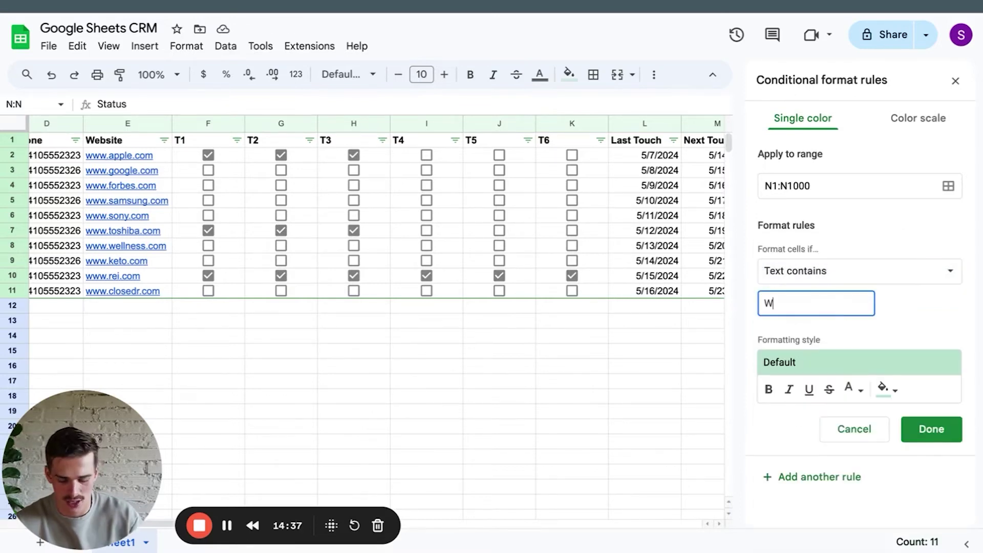
text(on)
click(930, 429)
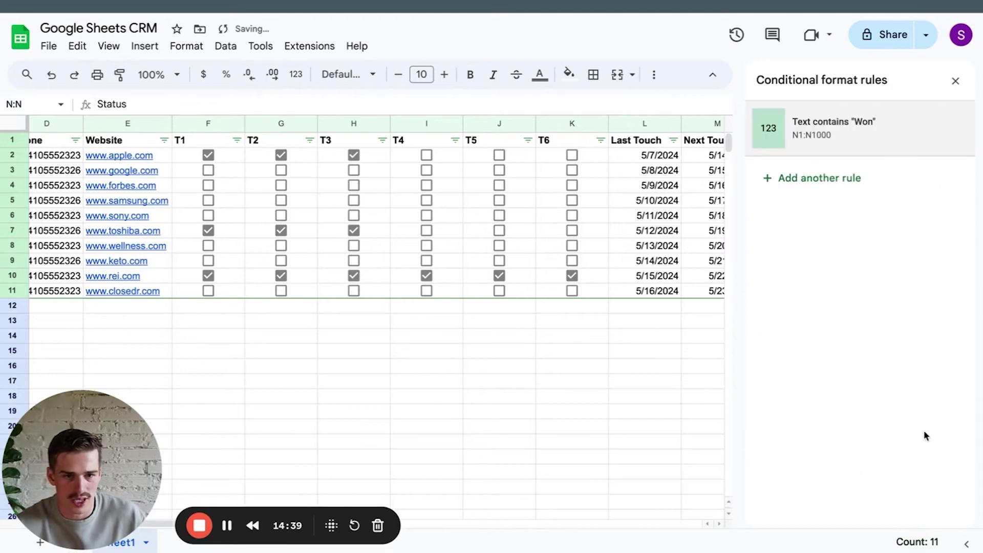
click(721, 480)
click(672, 468)
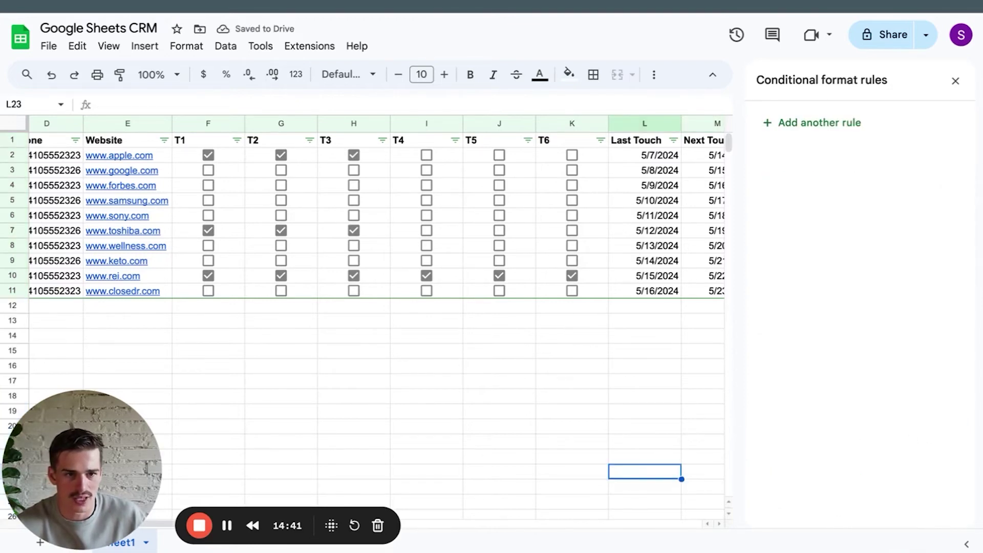
click(956, 82)
drag(798, 155, 824, 231)
click(864, 403)
Add a second rule on column N filling cells containing 'Lost' red.
click(779, 123)
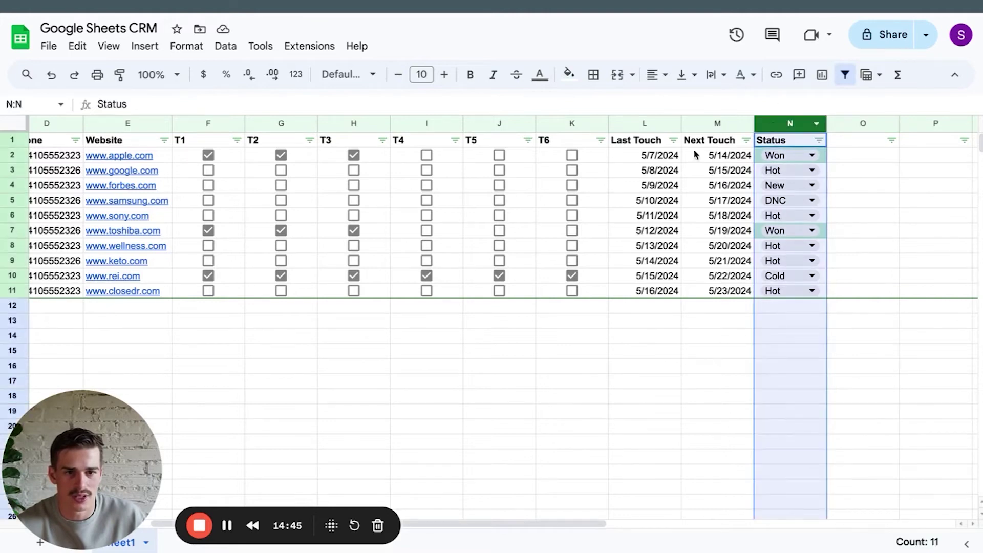
click(186, 46)
click(285, 293)
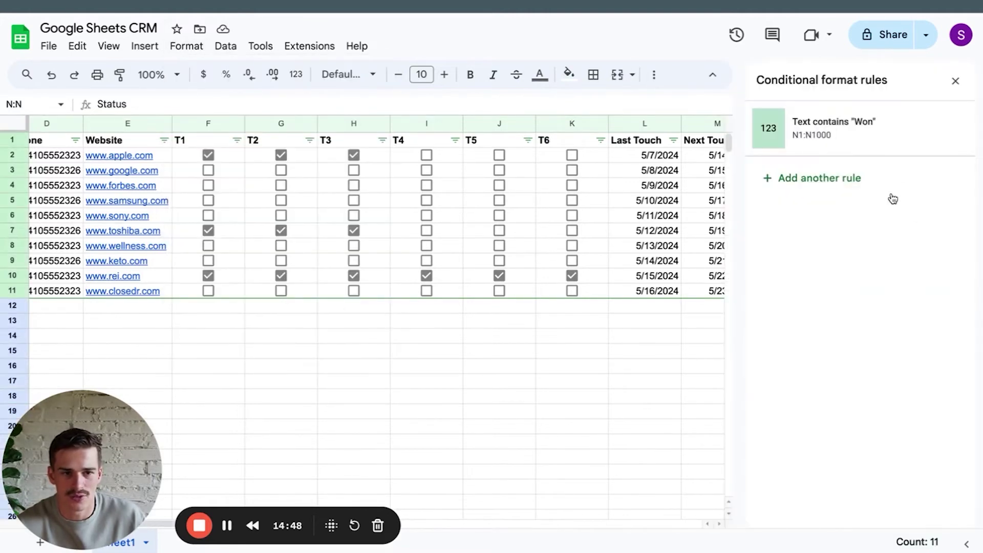
click(836, 182)
click(884, 350)
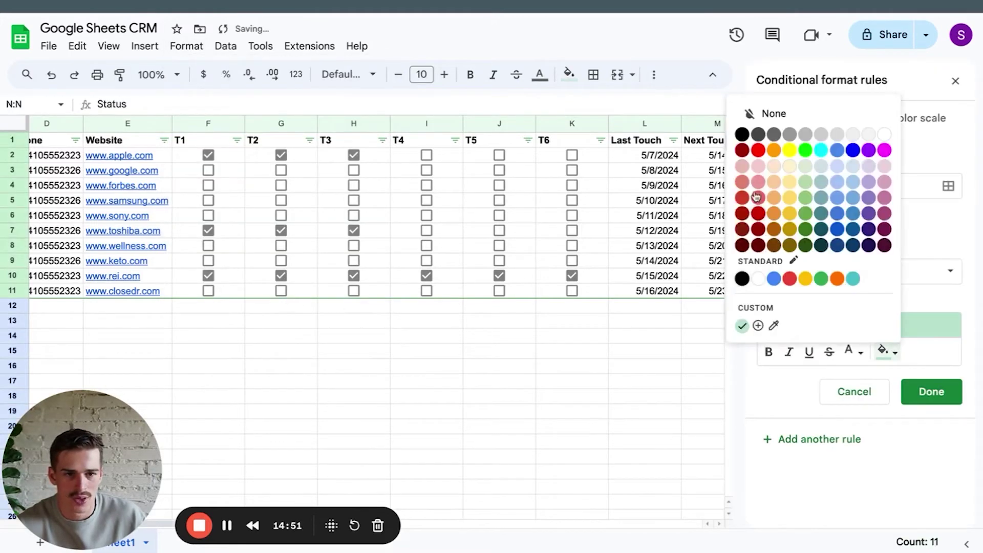
click(757, 150)
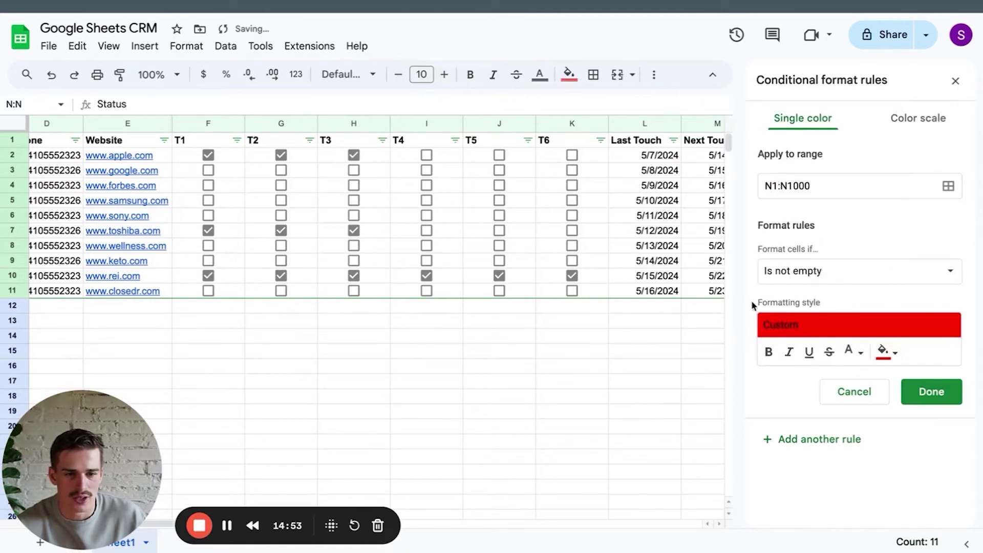
click(813, 270)
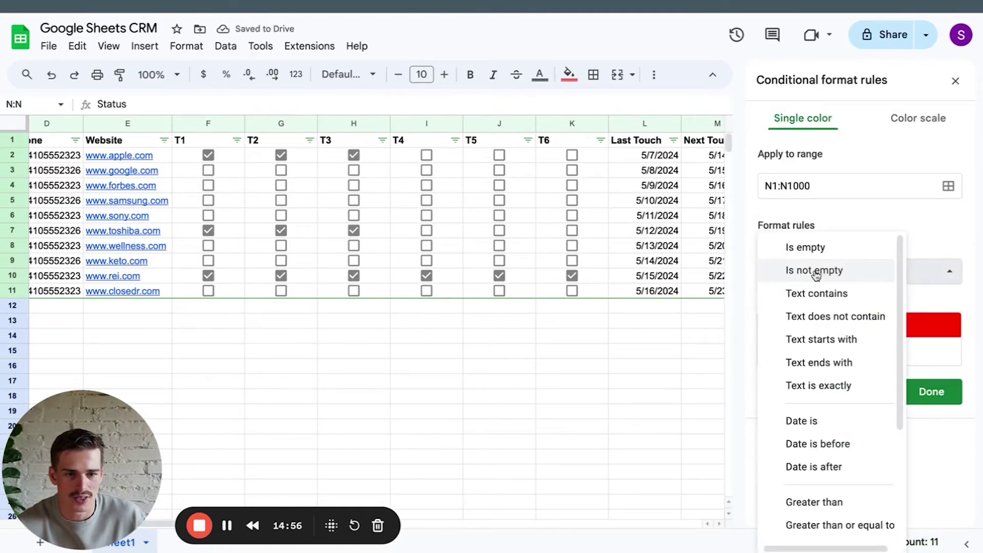
click(821, 291)
text(Lost)
click(929, 429)
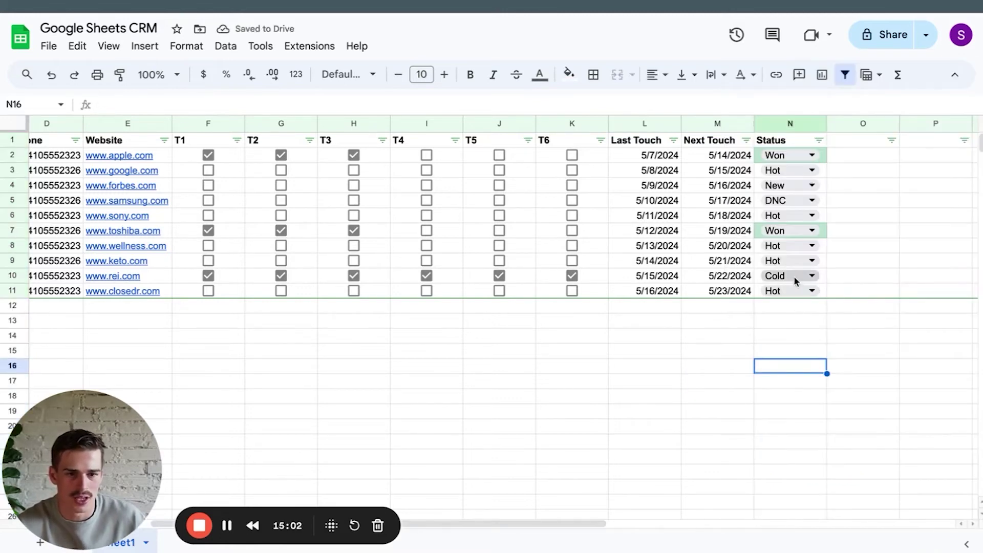
Set row 10's status dropdown from Cold to Lost so the cell shades red.
click(796, 276)
click(814, 393)
click(811, 402)
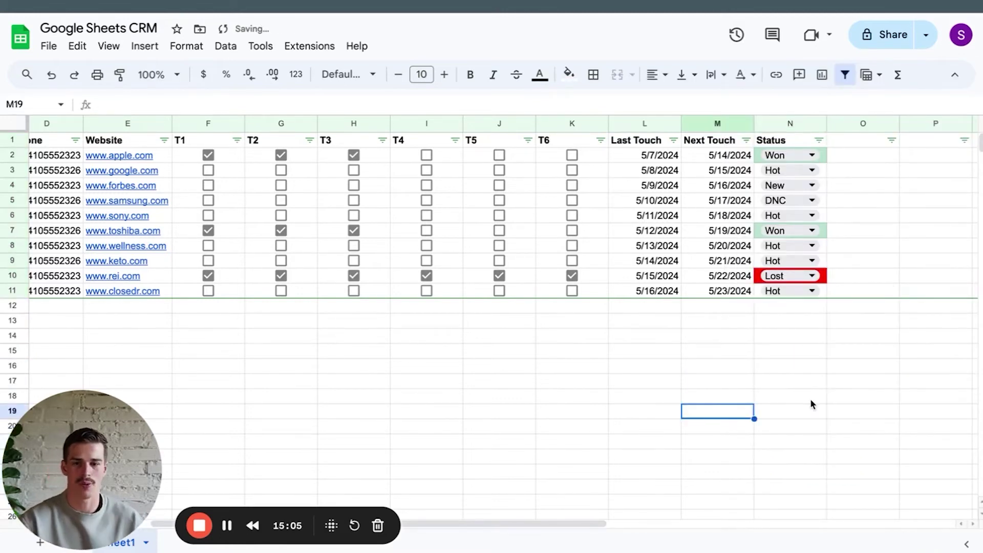
scroll(529, 327, left, 2)
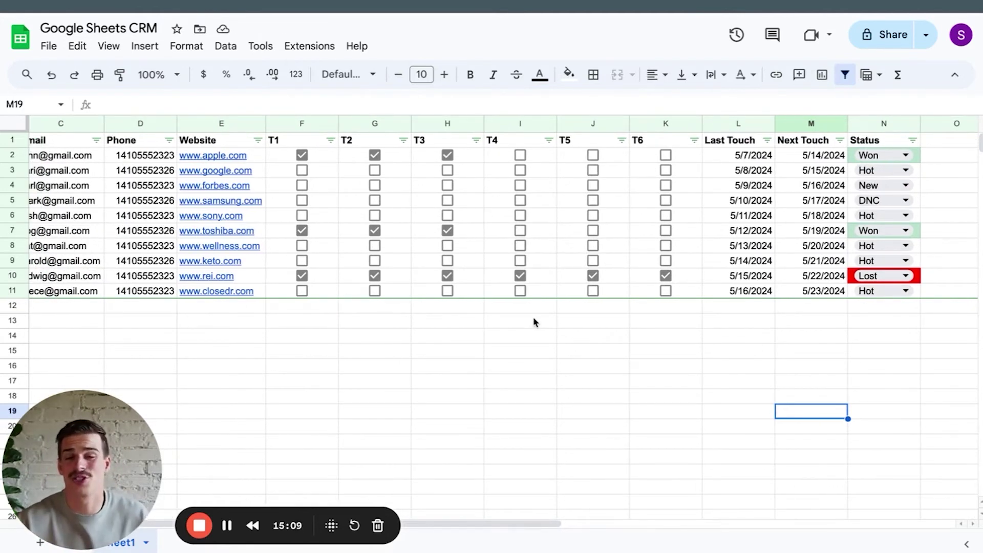
scroll(535, 322, left, 3)
drag(134, 123, 377, 124)
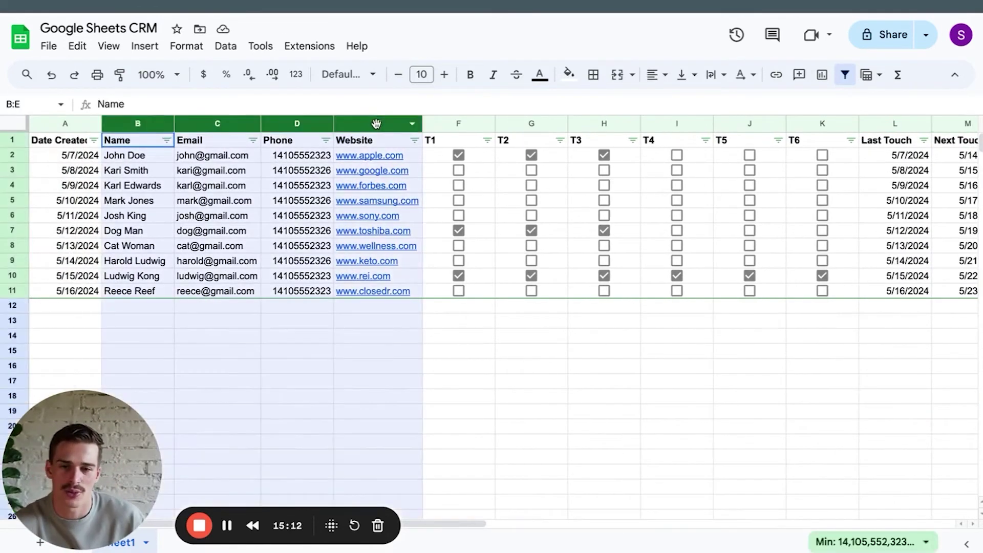
click(612, 401)
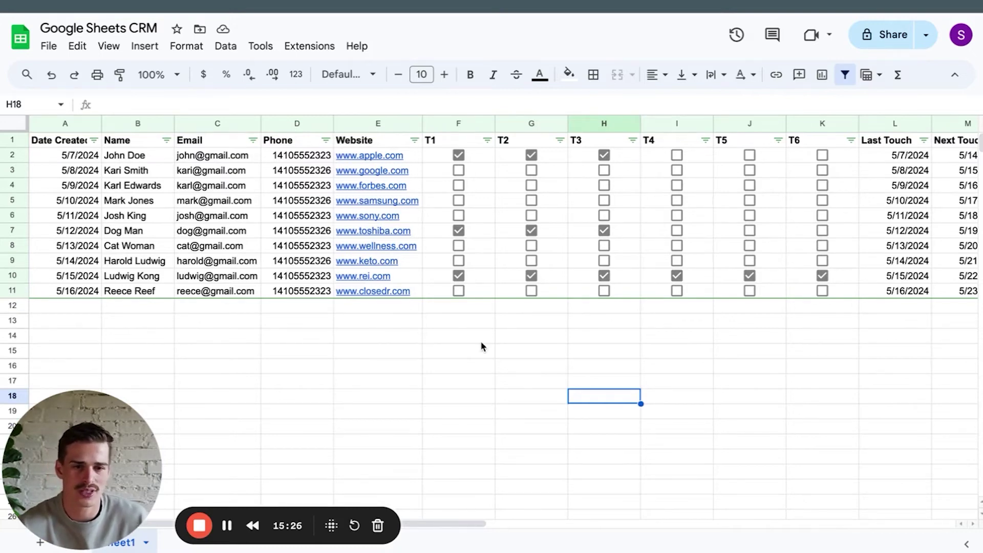
scroll(479, 339, right, 1)
scroll(475, 339, right, 6)
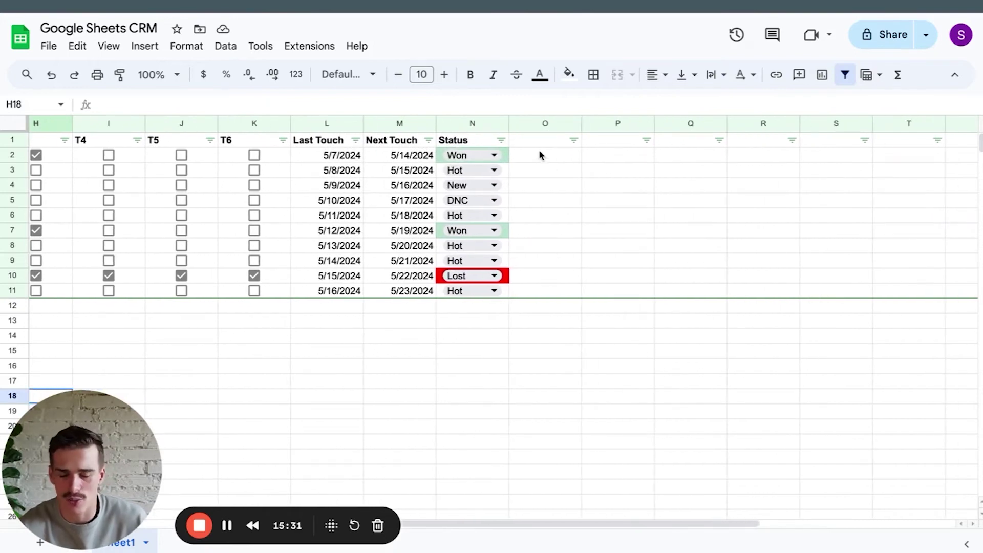
Enter a 'Notes' header in O1 and the first note 'we spoke on the phone' below it.
click(547, 143)
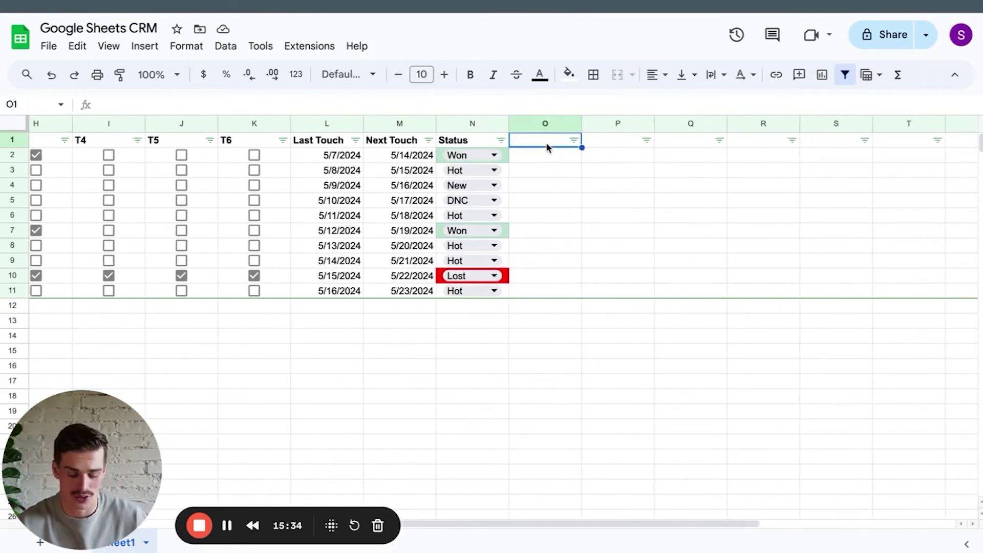
text(Notes)
key(Return)
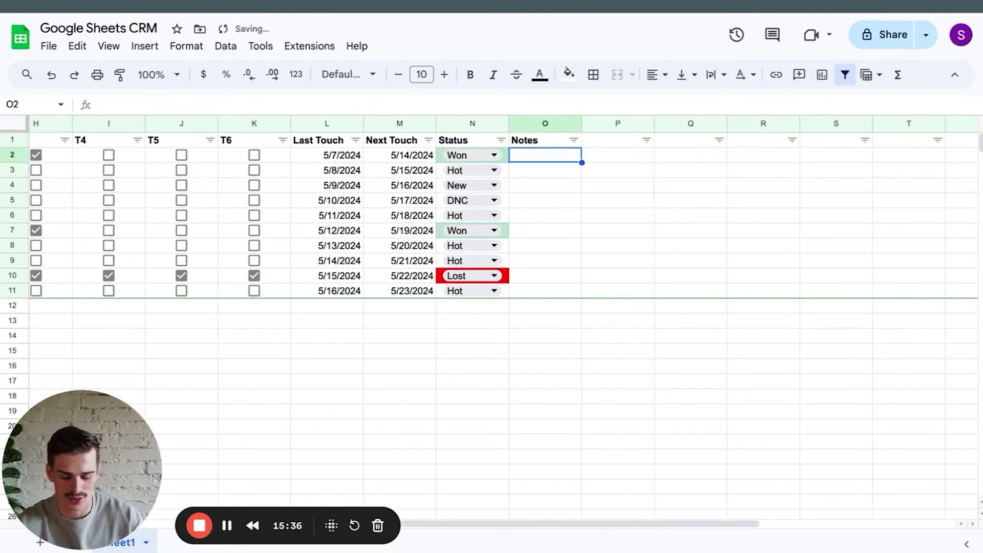
text(we spoke on the phone)
key(Return)
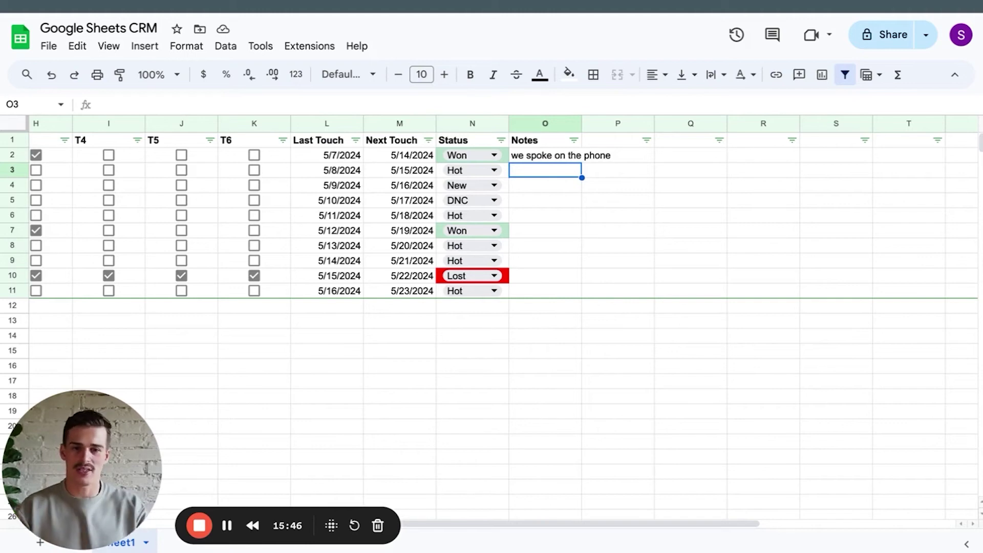
scroll(526, 169, left, 10)
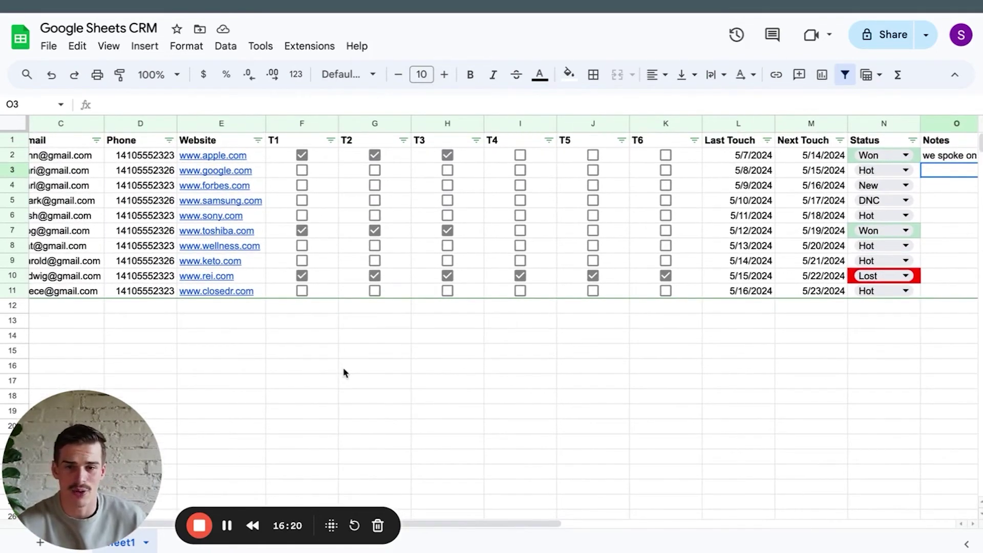
scroll(345, 372, left, 2)
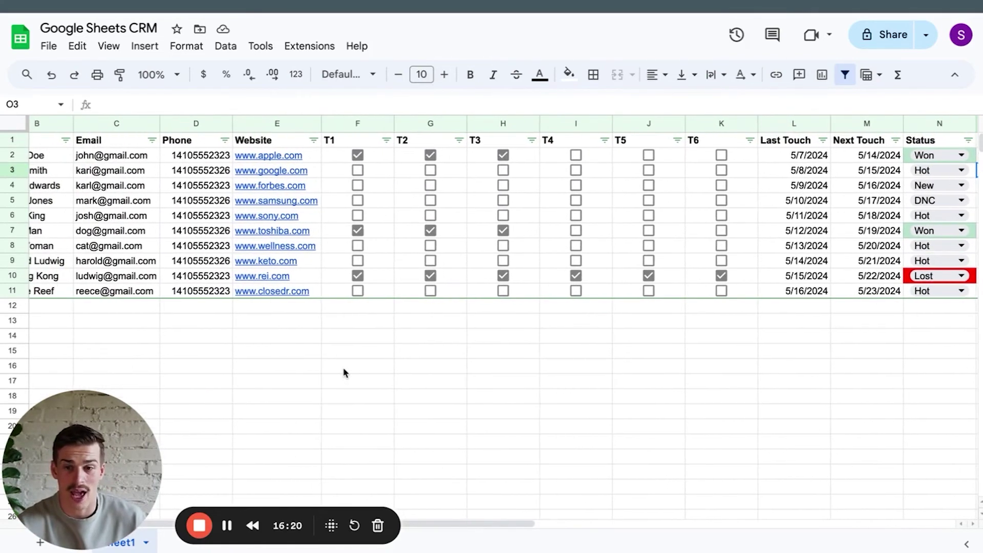
scroll(379, 357, left, 2)
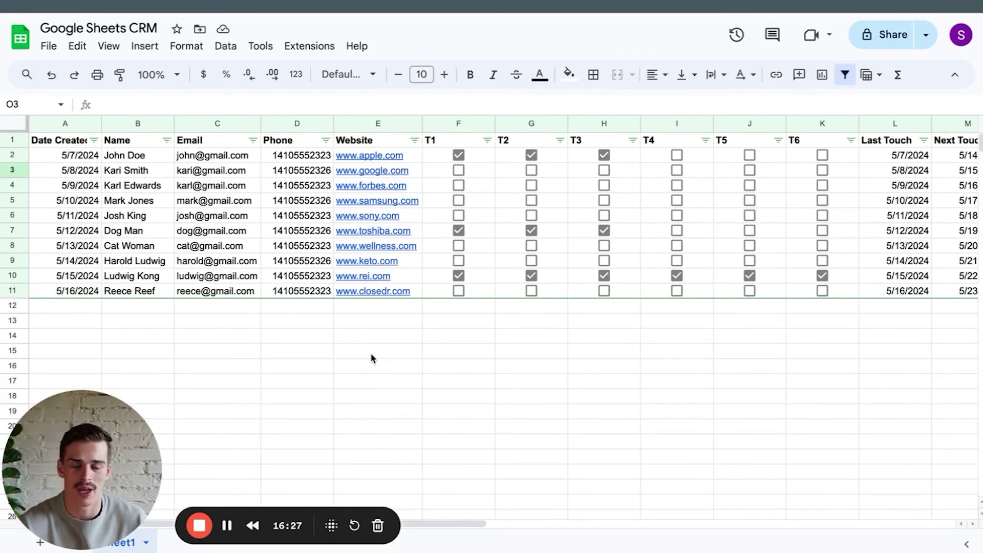
scroll(372, 358, right, 1)
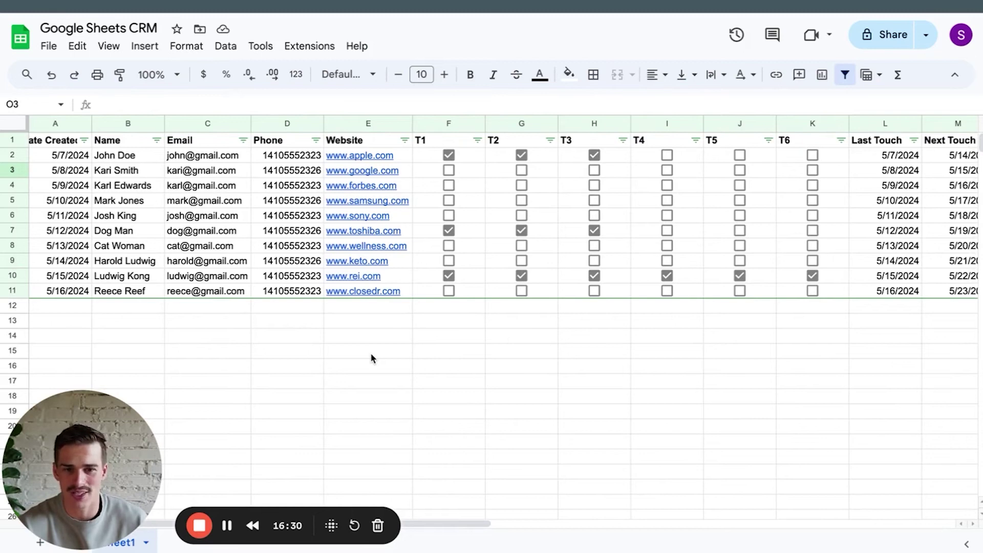
scroll(372, 358, right, 2)
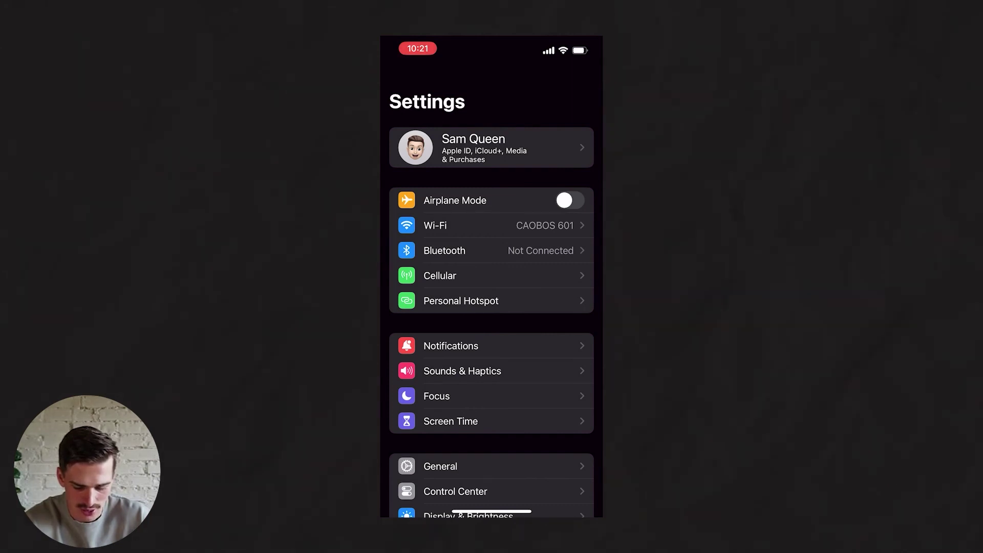
Go to General > Keyboard > Text Replacement in iOS Settings.
scroll(491, 307, down, 3)
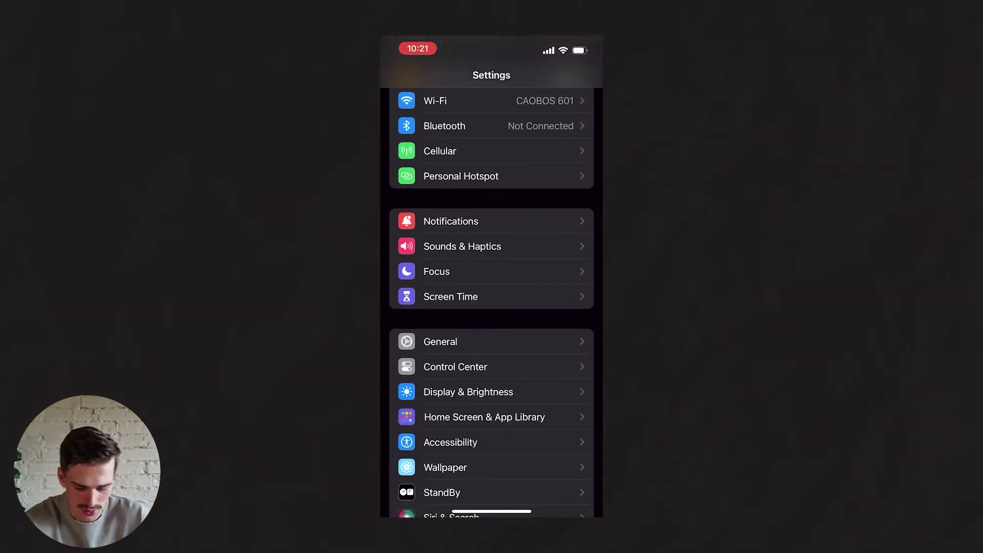
click(440, 342)
scroll(491, 307, down, 2)
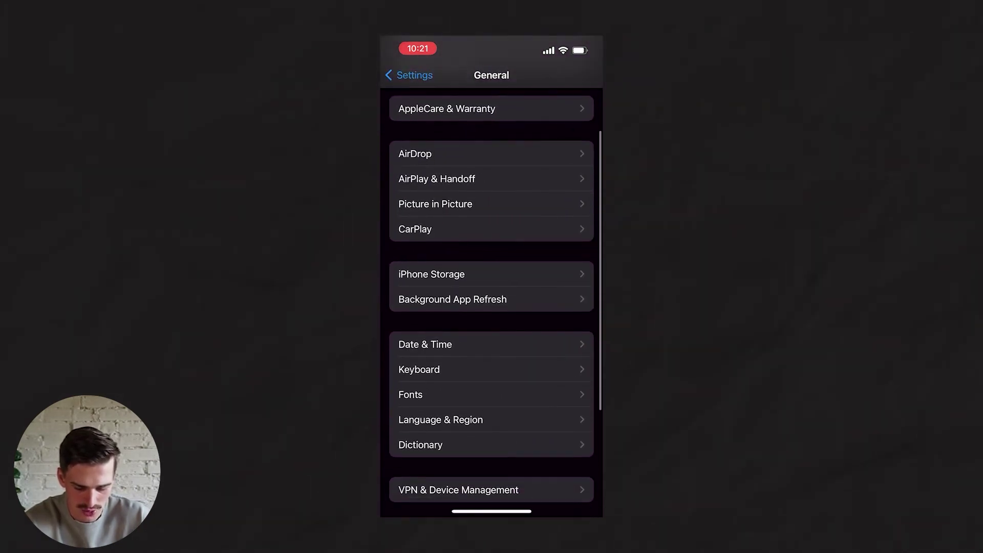
click(418, 369)
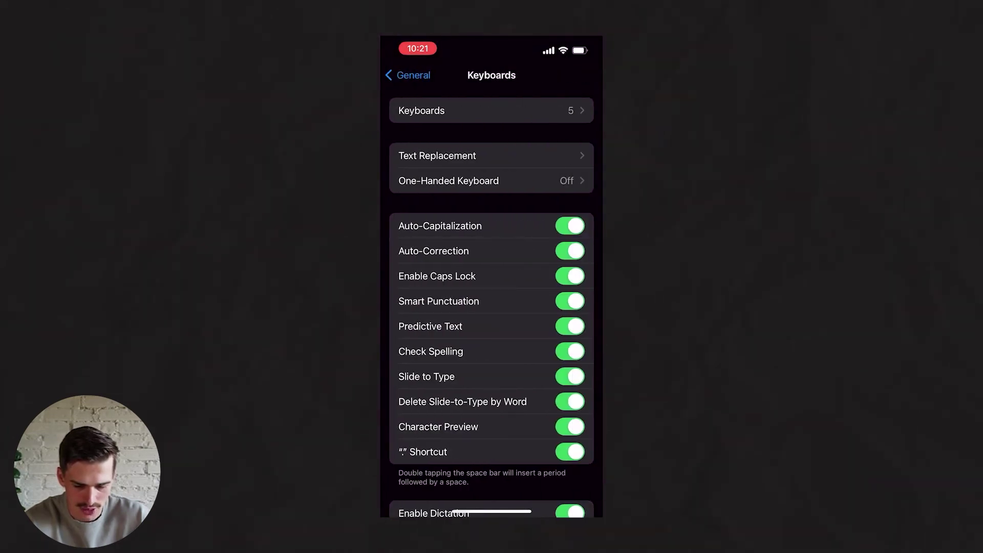
click(437, 155)
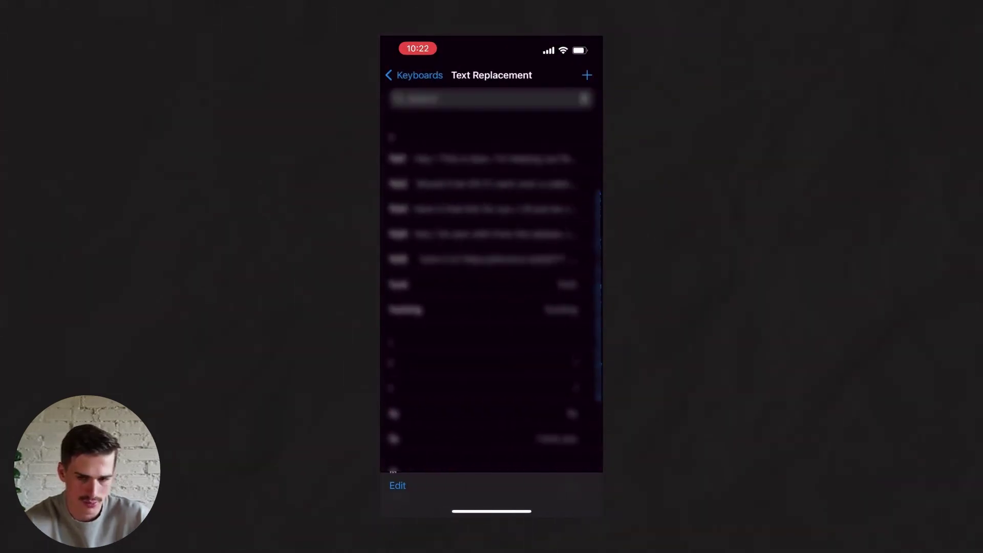
Create a replacement with a greeting phrase introducing the sender from closedr and shortcut cdr1.
click(587, 75)
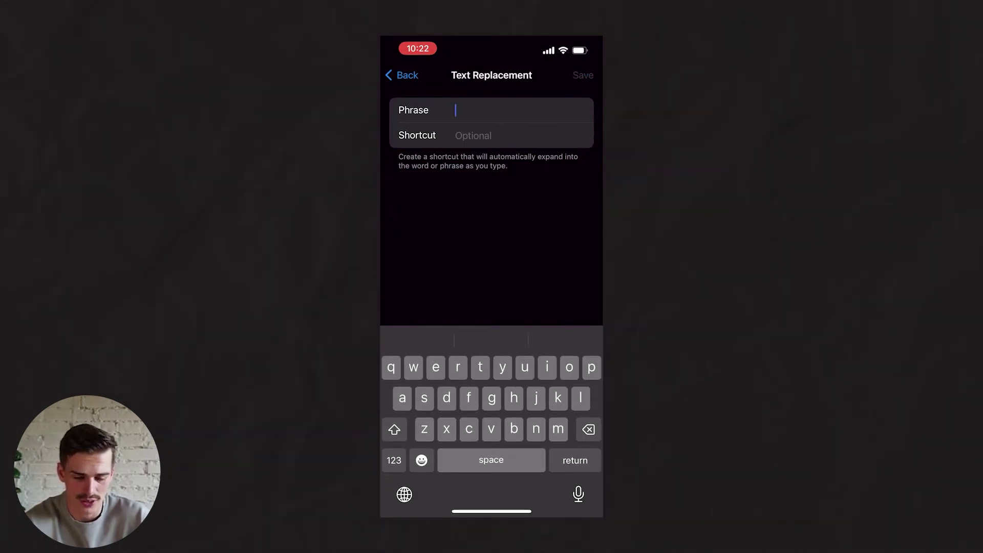
text(hey, it)
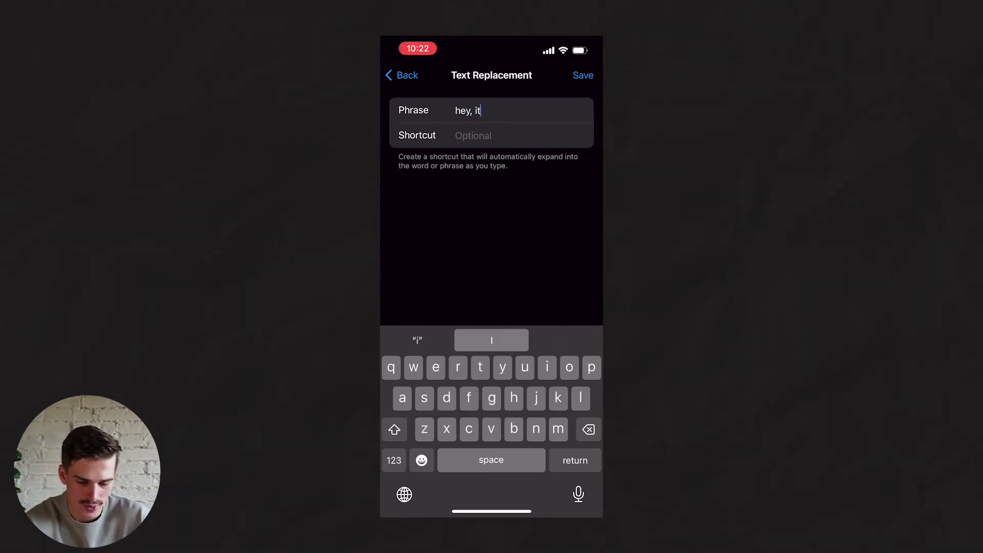
text(s sam with close)
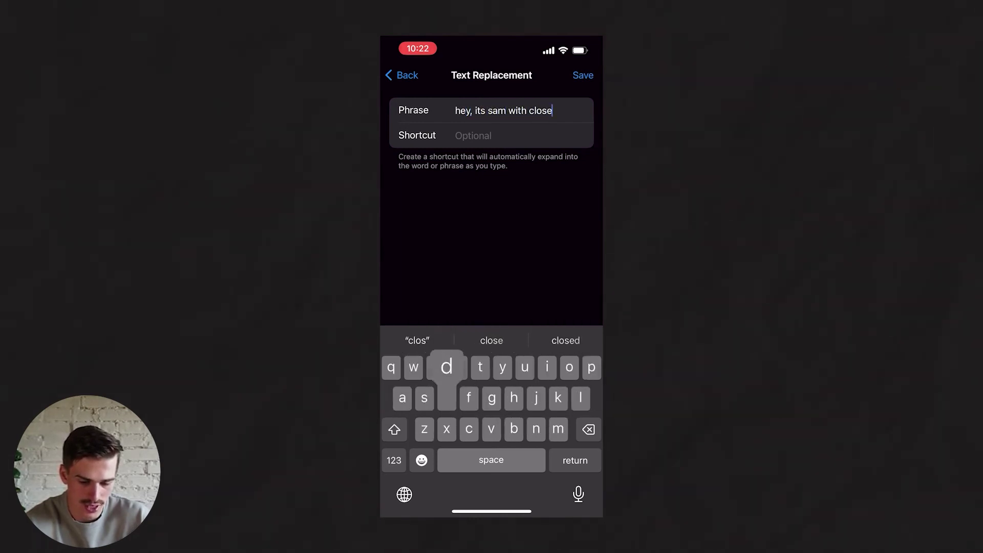
text(dr.)
click(472, 135)
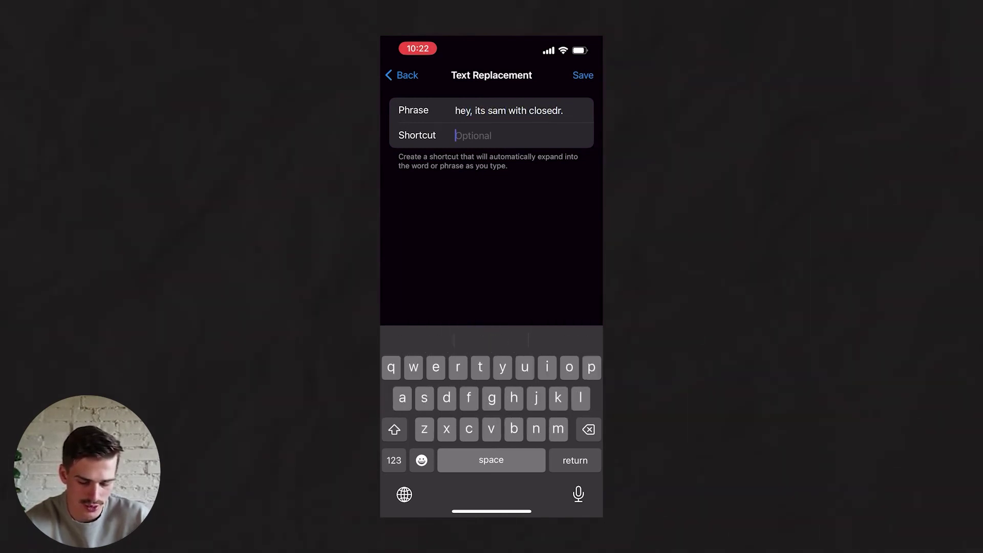
text(cdr1)
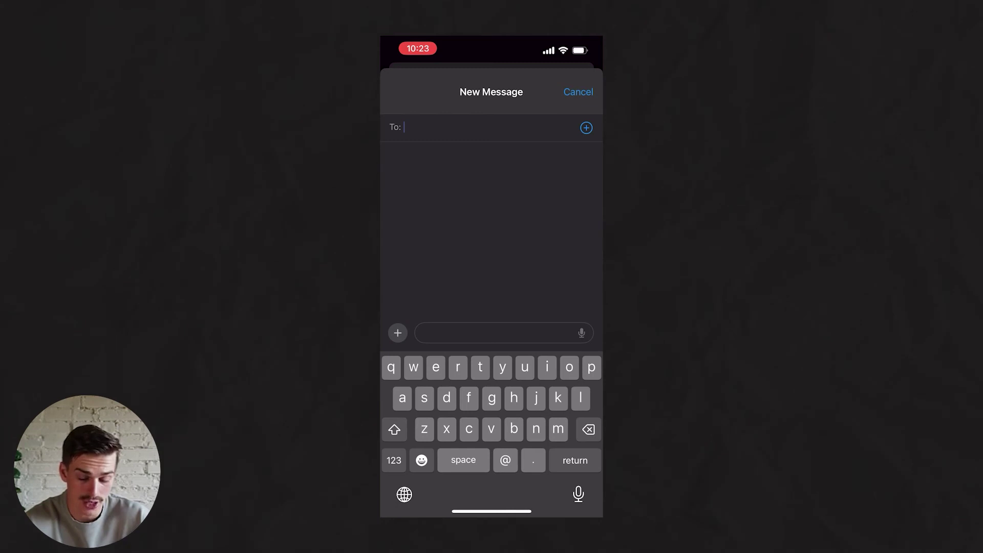
Type Cdr1 in a new message to see it expand, then delete the greeting.
click(491, 332)
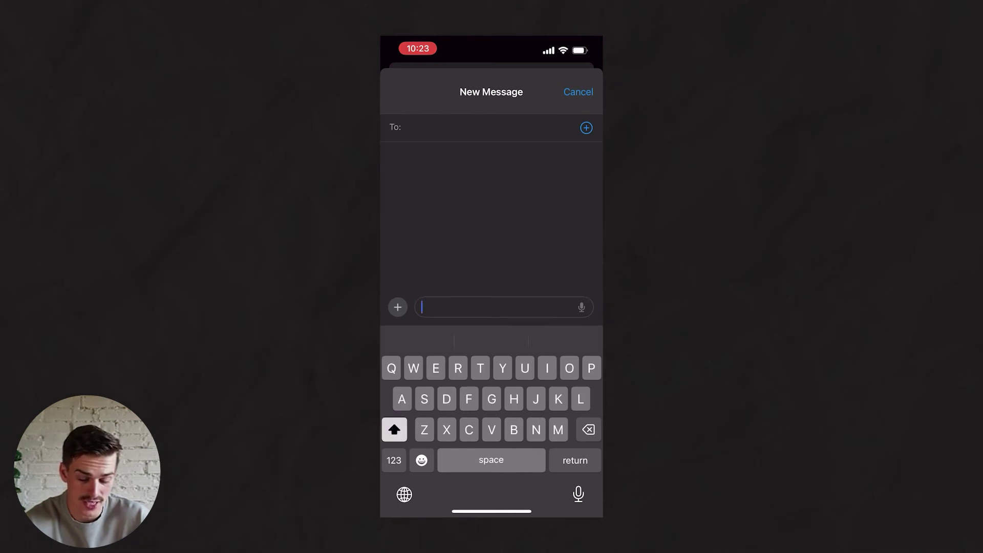
text(Cdr)
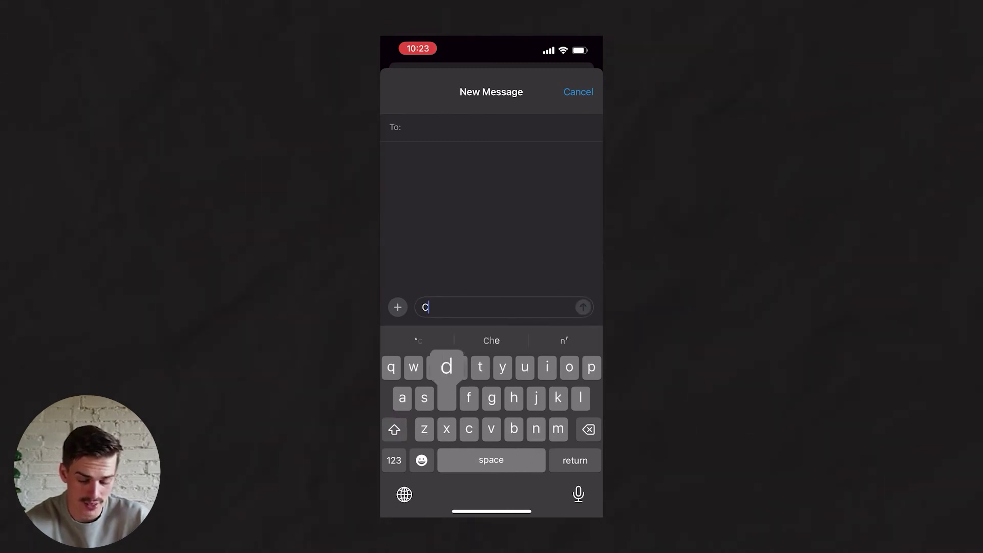
text(1)
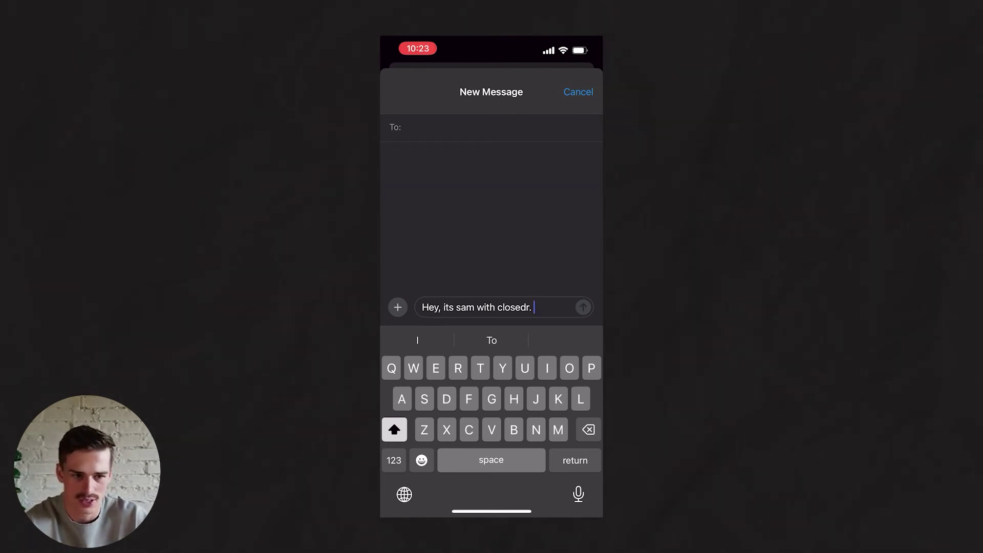
key(BackSpace)
key(BackSpace)
key(BackSpace)
key(BackSpace)
key(BackSpace)
key(BackSpace)
key(BackSpace)
key(BackSpace)
key(BackSpace)
key(BackSpace)
key(BackSpace)
key(BackSpace)
key(BackSpace)
key(BackSpace)
key(BackSpace)
key(BackSpace)
key(BackSpace)
key(BackSpace)
key(BackSpace)
key(BackSpace)
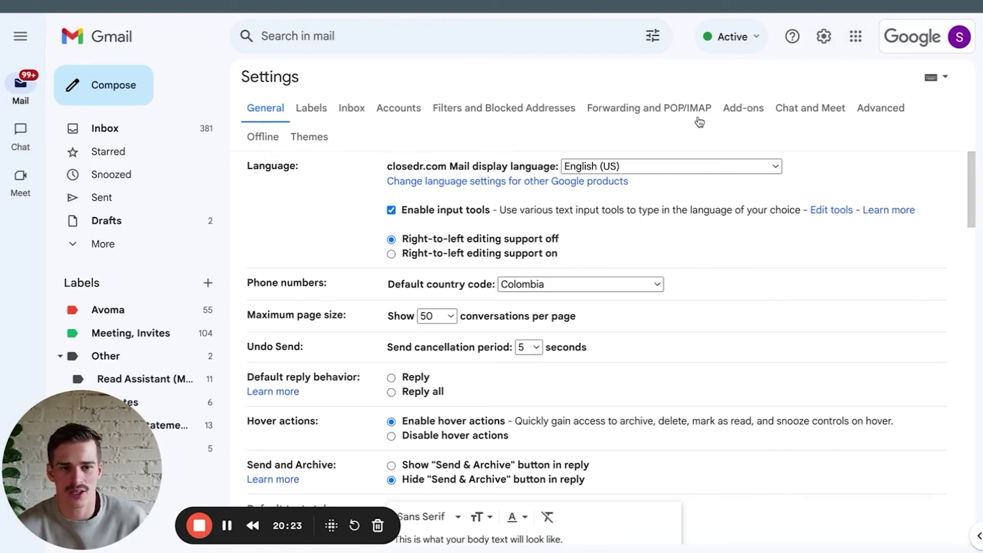
Enable Gmail templates and draft the 'You Just Won A Free Google Sheets CRM' email.
click(870, 110)
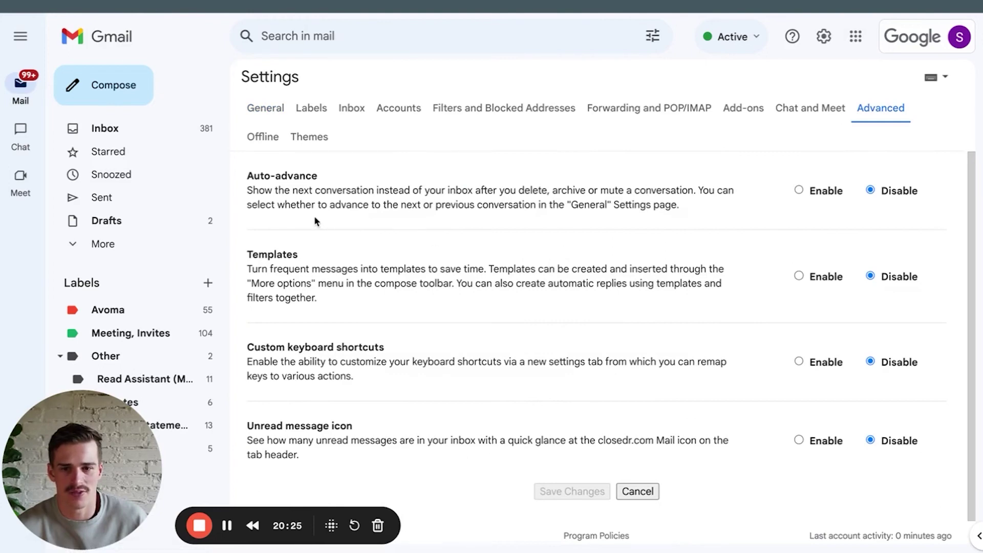
click(800, 277)
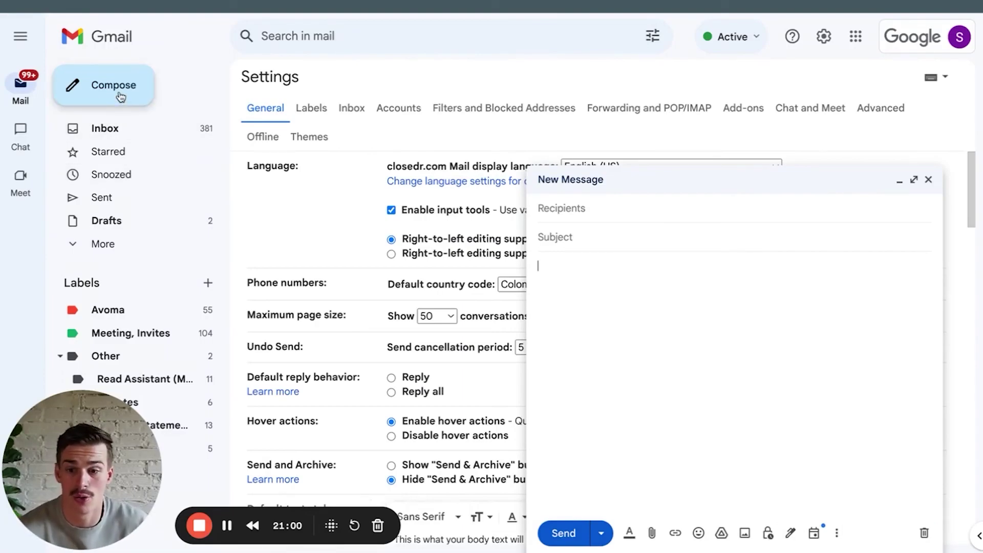
click(575, 235)
text(You Just Won A F)
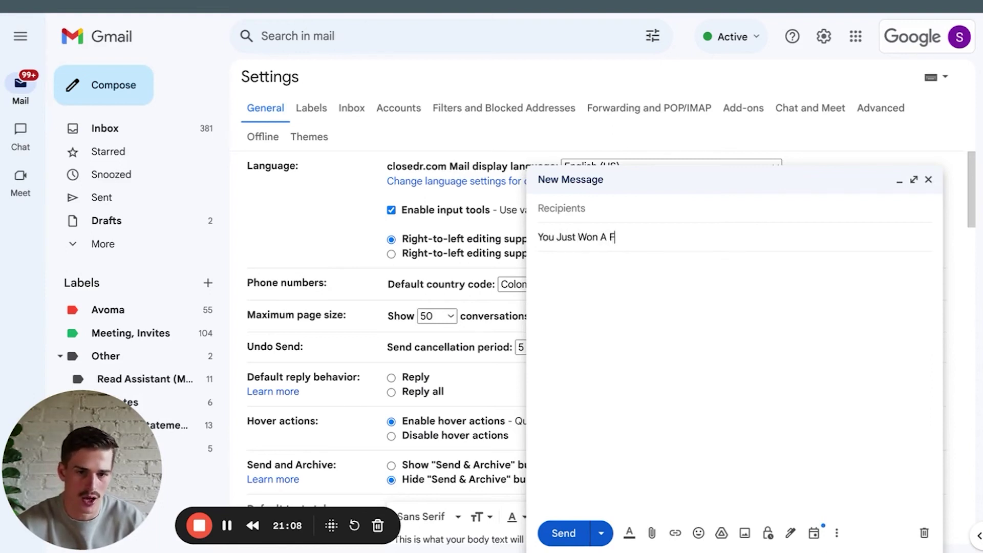
text(ree Google Sheet)
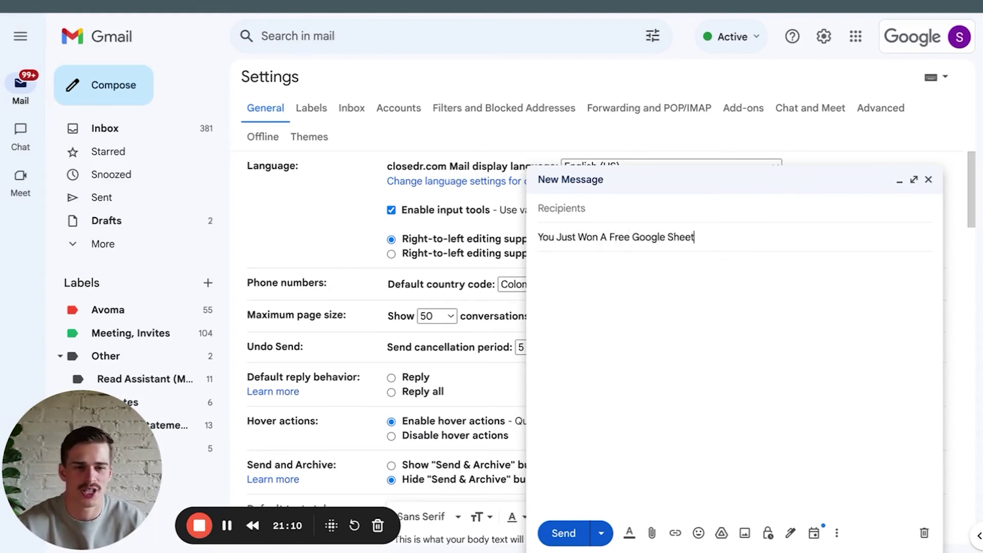
text(s CRM)
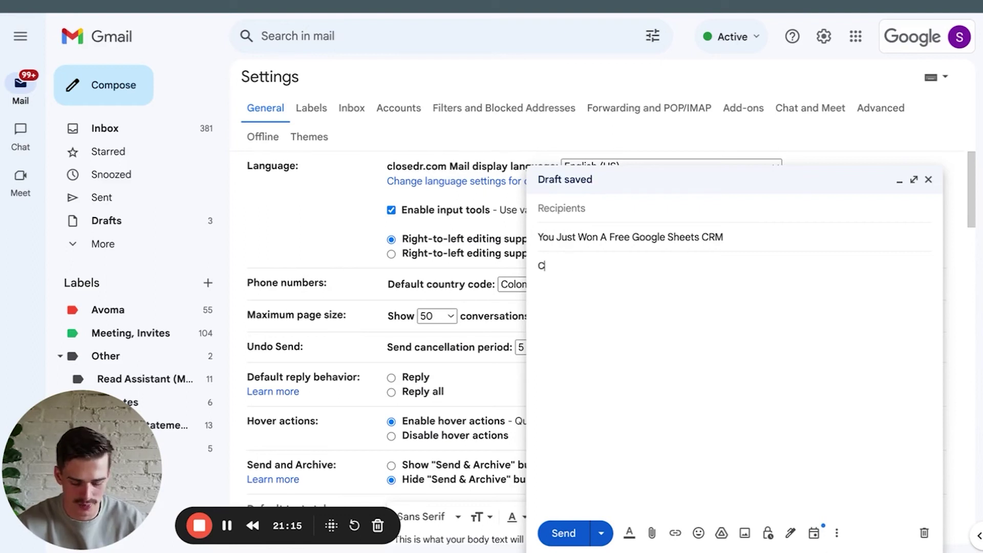
text(ats - you're a winner. Repy)
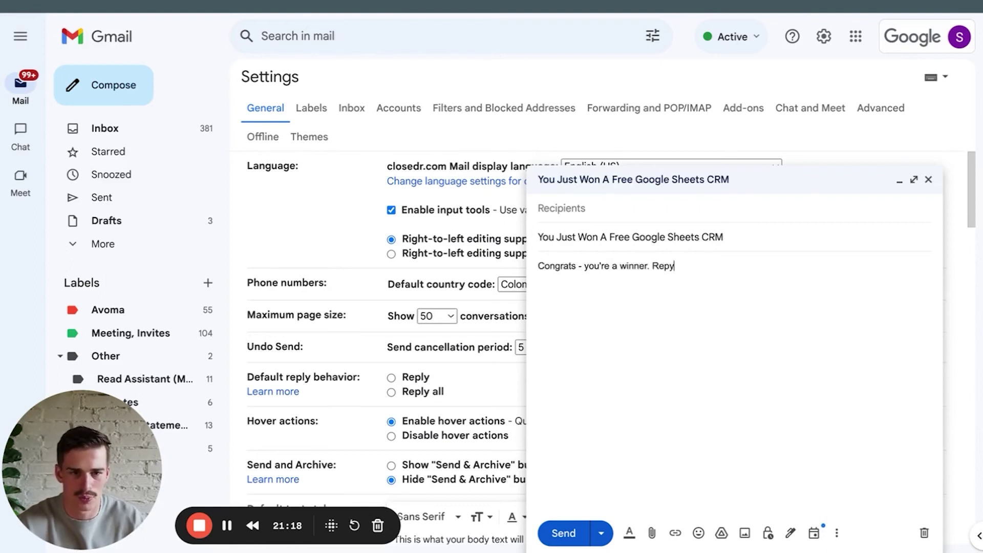
key(BackSpace)
text(ly back to claim it.)
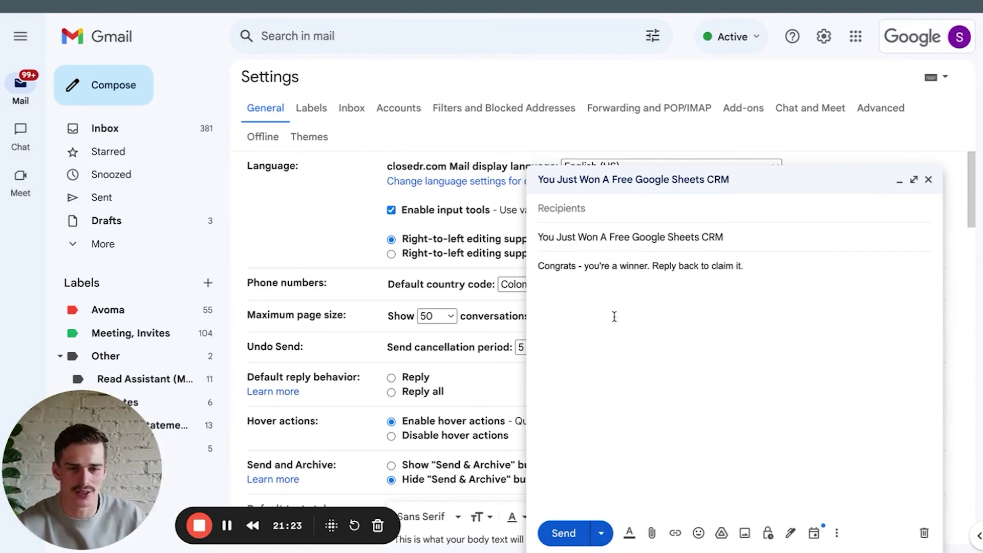
click(834, 533)
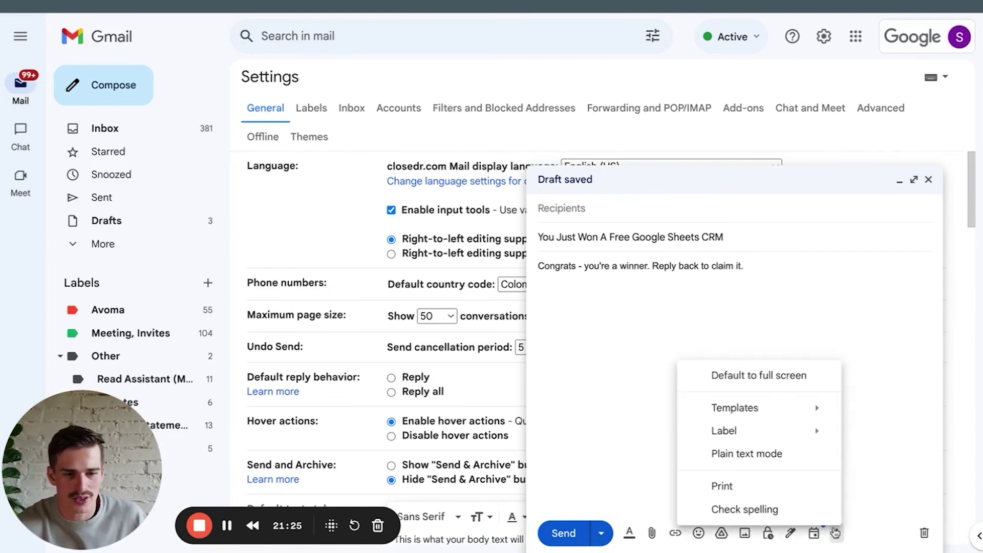
mouse_move(772, 411)
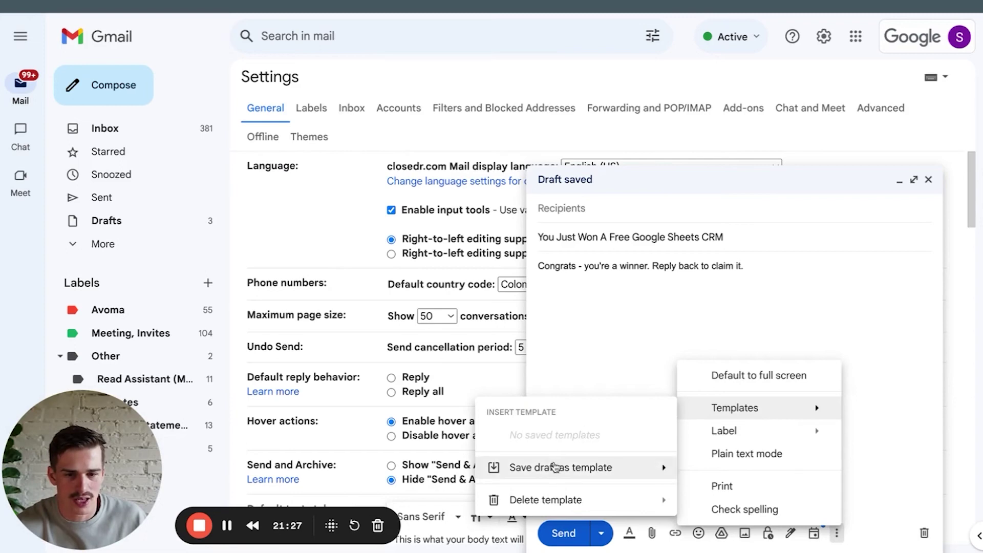
mouse_move(553, 468)
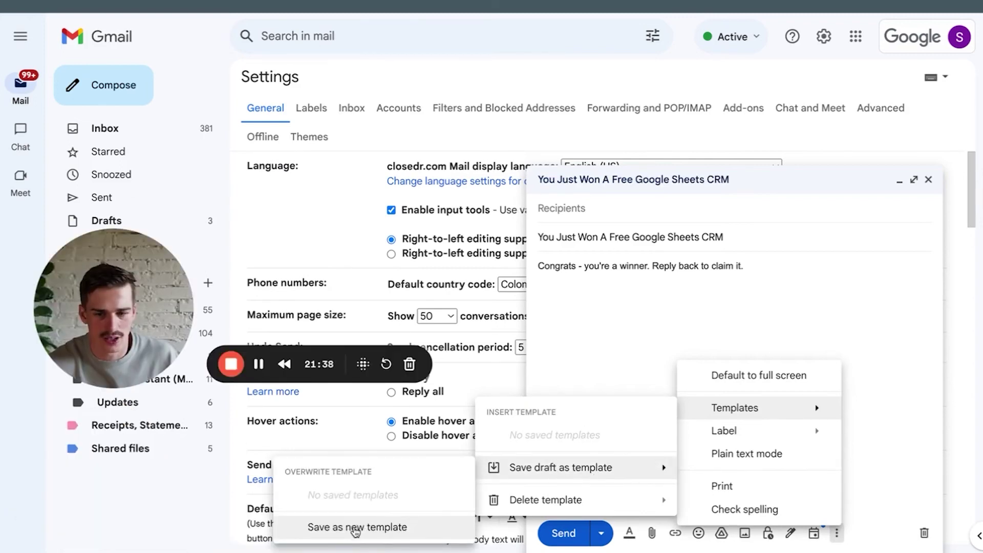
Save the draft as a new template and clear its subject line.
click(355, 528)
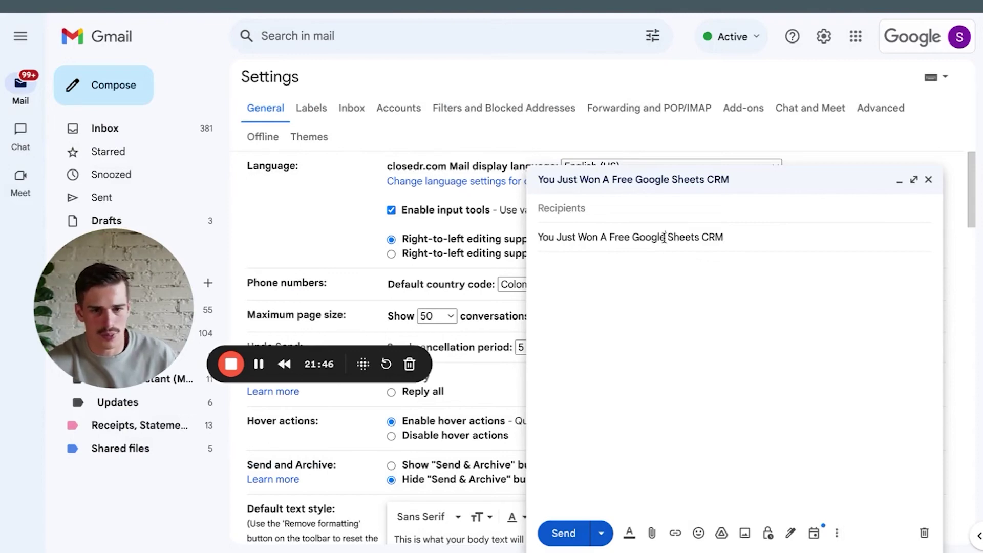
triple_click(665, 237)
key(BackSpace)
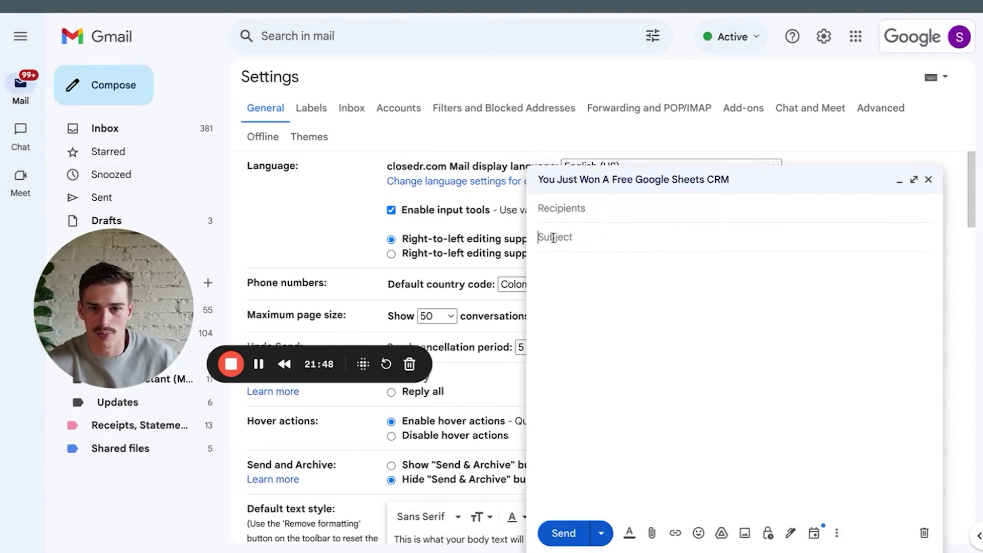
Insert the 'You Just Won A Free Google Sheets CRM' template into a fresh email, then return to the CRM sheet.
click(560, 208)
click(682, 307)
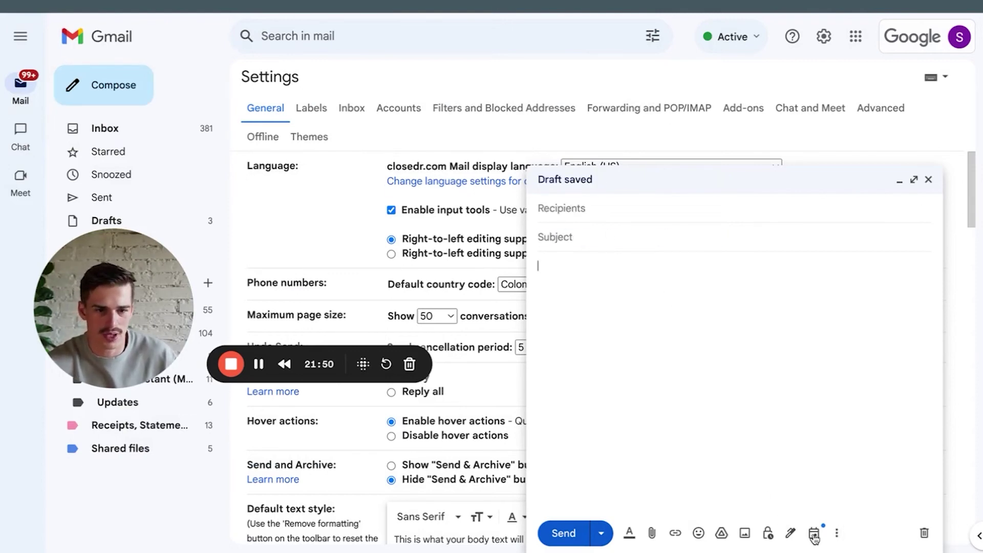
click(836, 533)
mouse_move(758, 412)
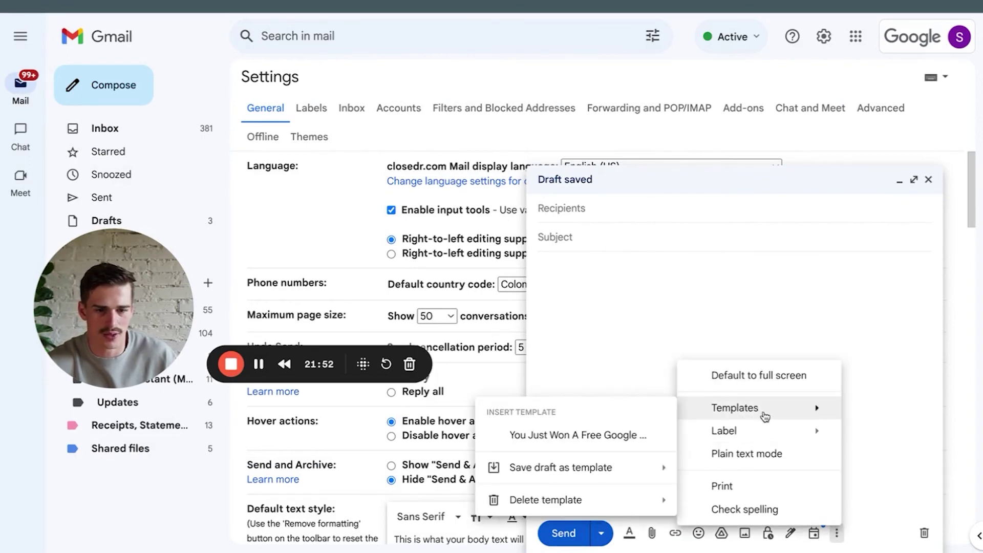
click(594, 434)
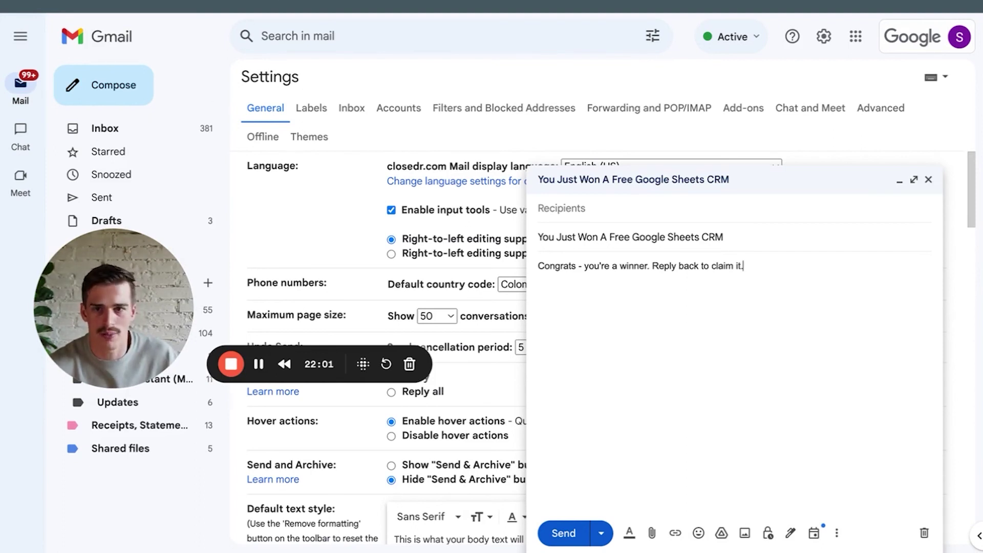
key(ctrl+Tab)
drag(141, 285, 155, 367)
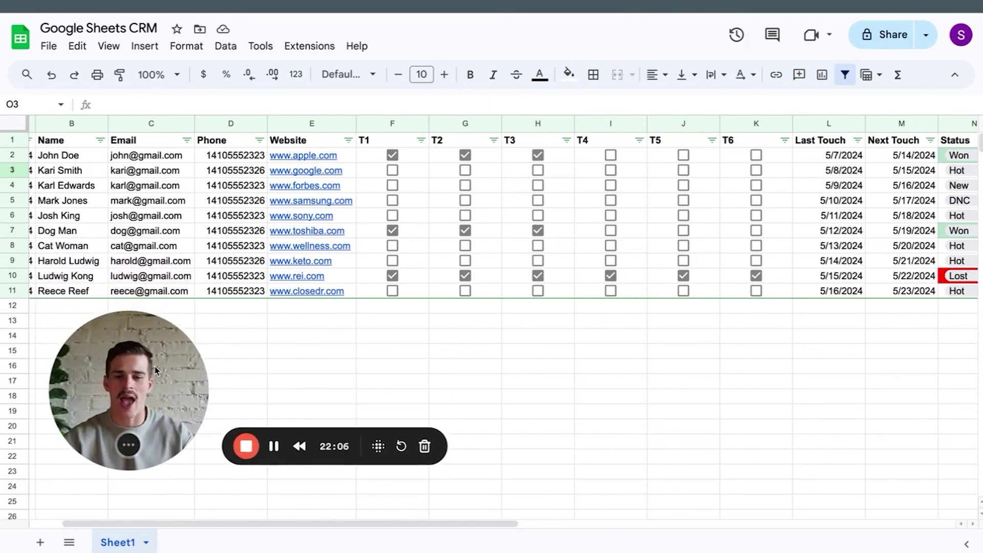